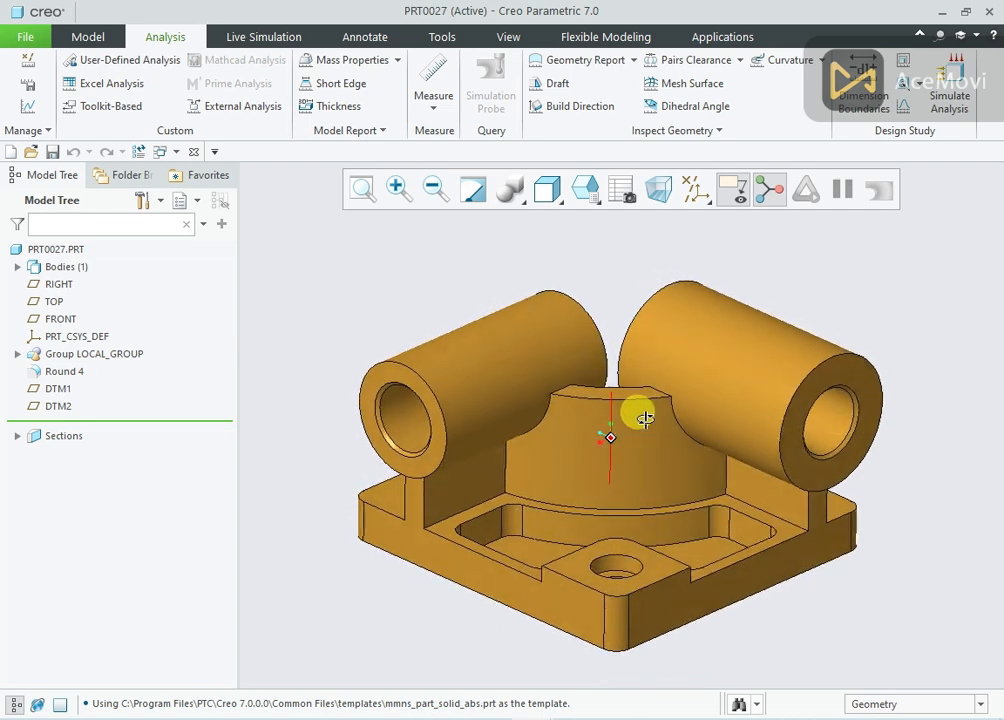
# Switch to the empty part window PRT0028 and turn on the datum plane display
pyautogui.click(496, 36)
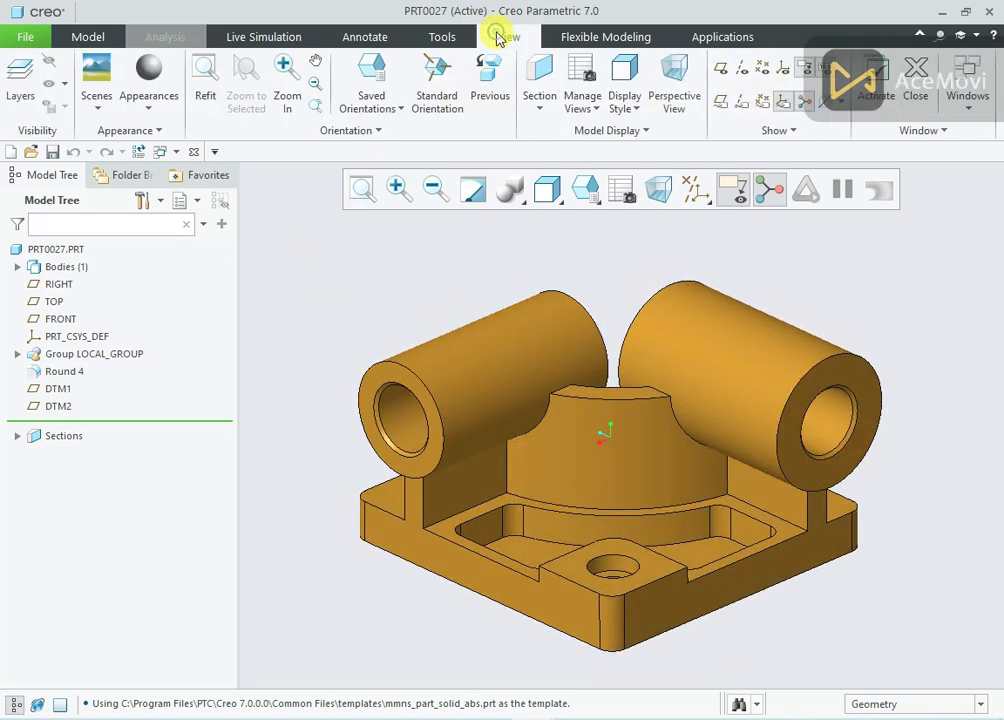
pyautogui.click(966, 110)
pyautogui.click(925, 146)
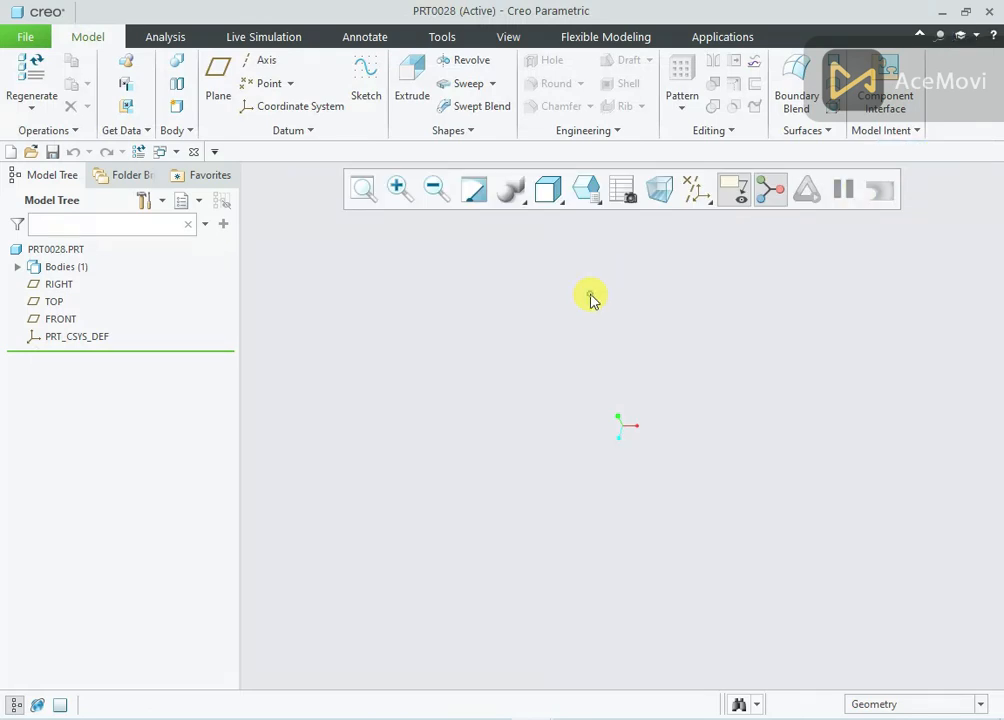
pyautogui.click(696, 189)
pyautogui.click(708, 294)
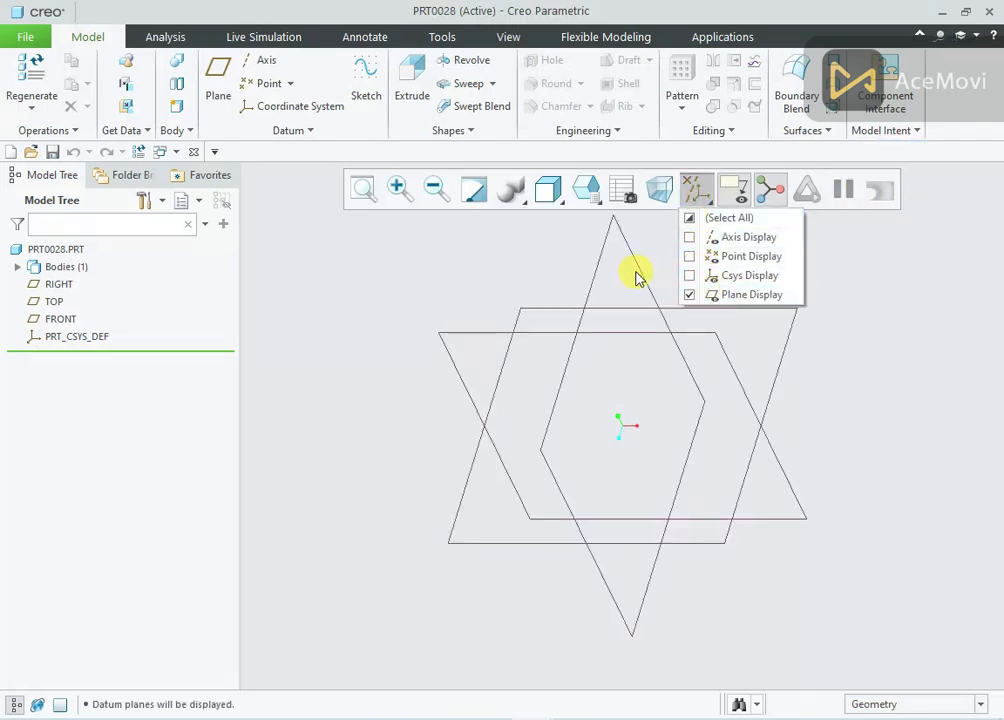
pyautogui.click(467, 282)
pyautogui.scroll(1, 468, 281)
pyautogui.scroll(-1, 473, 243)
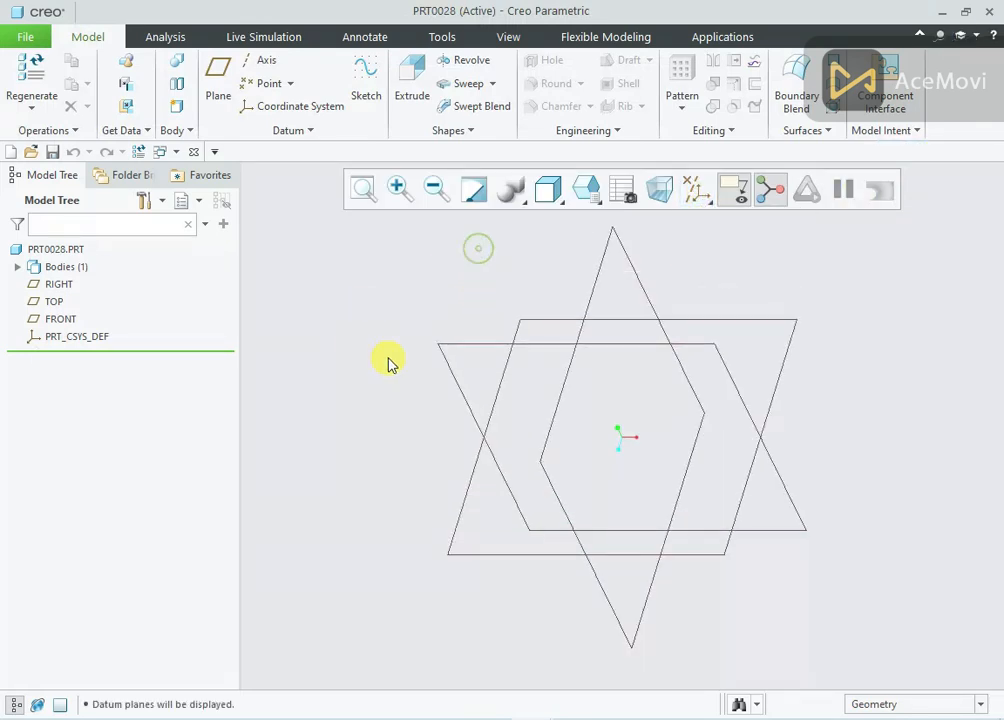
# Review the dimensions on the reference drawing 28.png in Photos, and return to part PRT0028 in Creo Parametric
pyautogui.click(487, 719)
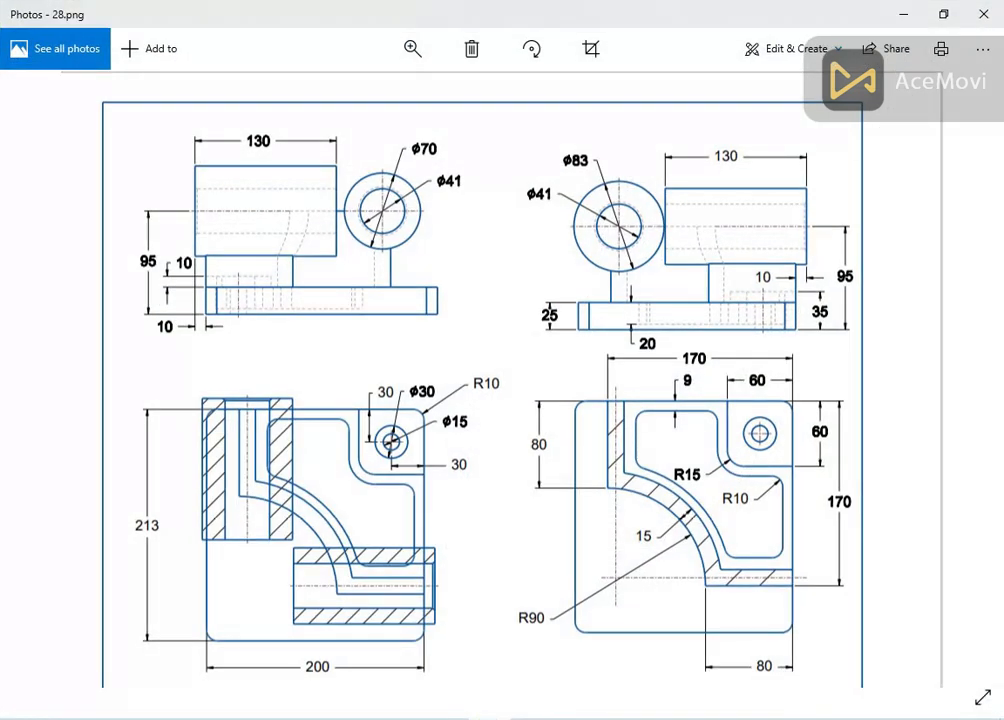
pyautogui.click(489, 719)
pyautogui.click(489, 719)
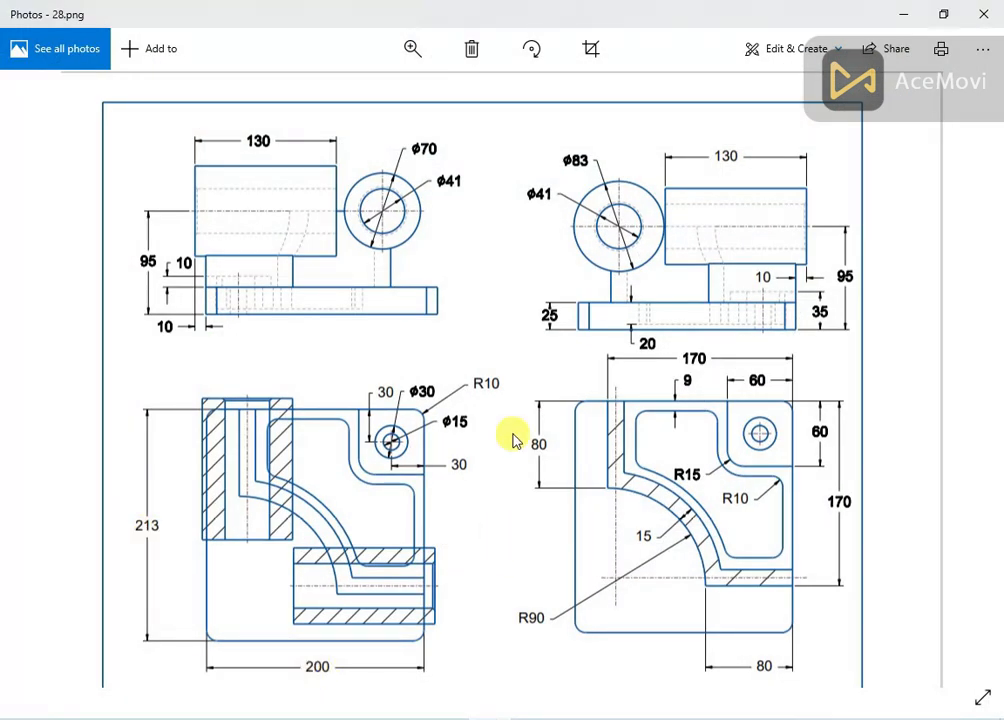
pyautogui.click(532, 719)
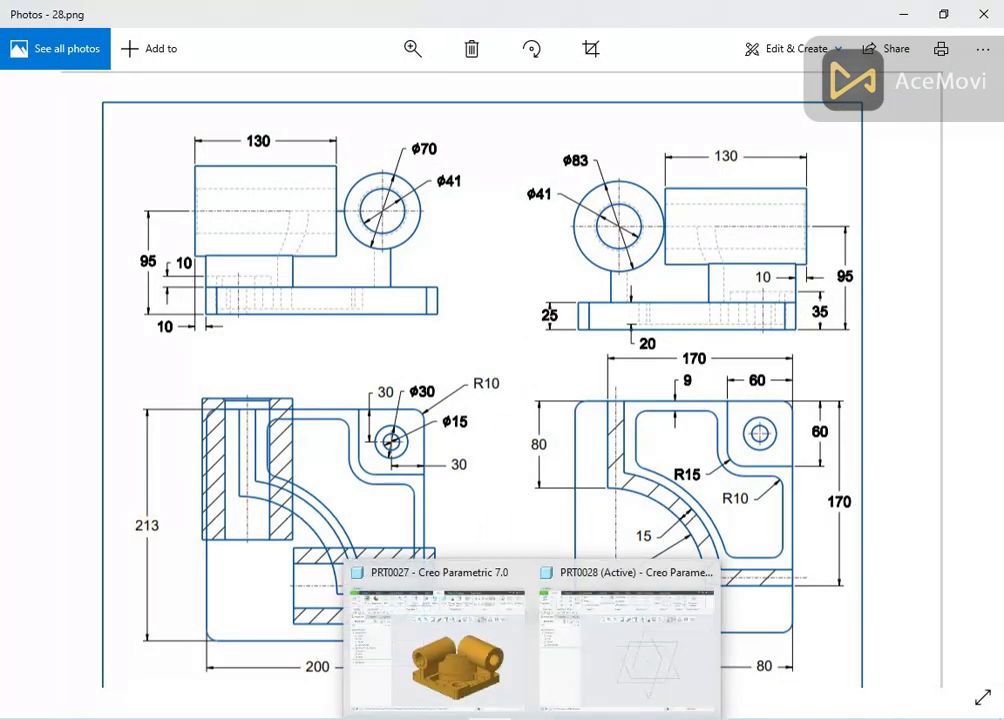
pyautogui.click(630, 655)
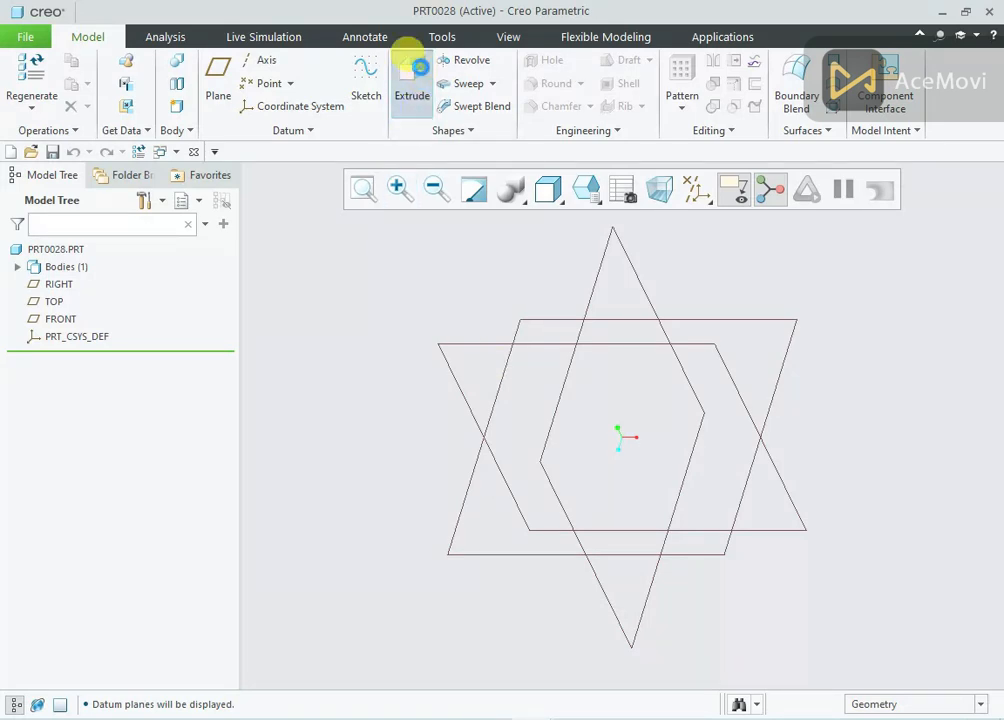
# Start an Extrude sketch on the TOP datum plane and orient the view to face the sketch plane
pyautogui.click(412, 66)
pyautogui.click(55, 302)
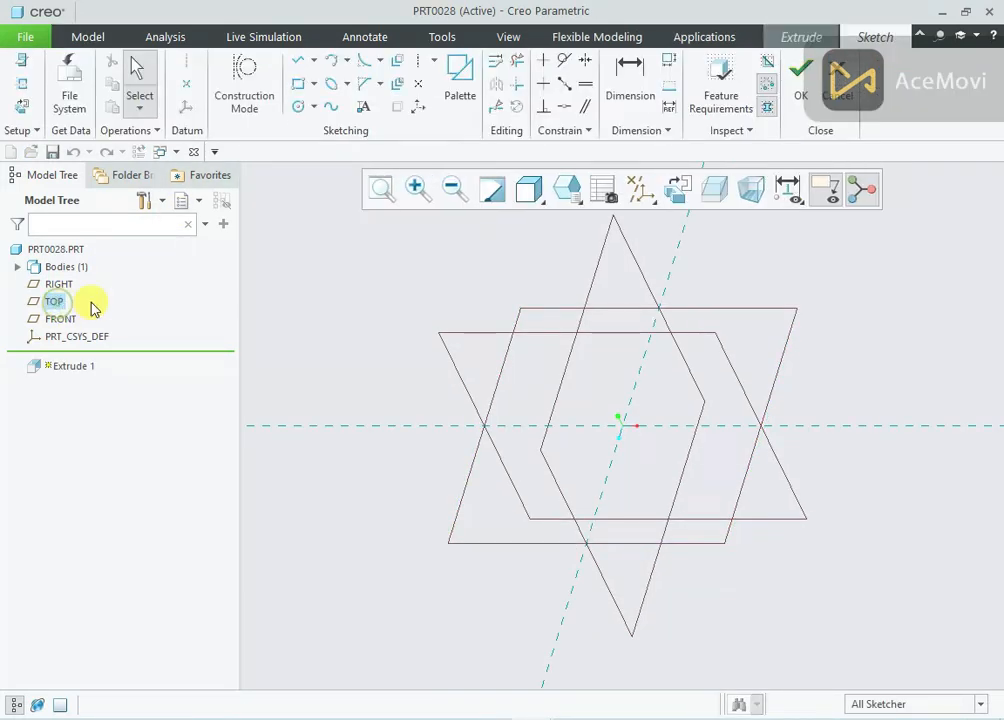
pyautogui.click(678, 189)
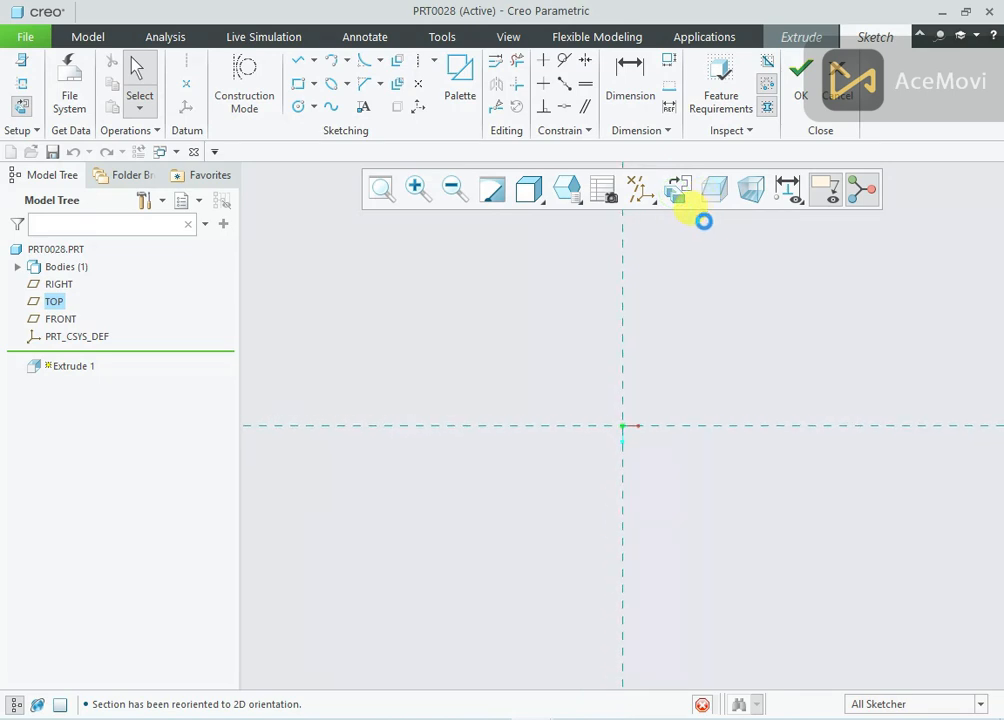
pyautogui.rightClick(448, 325)
pyautogui.click(448, 309)
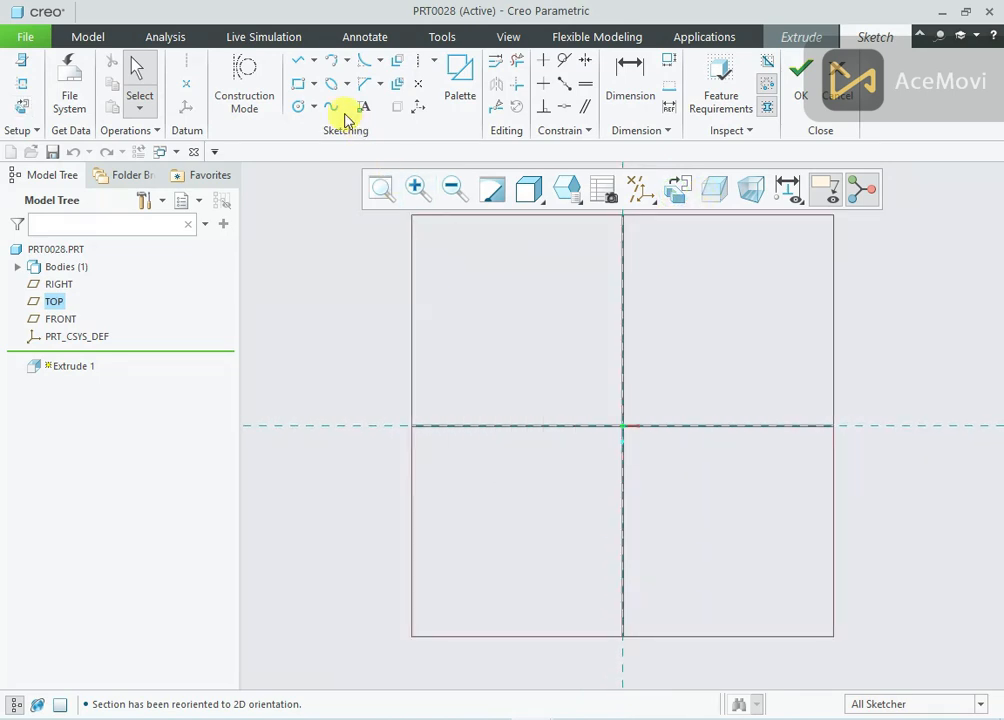
# Sketch a center rectangle on the origin, about 379 mm wide and 339 mm high
pyautogui.click(319, 86)
pyautogui.click(336, 141)
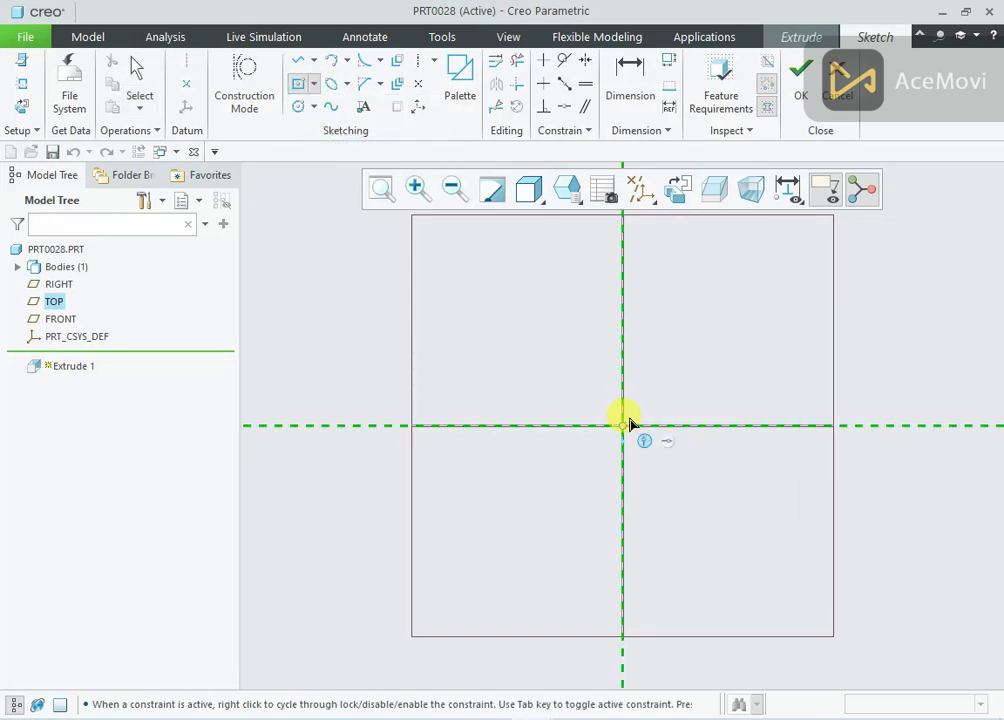
pyautogui.click(623, 424)
pyautogui.click(779, 286)
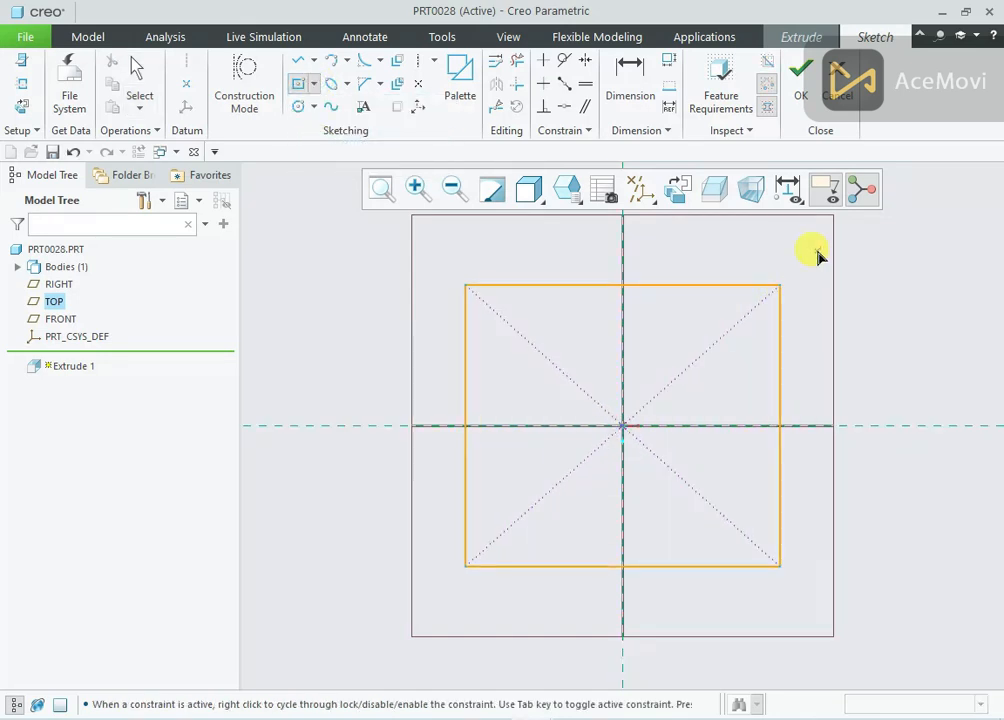
pyautogui.middleClick(800, 340)
# Set the rectangle's height to 213 mm and its width to 200 mm
pyautogui.doubleClick(810, 394)
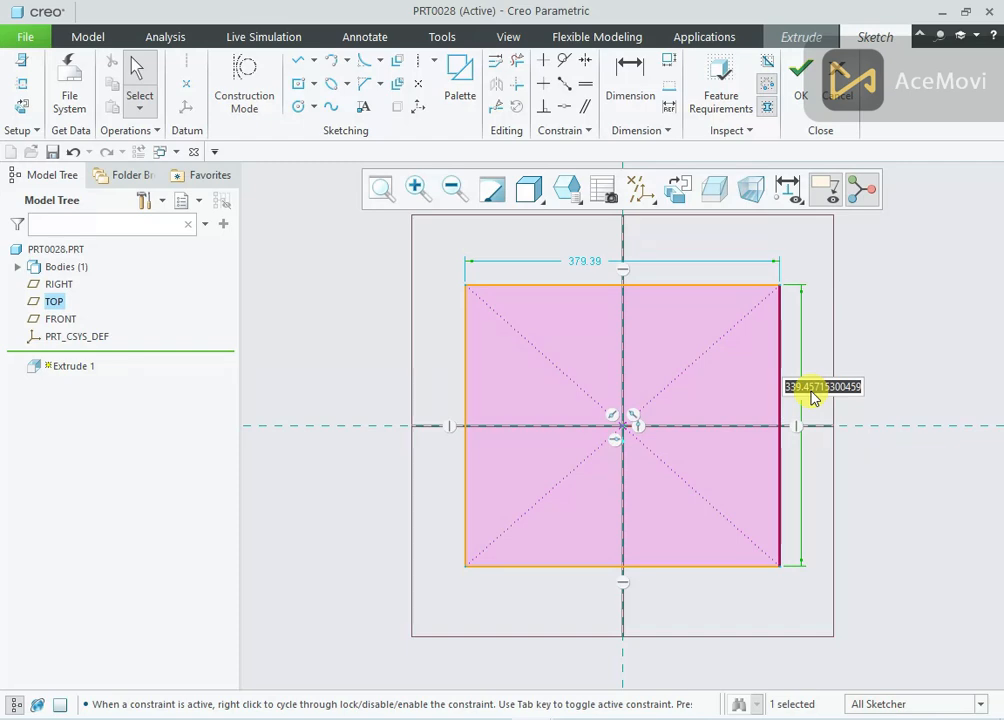
pyautogui.write('213')
pyautogui.press('Return')
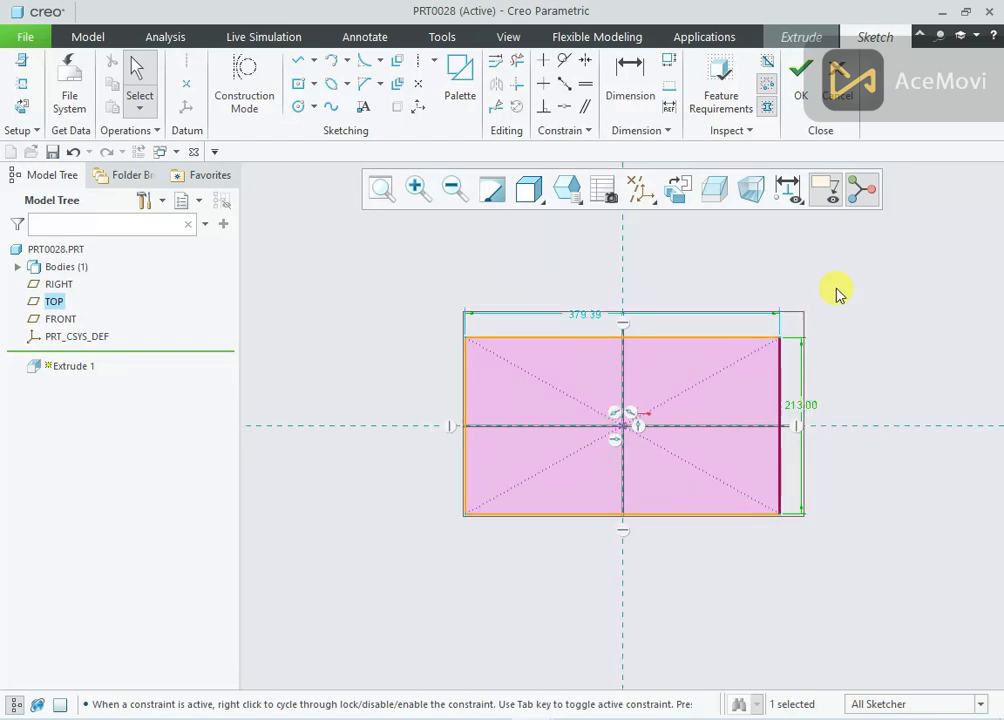
pyautogui.moveTo(590, 317); pyautogui.dragTo(587, 280)
pyautogui.doubleClick(584, 277)
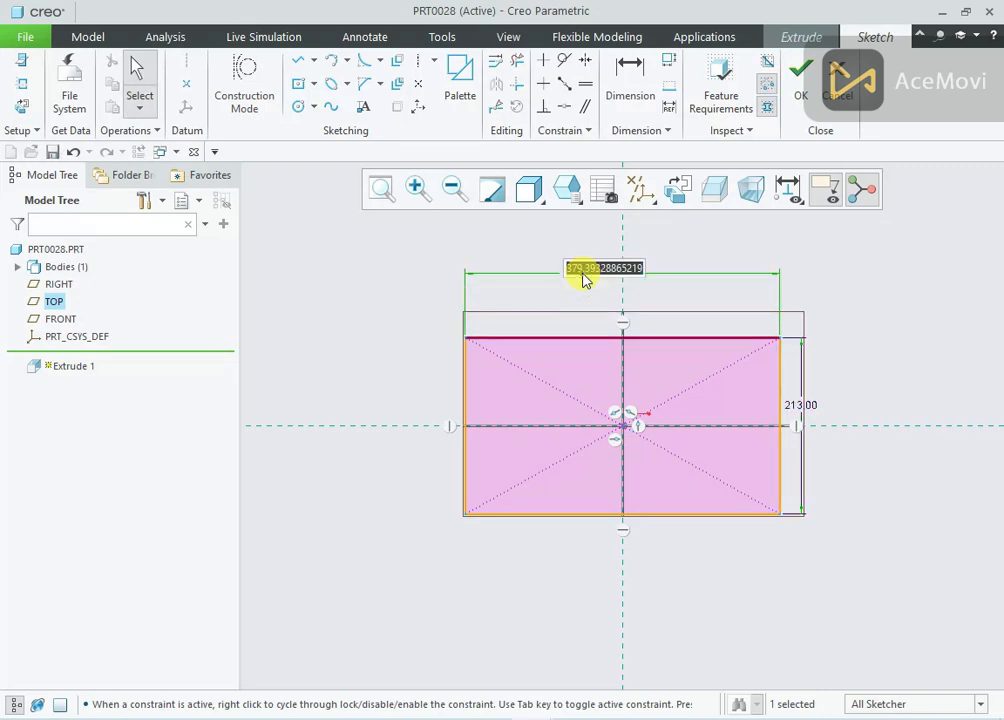
pyautogui.write('200')
pyautogui.press('Return')
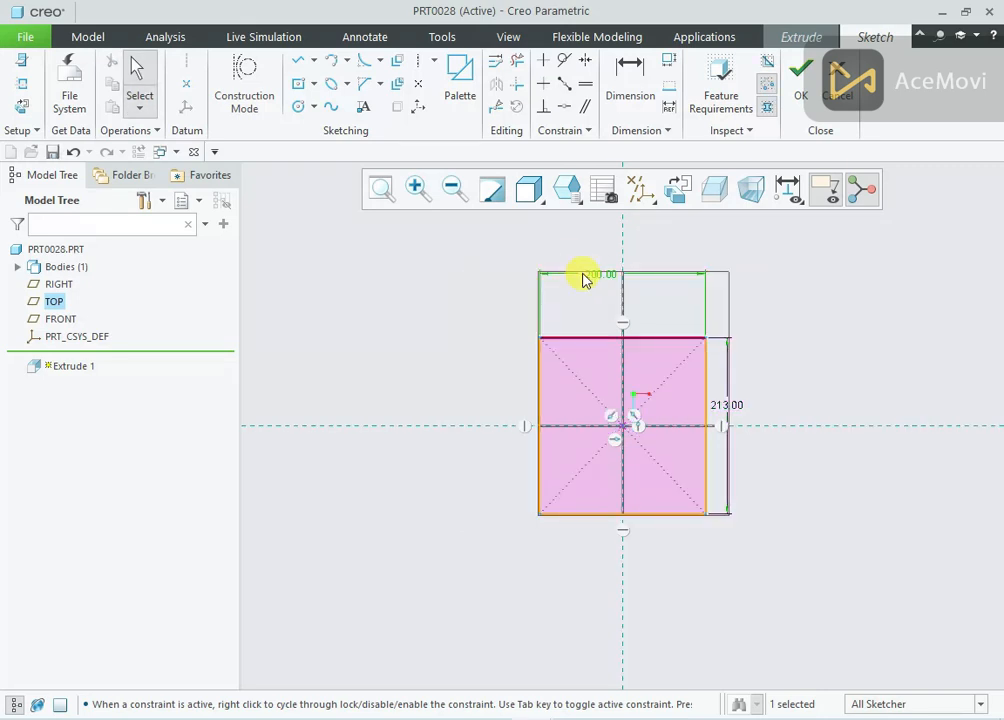
pyautogui.click(650, 298)
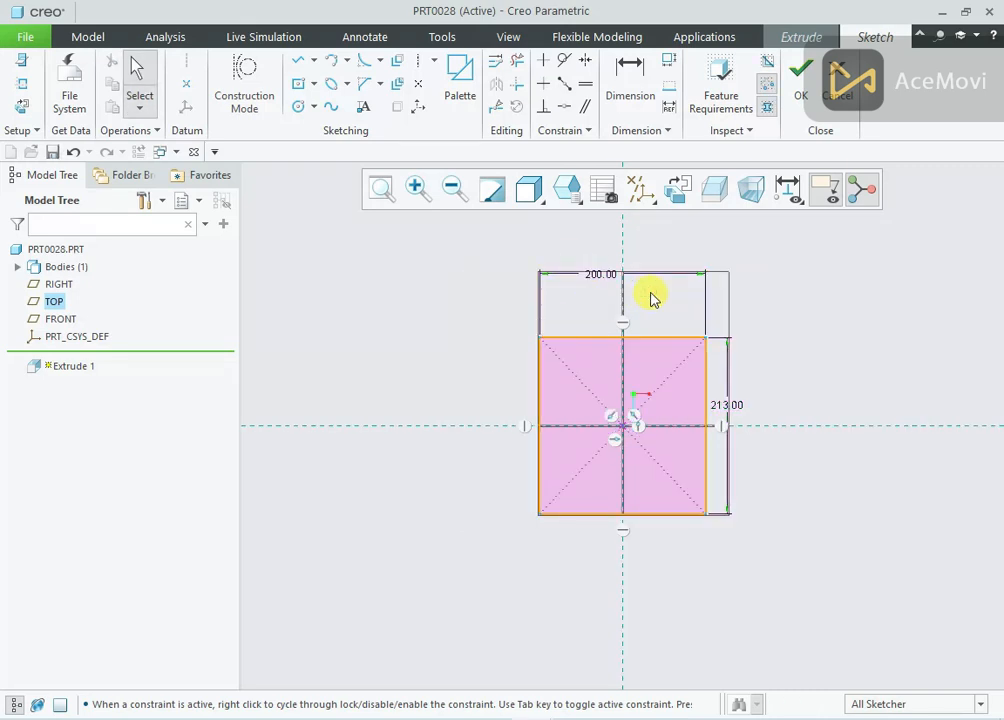
# Finish the rectangle sketch and extrude it as a solid base plate with a depth of 25 mm
pyautogui.click(796, 80)
pyautogui.moveTo(672, 460)
pyautogui.mouseDown(button='middle')
pyautogui.moveTo(677, 356)
pyautogui.moveTo(607, 408)
pyautogui.moveTo(627, 269)
pyautogui.mouseUp(button='middle')
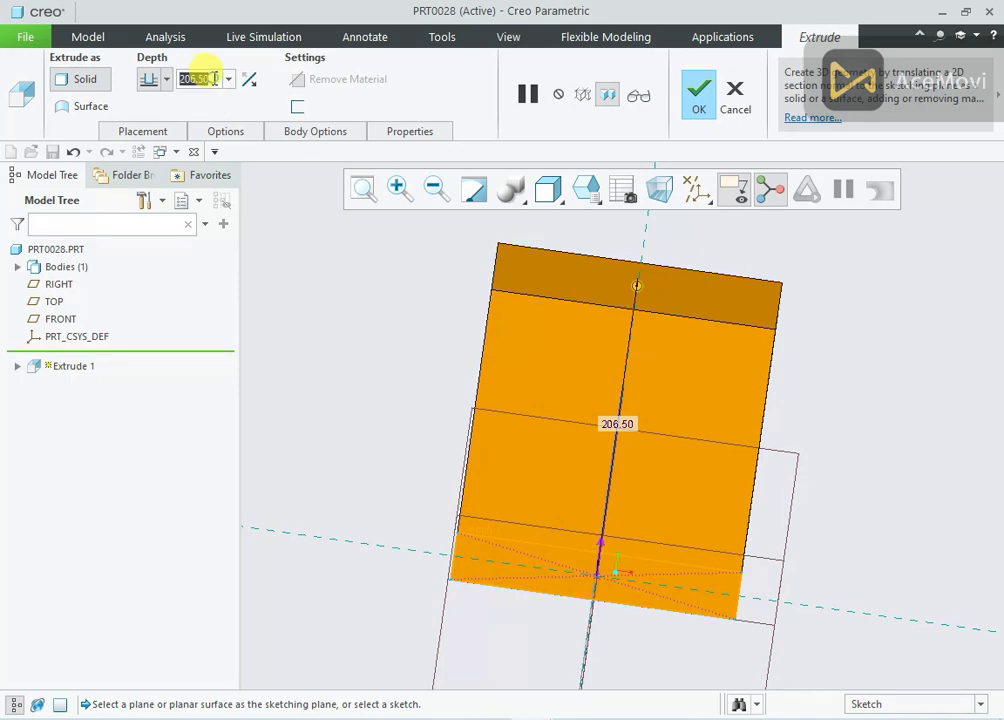
pyautogui.write('25')
pyautogui.press('Return')
pyautogui.scroll(3, 604, 537)
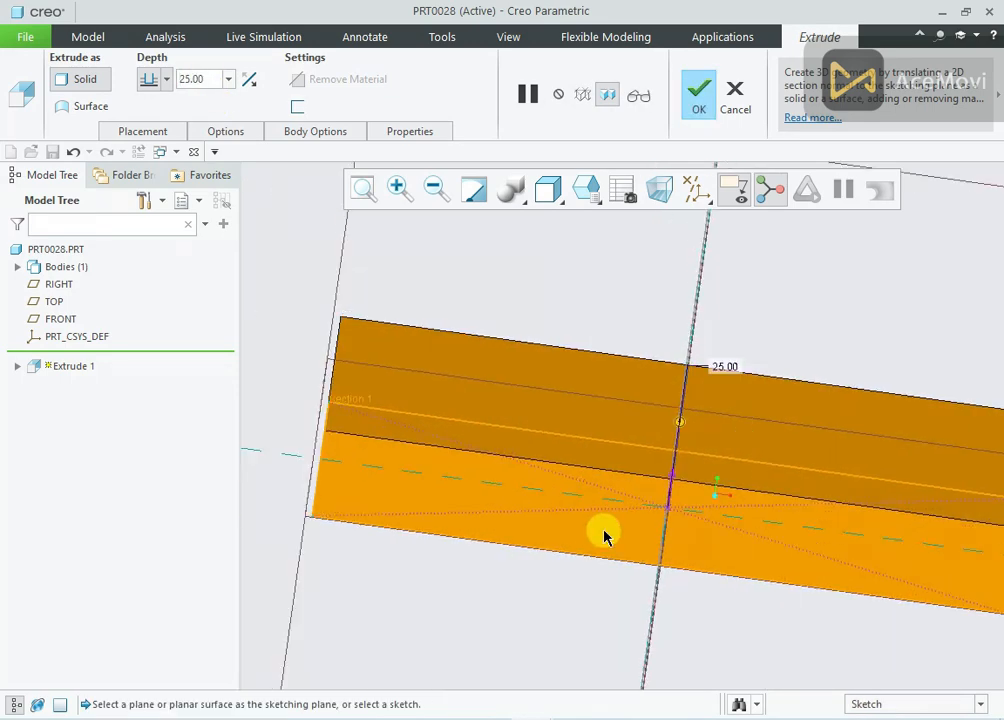
pyautogui.hotkey('ctrl', 'd')
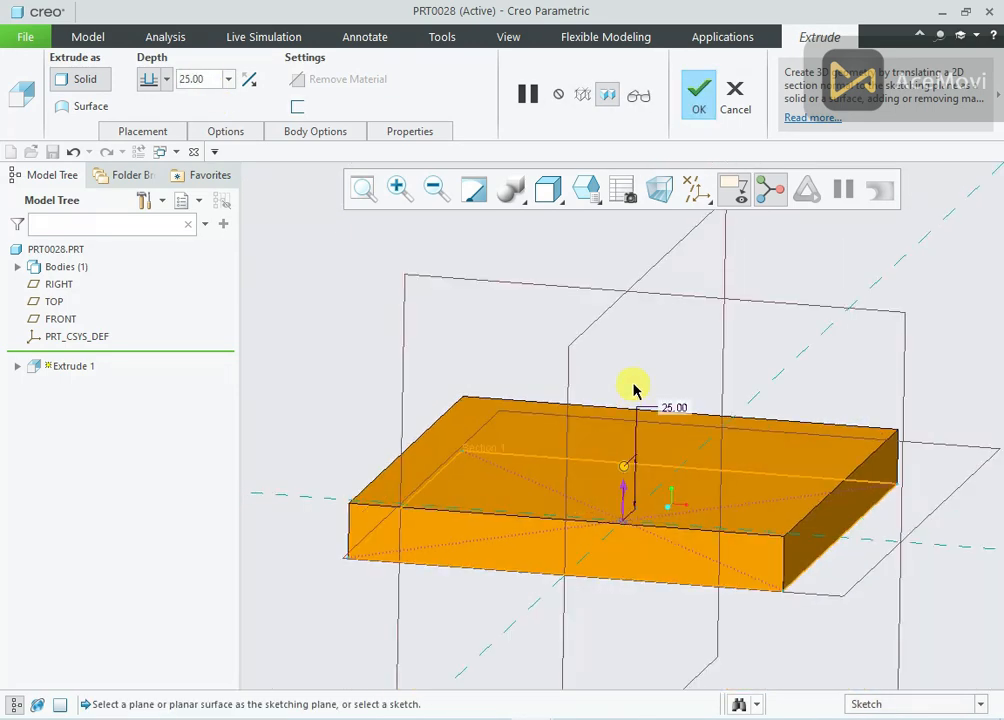
pyautogui.click(689, 118)
# Round the four vertical corner edges of the base plate with a 10 mm radius
pyautogui.moveTo(497, 272); pyautogui.dragTo(643, 302, button='middle')
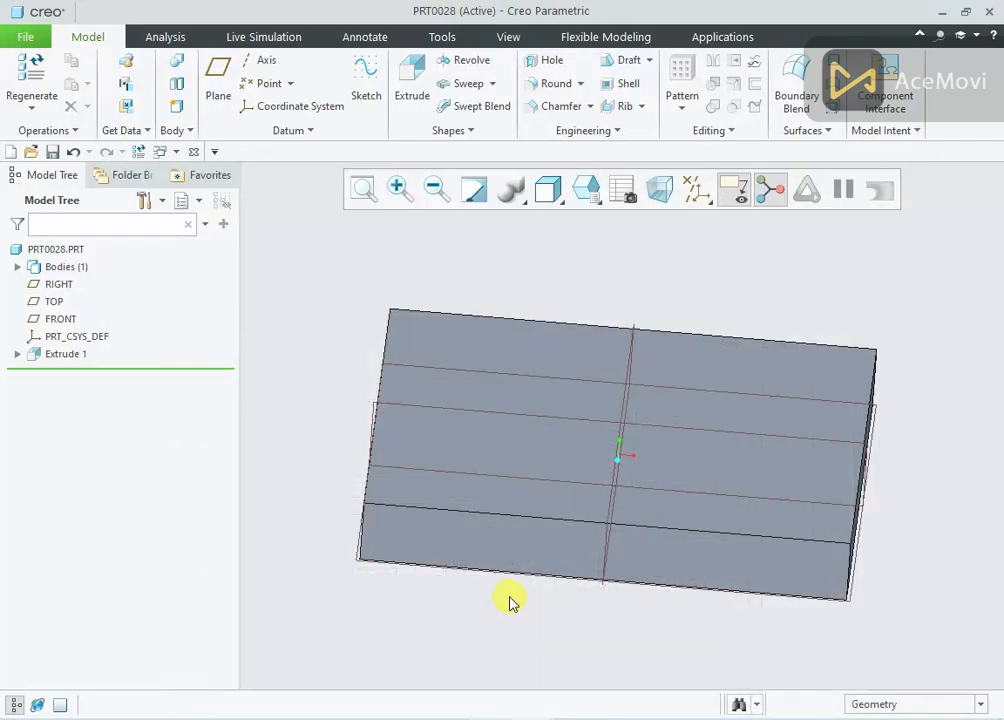
pyautogui.click(536, 85)
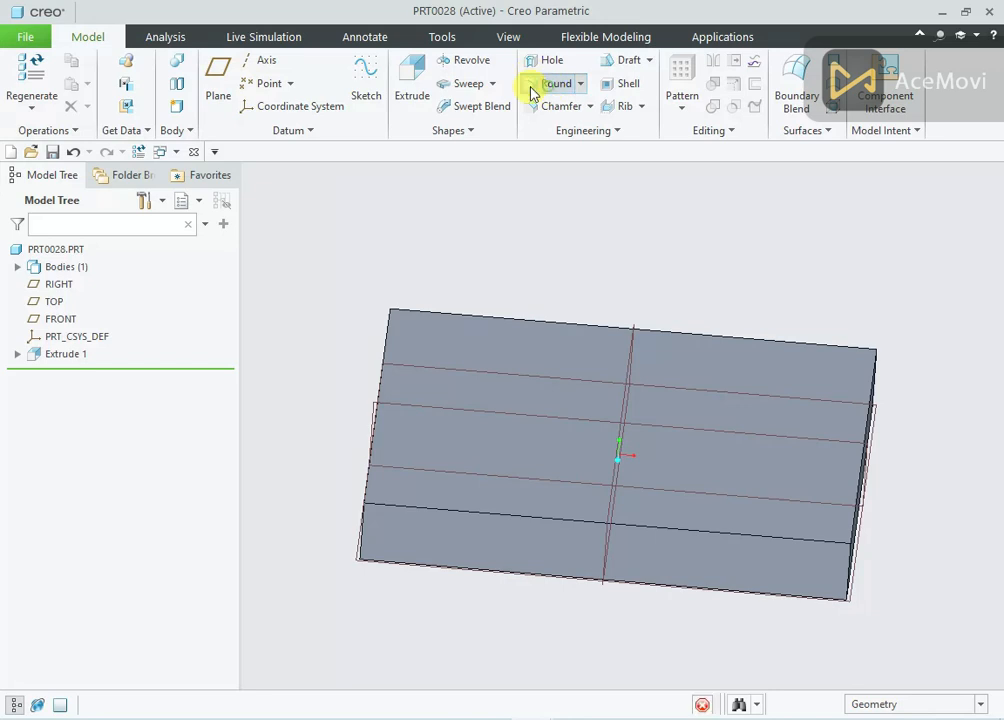
pyautogui.write('1')
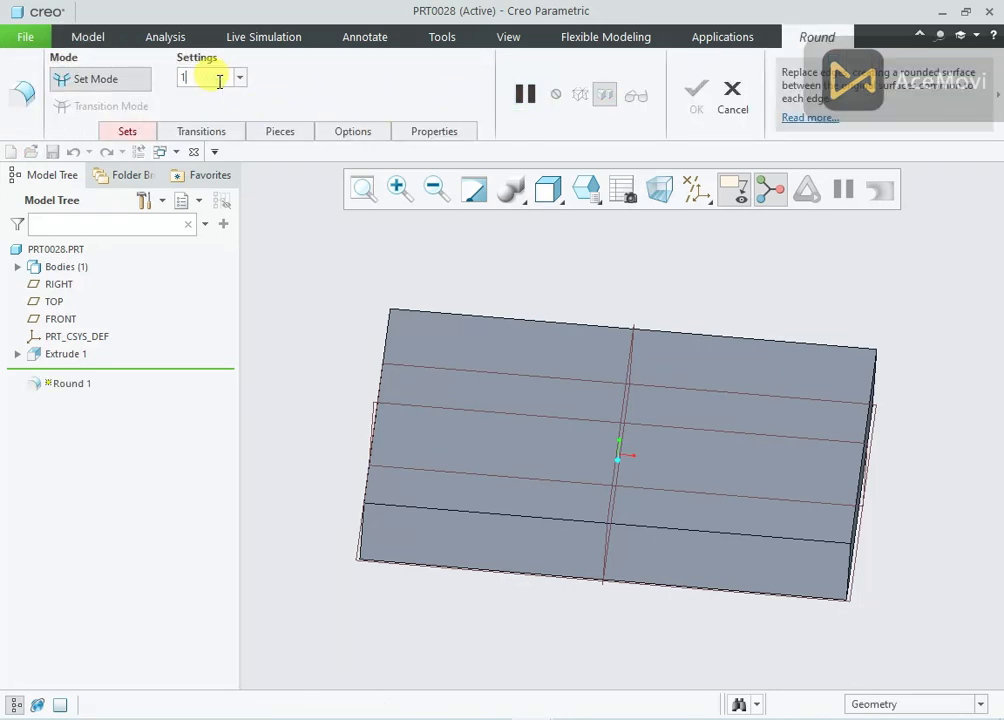
pyautogui.write('0')
pyautogui.press('Return')
pyautogui.moveTo(260, 271); pyautogui.dragTo(300, 313, button='middle')
pyautogui.click(315, 297)
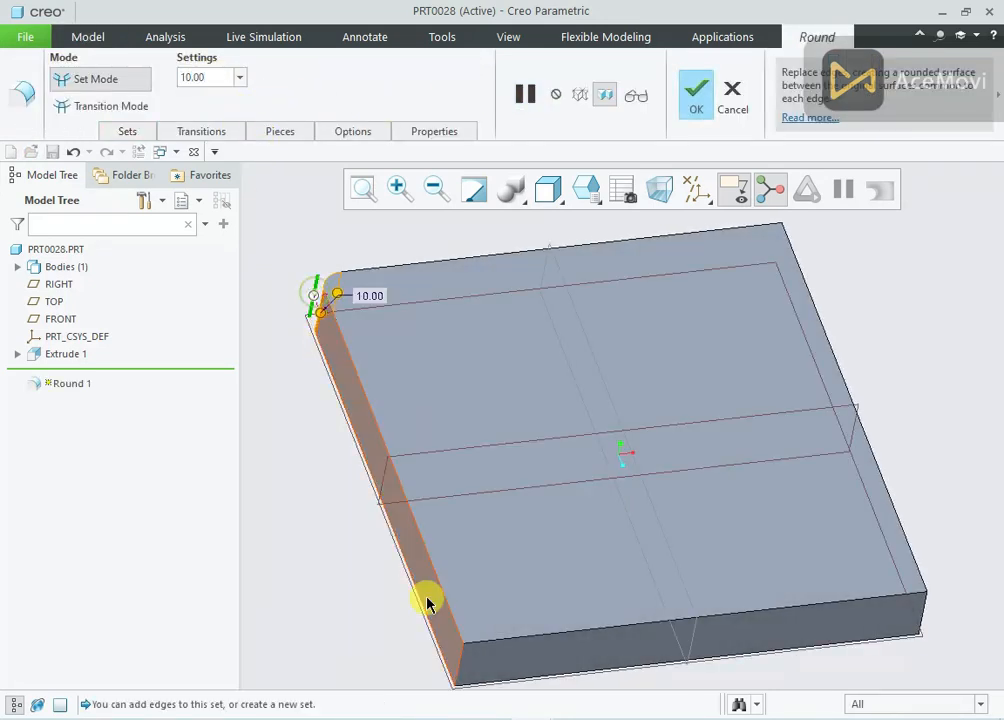
pyautogui.keyDown('ctrl'); pyautogui.click(457, 666); pyautogui.keyUp('ctrl')
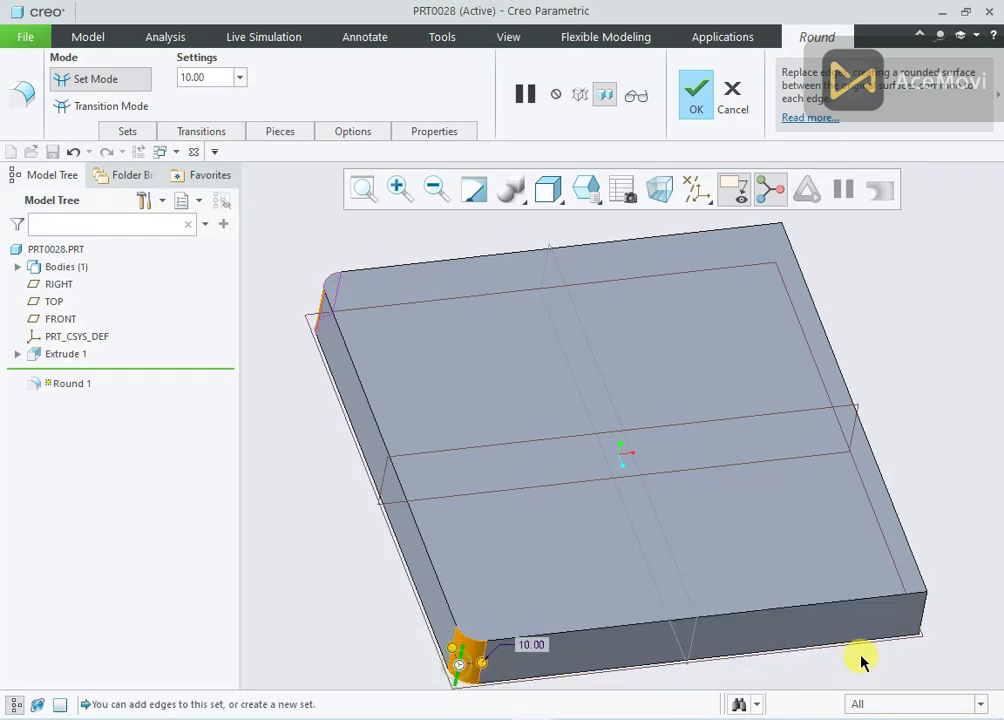
pyautogui.keyDown('ctrl'); pyautogui.click(921, 612); pyautogui.keyUp('ctrl')
pyautogui.moveTo(845, 283); pyautogui.dragTo(900, 236, button='middle')
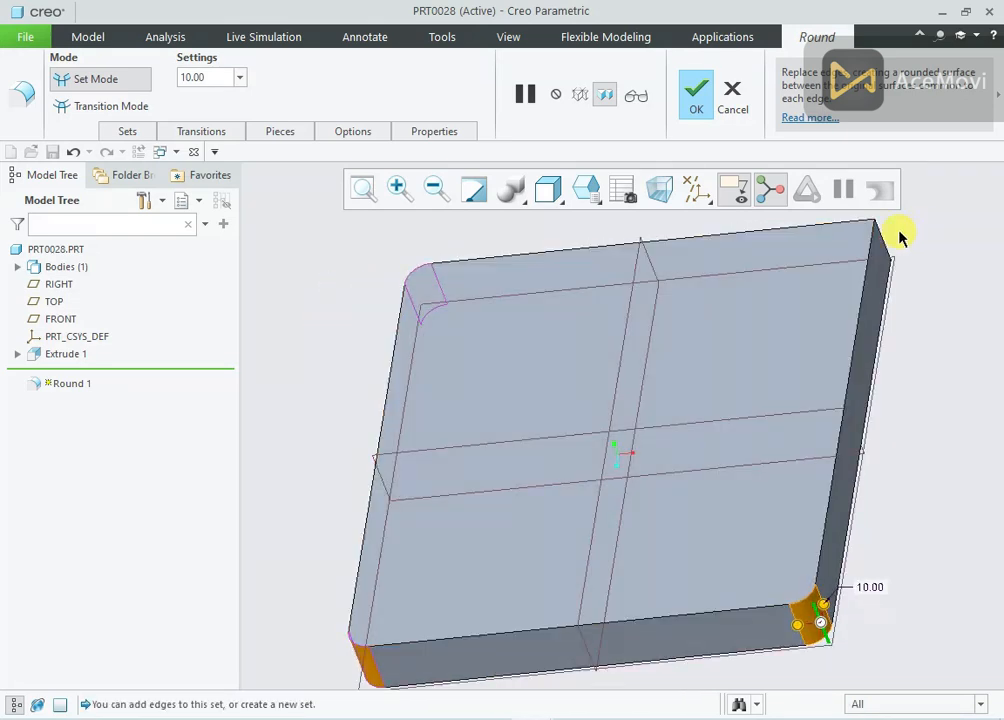
pyautogui.keyDown('ctrl'); pyautogui.click(884, 245); pyautogui.keyUp('ctrl')
pyautogui.click(705, 95)
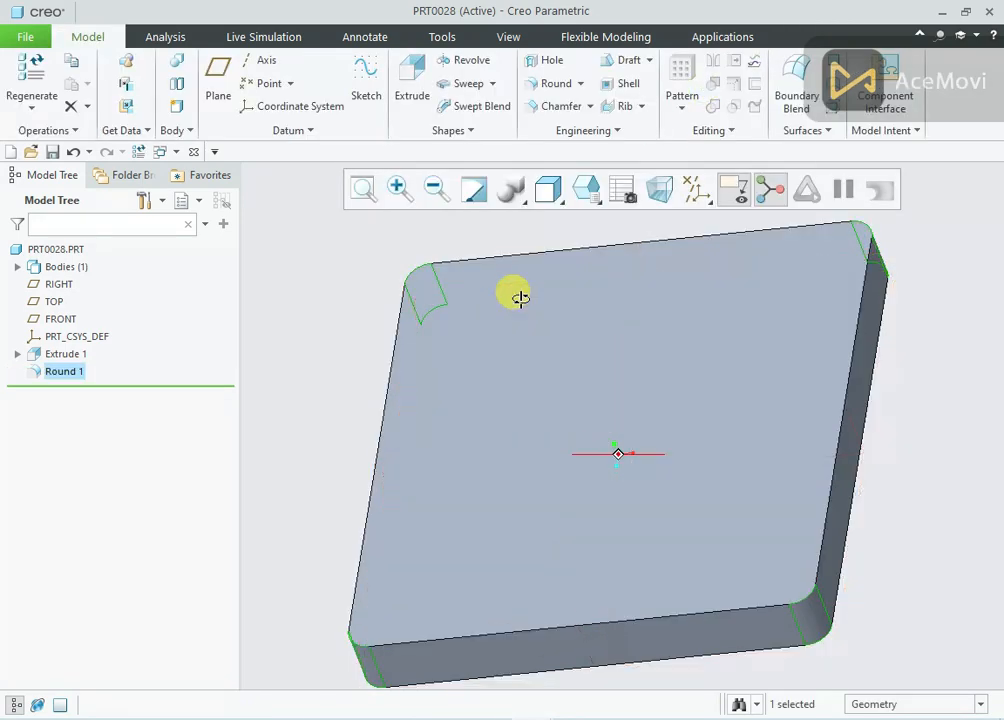
# Consult the reference drawing 28.png, and start an Extrude sketch on the plate's top face with the view facing it
pyautogui.moveTo(520, 296); pyautogui.dragTo(518, 250, button='middle')
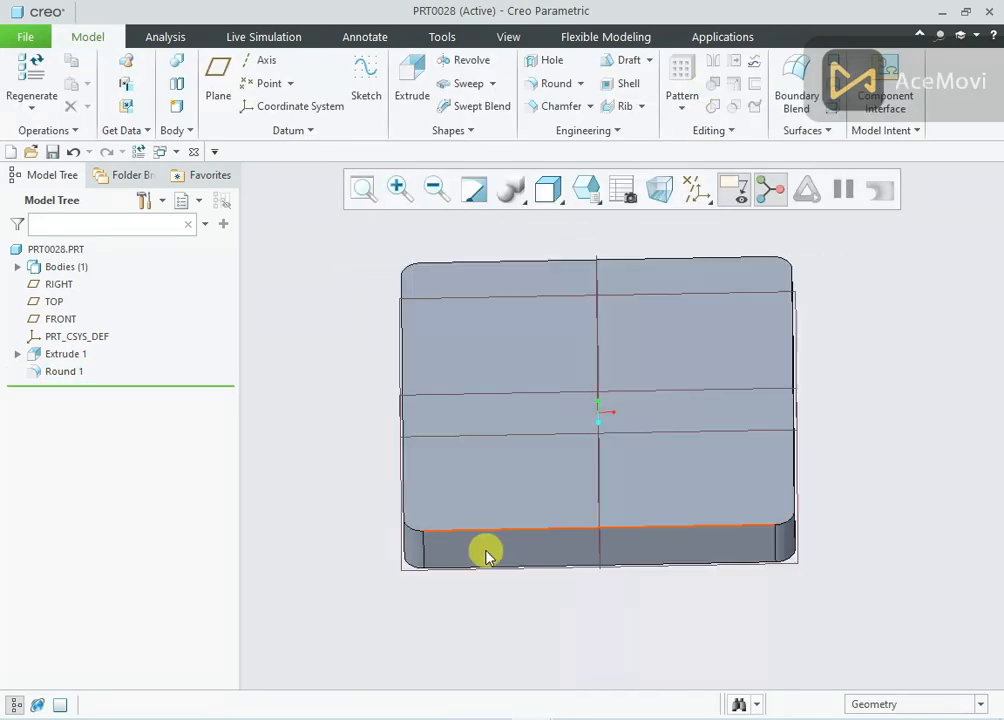
pyautogui.click(484, 713)
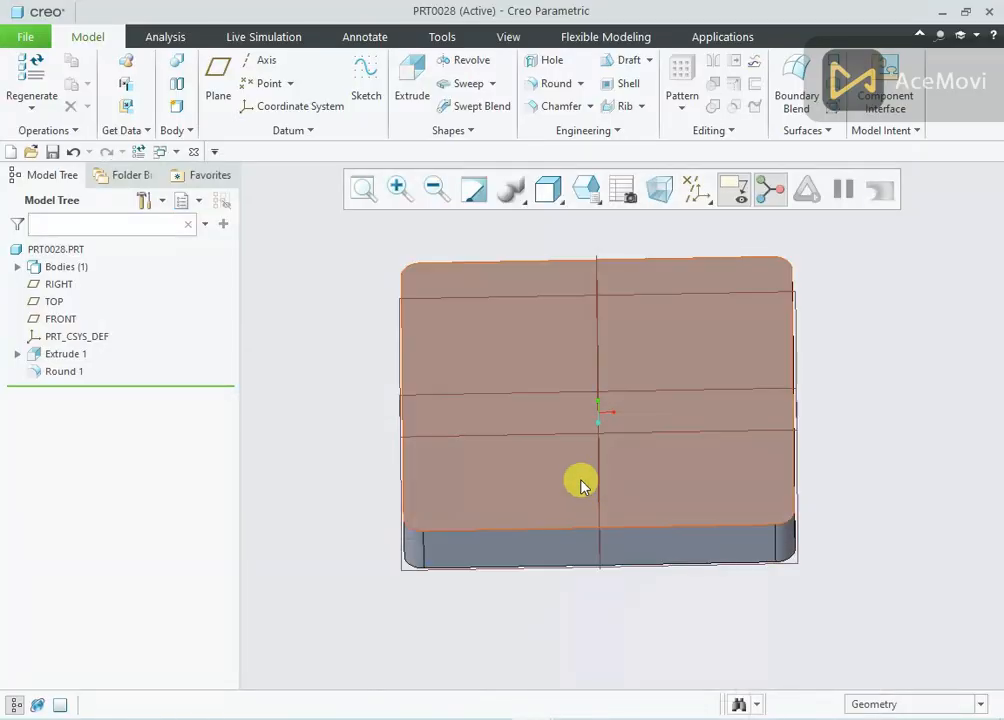
pyautogui.moveTo(578, 482)
pyautogui.mouseDown(button='middle')
pyautogui.moveTo(639, 336)
pyautogui.moveTo(666, 363)
pyautogui.mouseUp(button='middle')
pyautogui.click(687, 323)
pyautogui.click(773, 264)
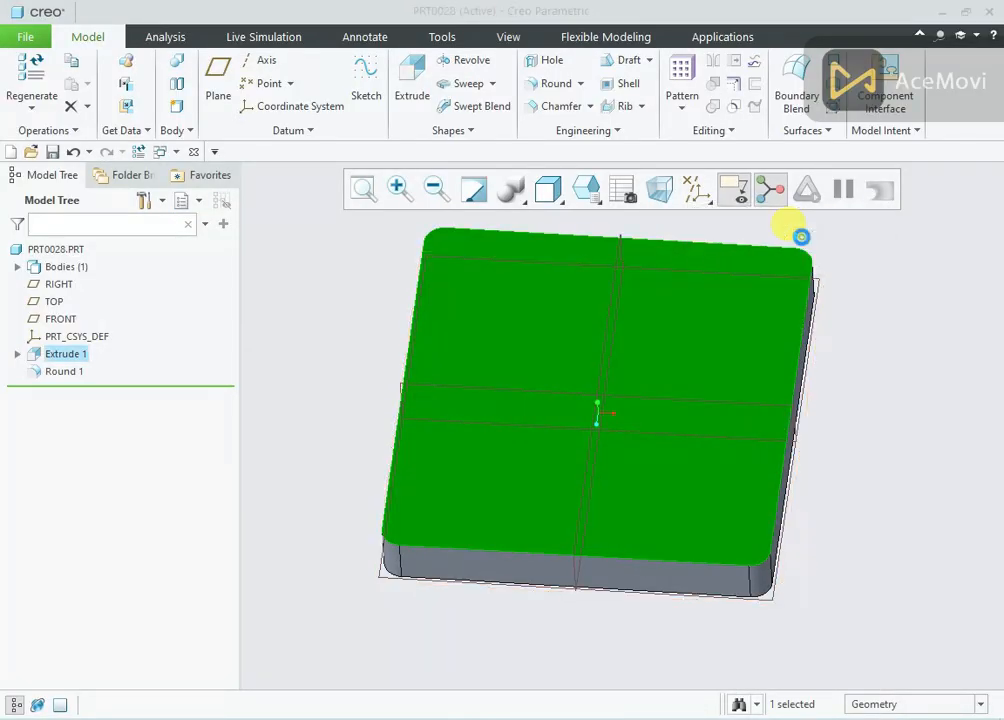
pyautogui.click(683, 198)
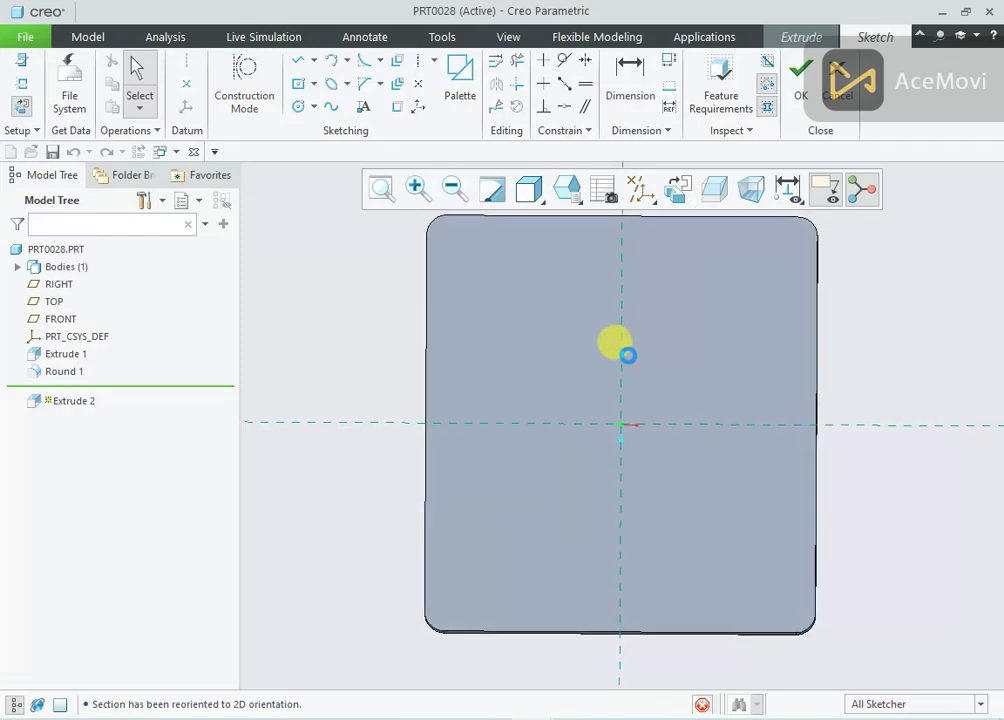
# Project the plate's upper-right rounded corner edge into the sketch as a single edge
pyautogui.scroll(3, 755, 268)
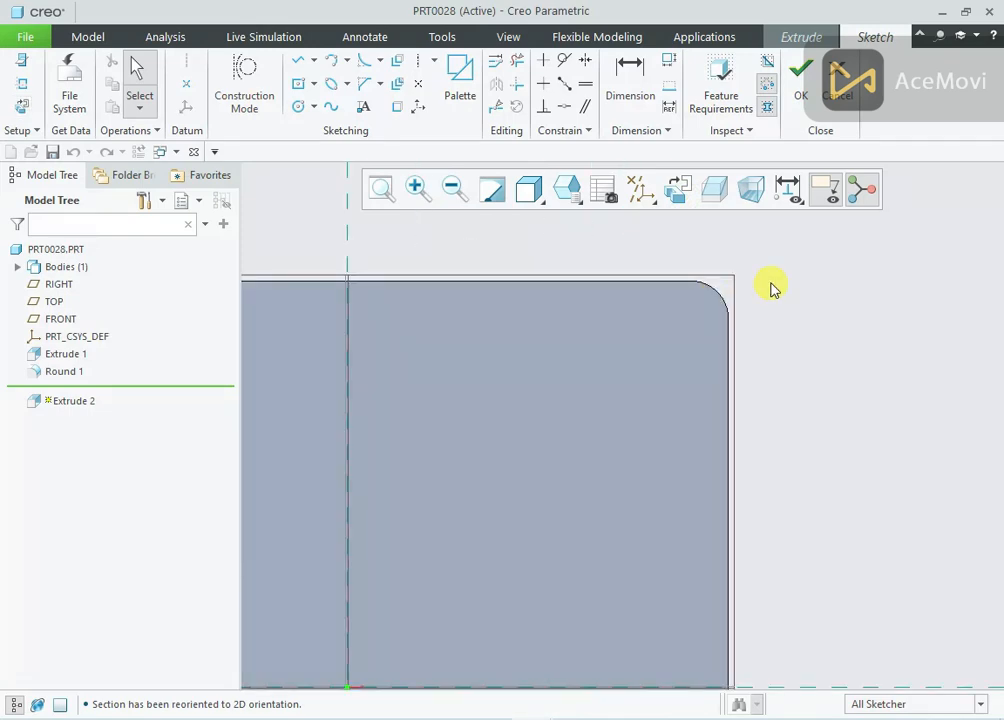
pyautogui.click(397, 107)
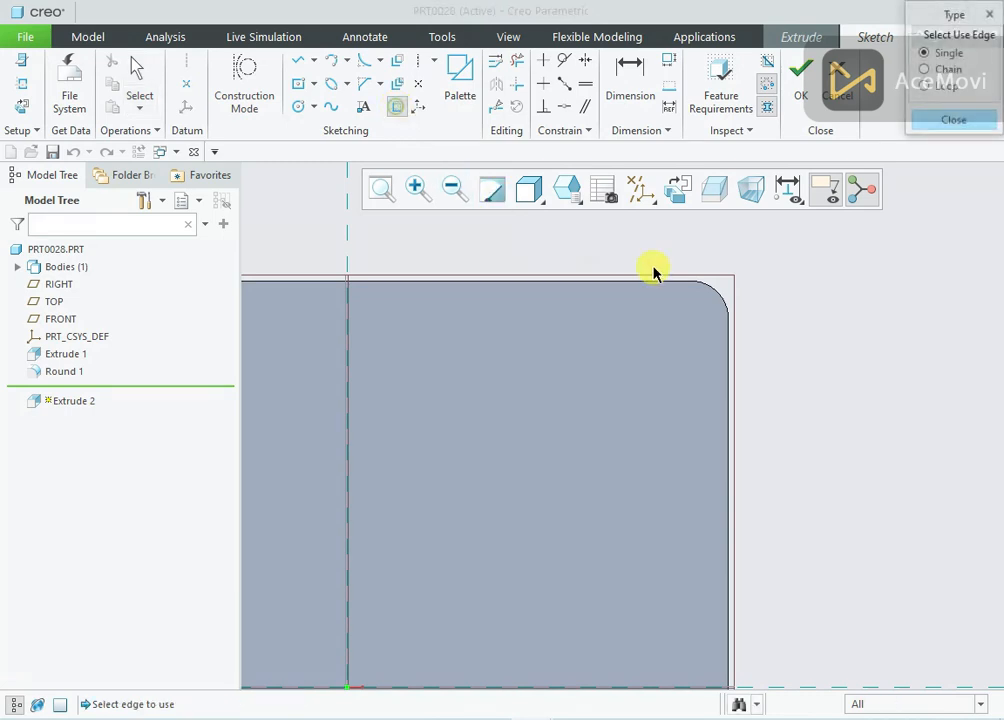
pyautogui.click(717, 291)
# Close the corner profile with a line chain along the plate edges from arc end to arc end, about 60 by 52.5 mm overall
pyautogui.rightClick(765, 250)
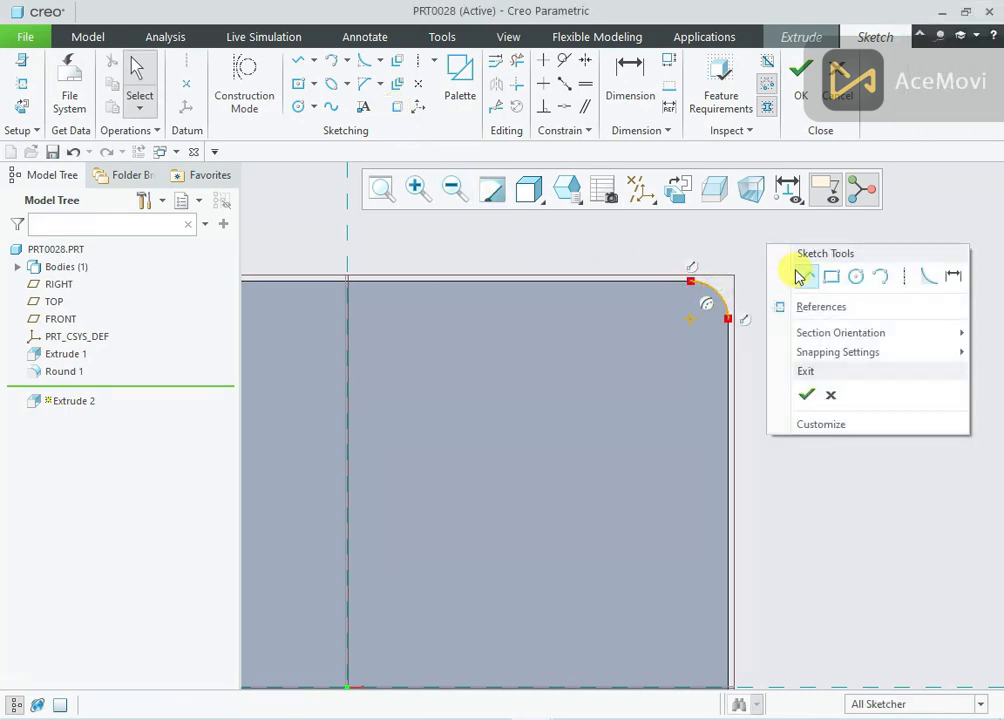
pyautogui.click(799, 274)
pyautogui.click(686, 288)
pyautogui.click(502, 281)
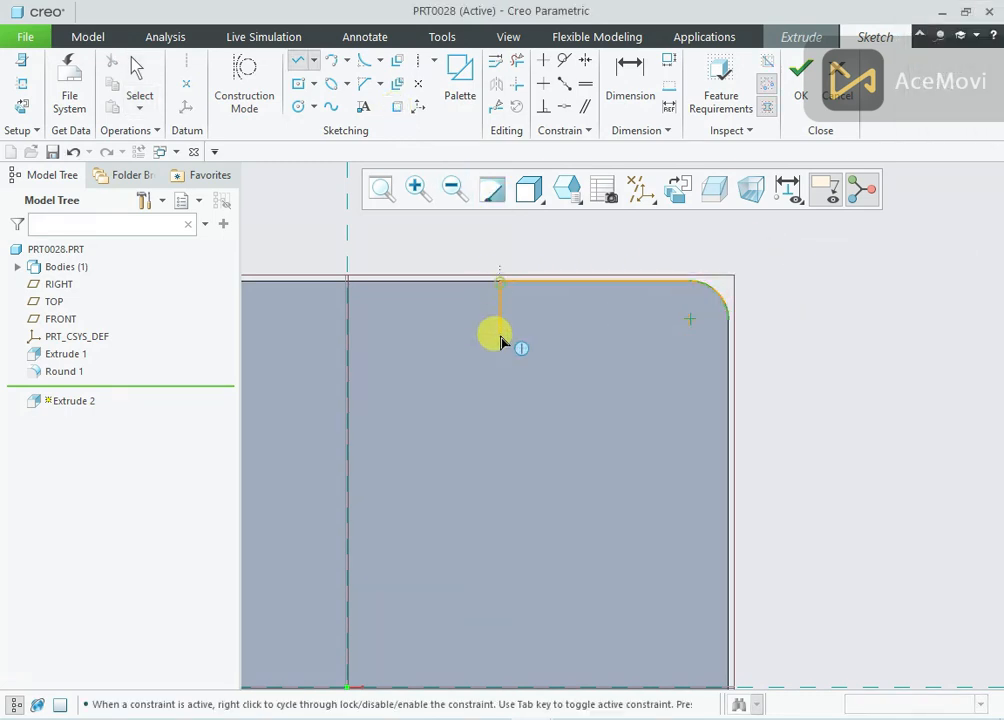
pyautogui.click(728, 481)
pyautogui.click(729, 320)
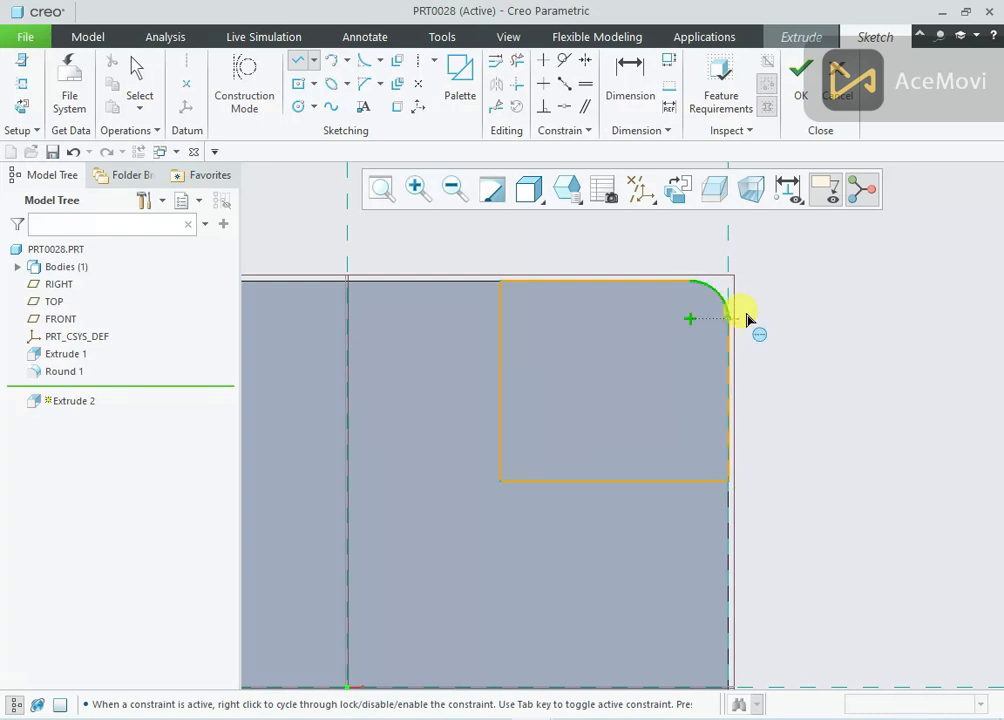
pyautogui.middleClick(820, 291)
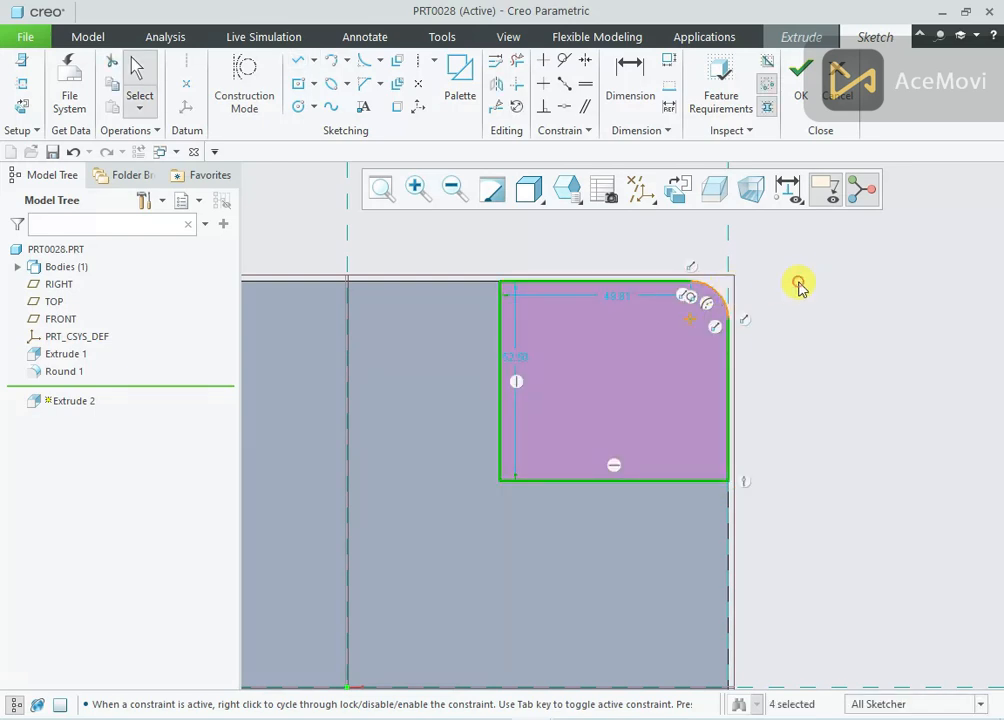
# Dimension the corner profile's overall width as 60 mm and set its height to 60 mm
pyautogui.rightClick(800, 287)
pyautogui.click(980, 312)
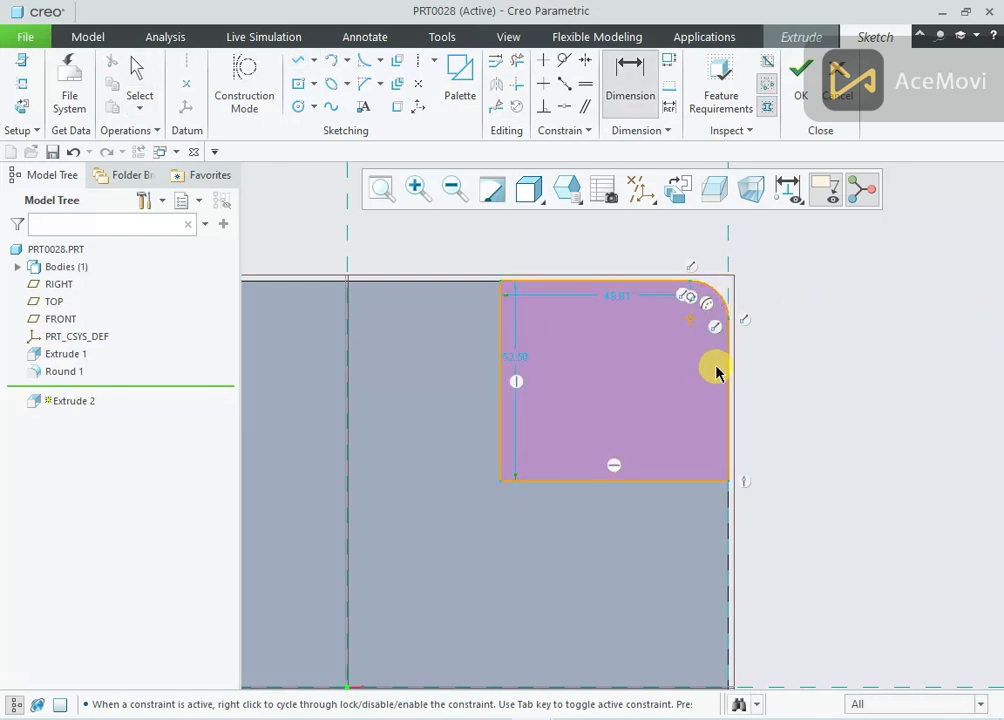
pyautogui.click(729, 376)
pyautogui.click(501, 381)
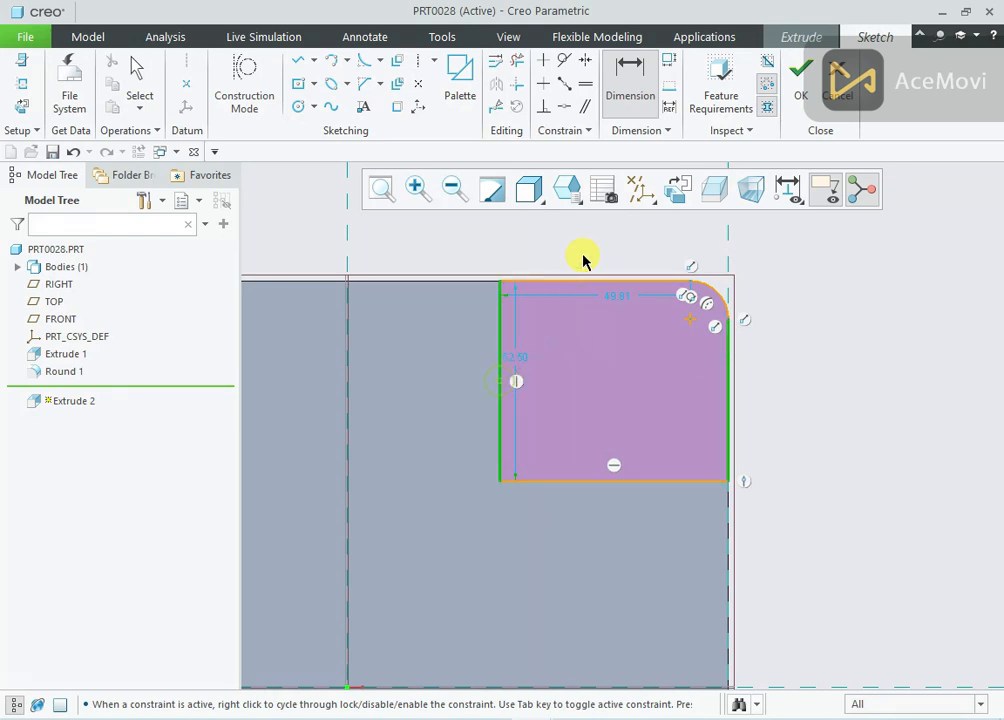
pyautogui.middleClick(600, 240)
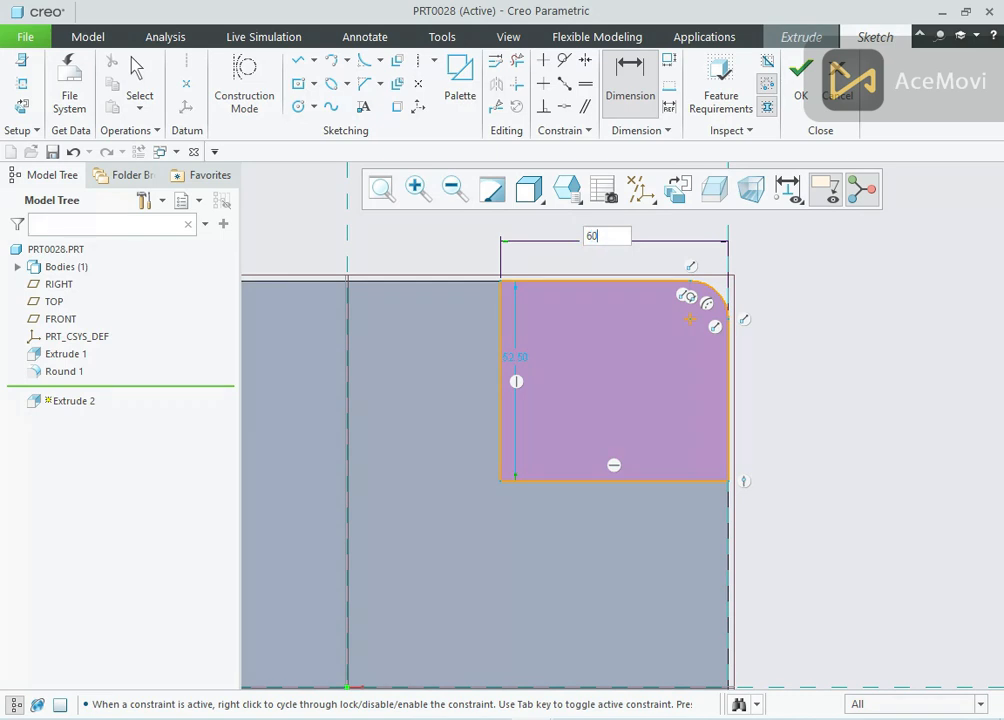
pyautogui.write('60')
pyautogui.middleClick(600, 245)
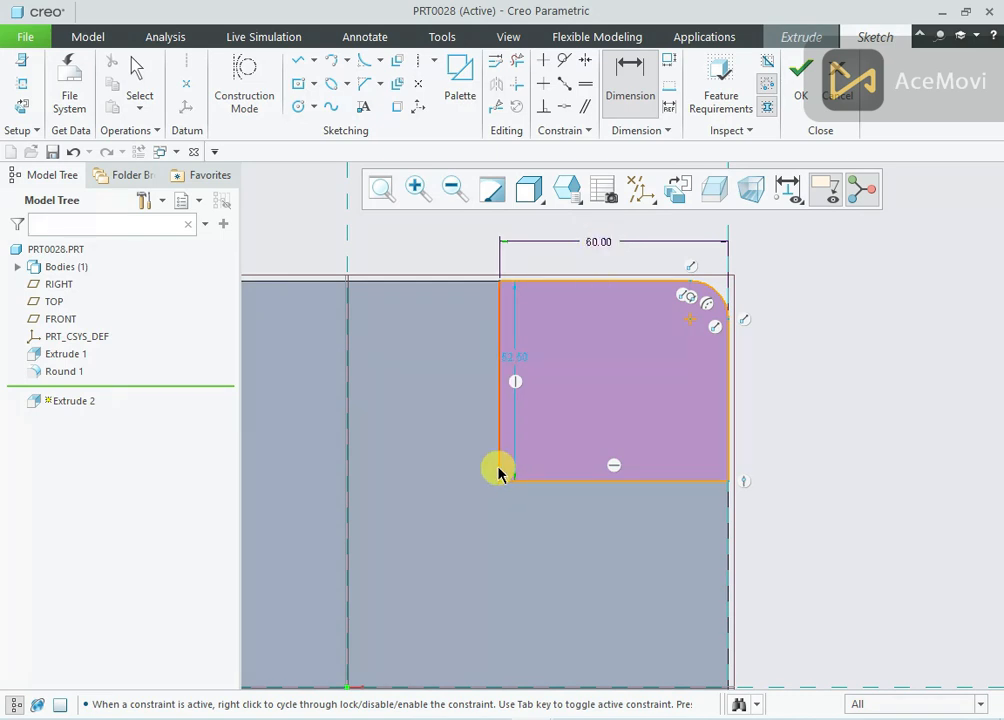
pyautogui.middleClick(515, 358)
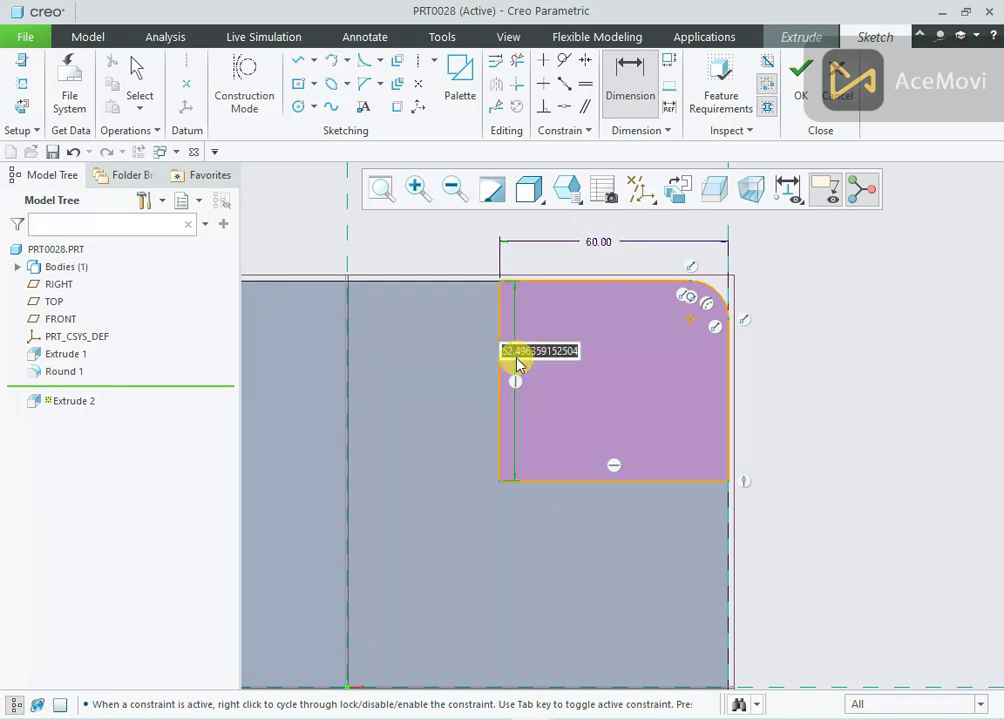
pyautogui.write('60')
pyautogui.middleClick(517, 363)
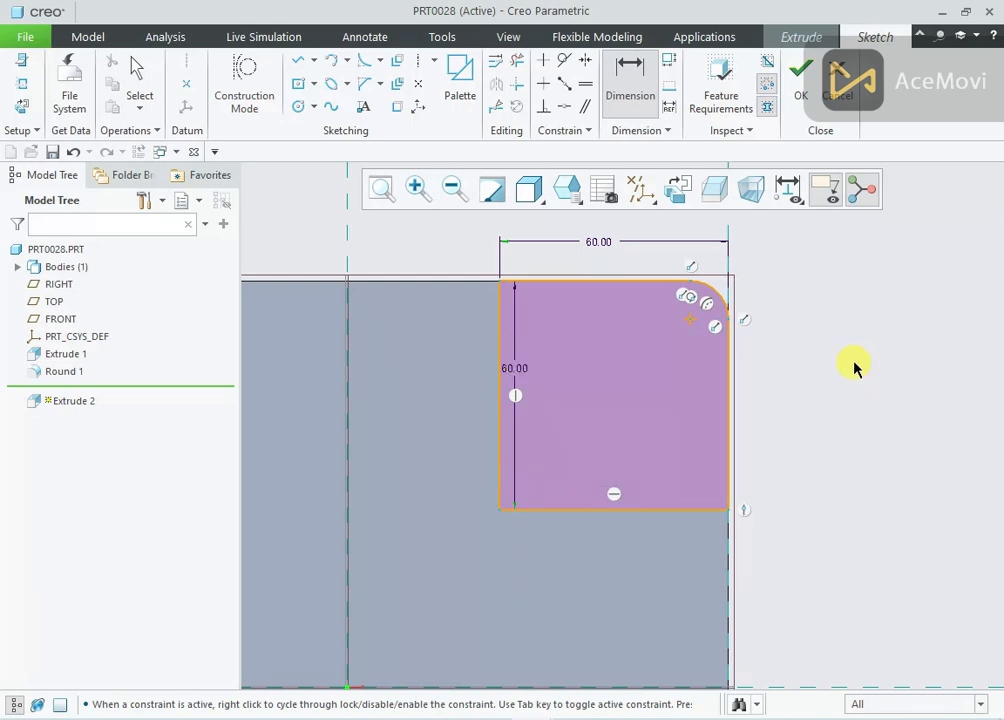
# Finish the sketch, check the pad height in drawing 28.png, and extrude the corner pad 10 mm upward
pyautogui.scroll(-1, 800, 369)
pyautogui.click(800, 75)
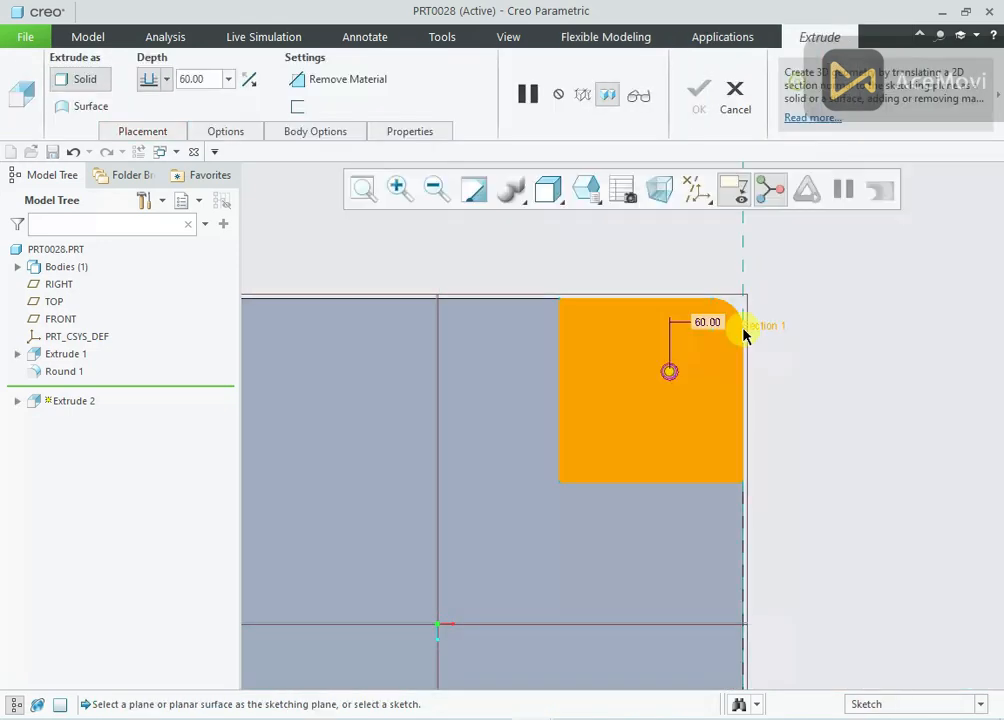
pyautogui.moveTo(746, 329)
pyautogui.mouseDown(button='middle')
pyautogui.moveTo(728, 291)
pyautogui.moveTo(741, 270)
pyautogui.moveTo(762, 285)
pyautogui.moveTo(762, 275)
pyautogui.mouseUp(button='middle')
pyautogui.hotkey('alt', 'Tab')
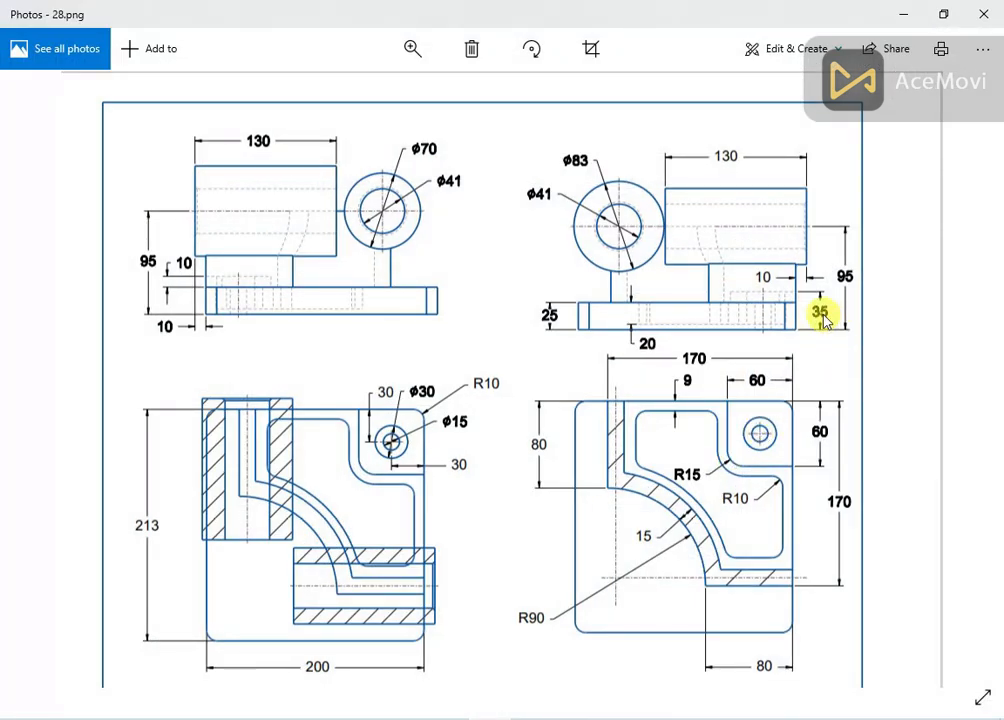
pyautogui.hotkey('alt', 'Tab')
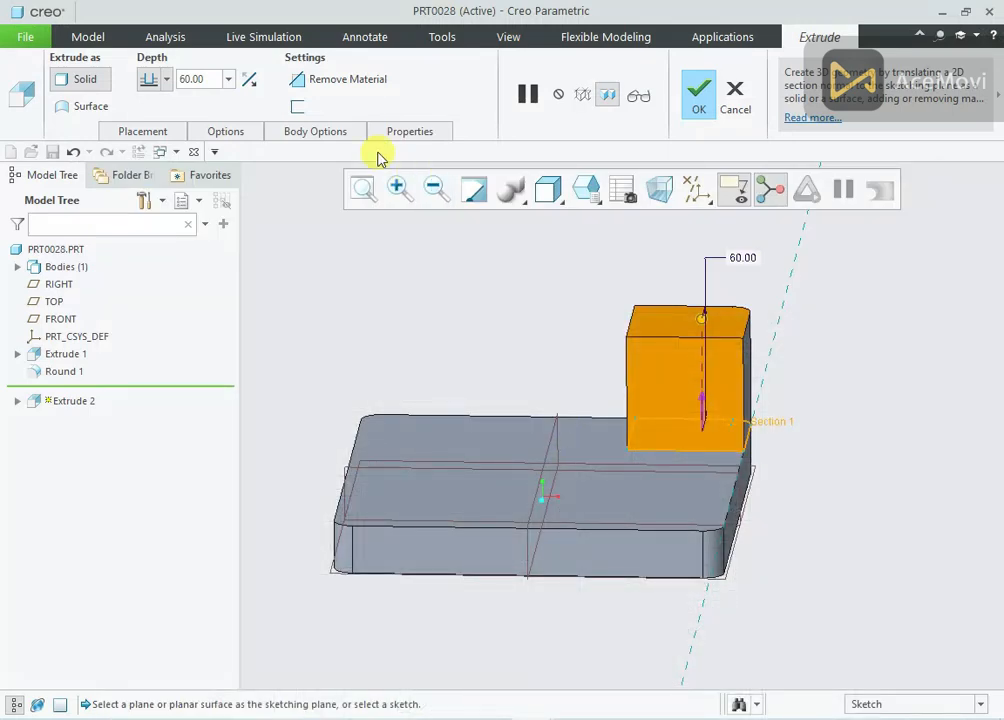
pyautogui.write('10')
pyautogui.press('Return')
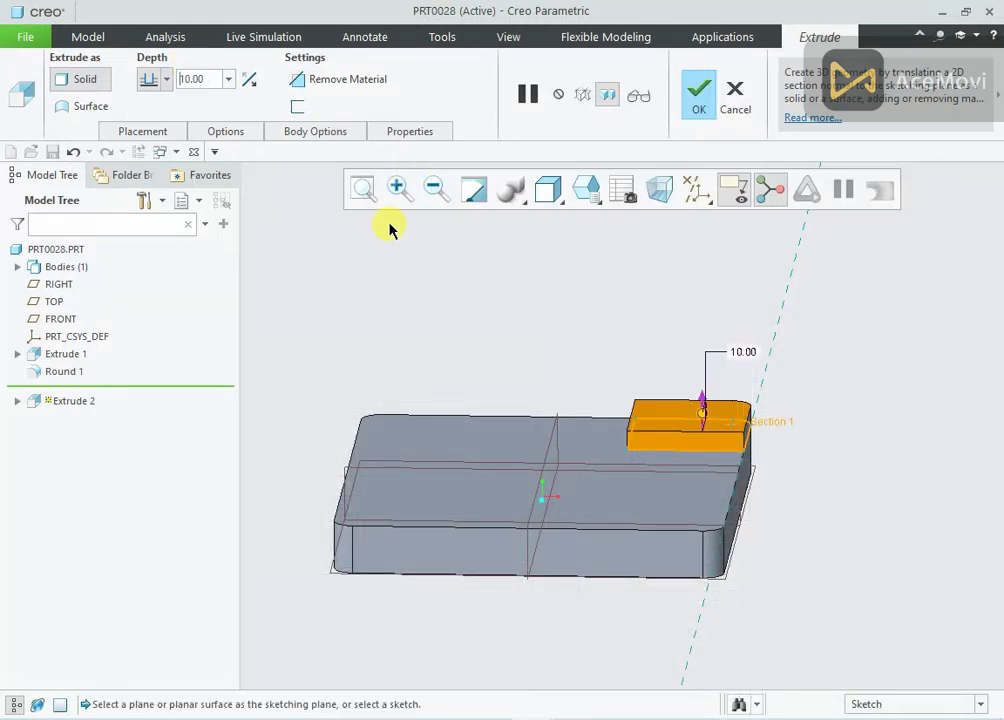
pyautogui.click(698, 132)
# Round the raised corner pad's inner vertical edge with a 15 mm radius
pyautogui.moveTo(672, 276); pyautogui.dragTo(603, 333, button='middle')
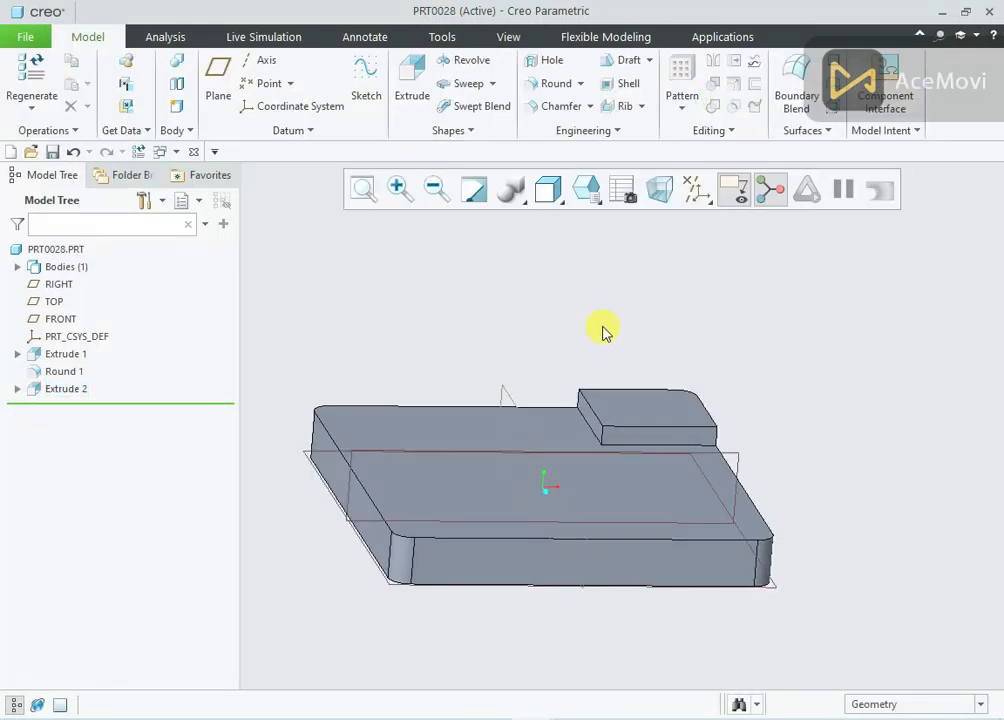
pyautogui.click(558, 84)
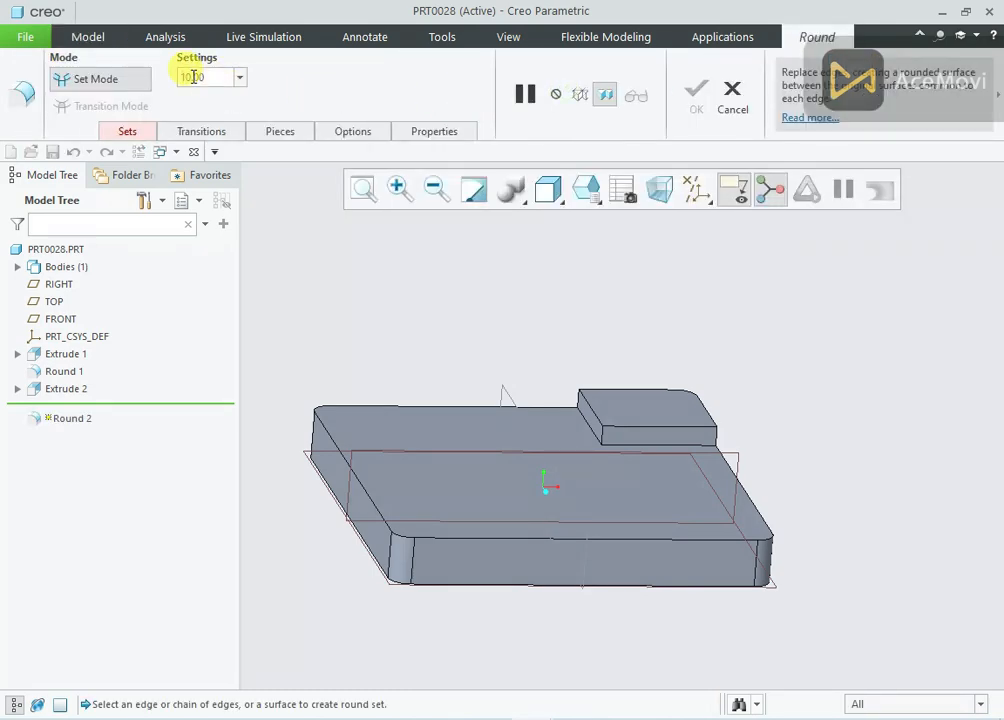
pyautogui.write('15')
pyautogui.press('Return')
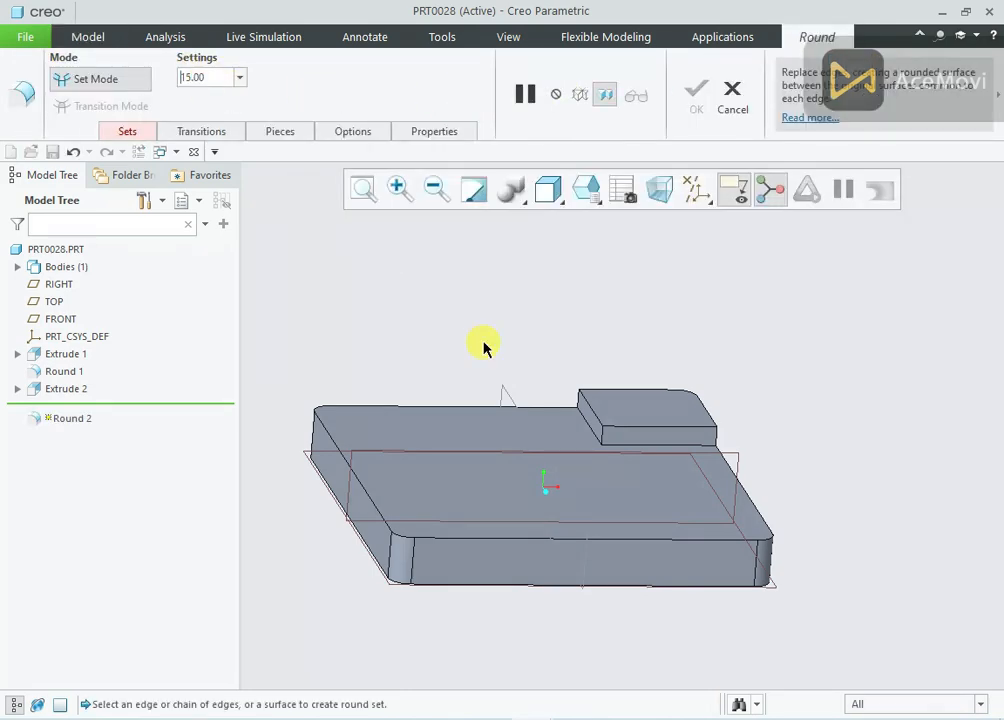
pyautogui.click(601, 437)
pyautogui.click(704, 114)
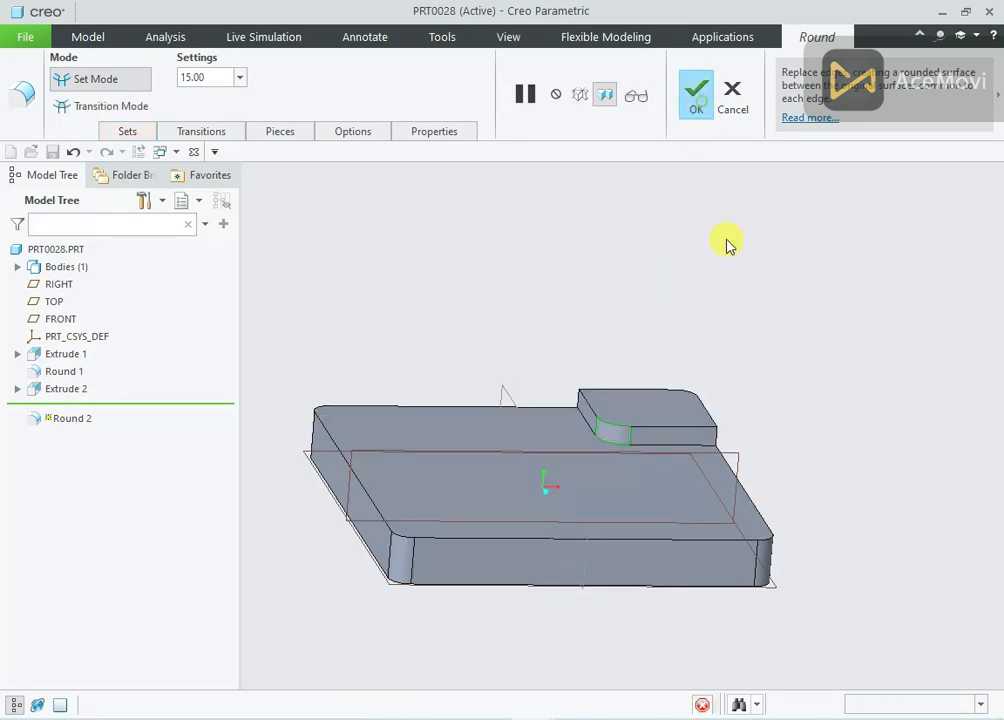
# Consult reference drawing 28.png, and start an Extrude sketch on the base plate's top face with the view facing it
pyautogui.moveTo(757, 307)
pyautogui.mouseDown(button='middle')
pyautogui.moveTo(746, 311)
pyautogui.moveTo(749, 325)
pyautogui.mouseUp(button='middle')
pyautogui.scroll(2, 752, 330)
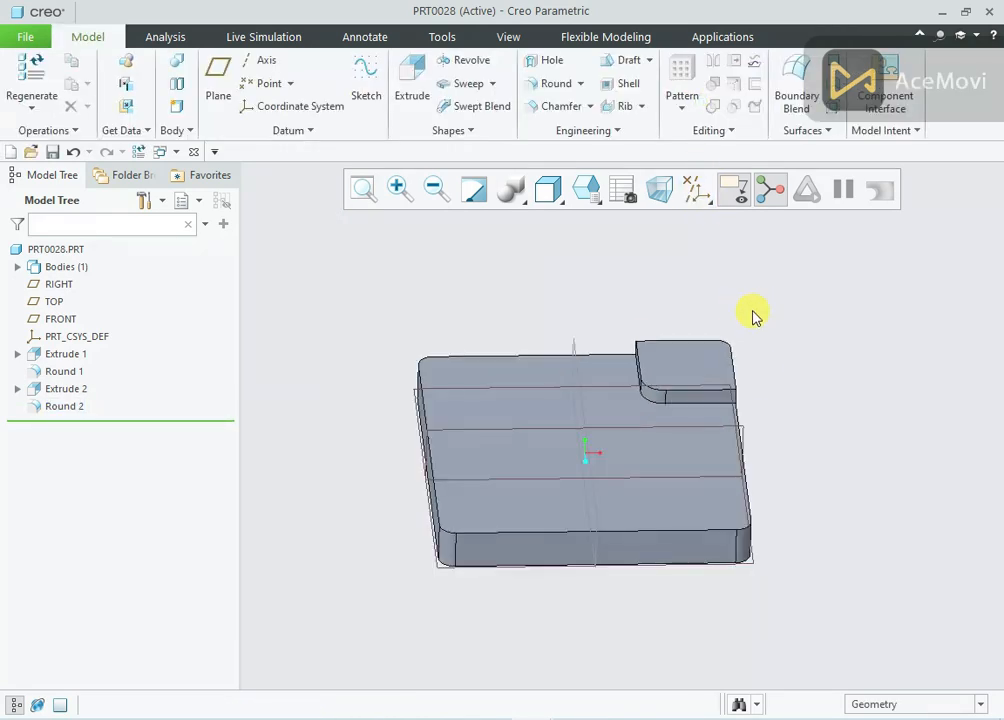
pyautogui.scroll(-2, 565, 414)
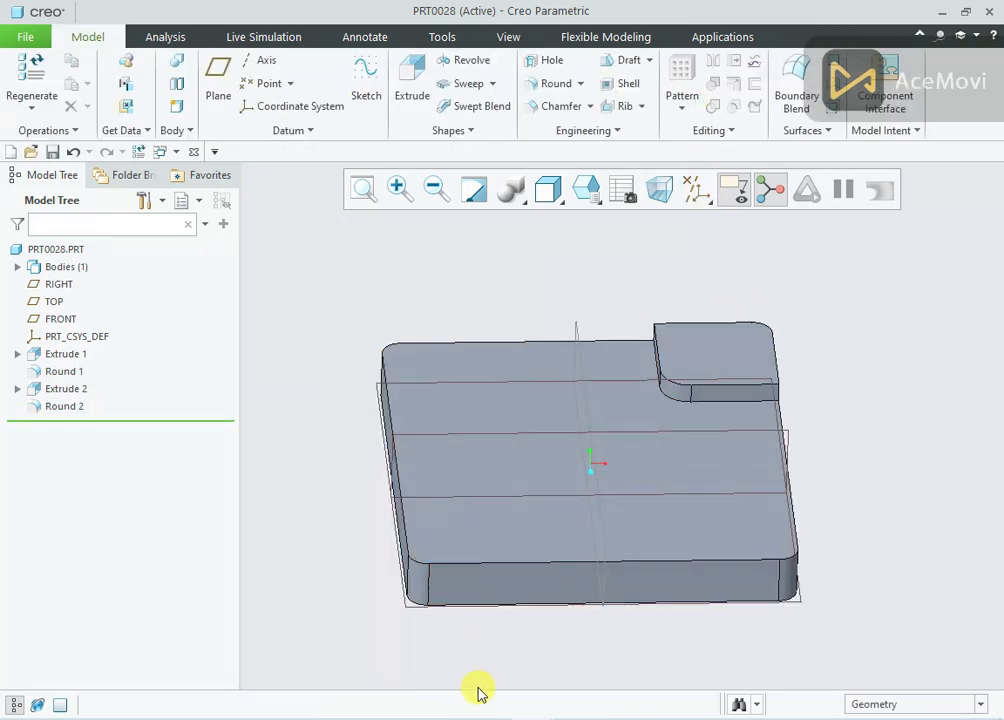
pyautogui.click(477, 716)
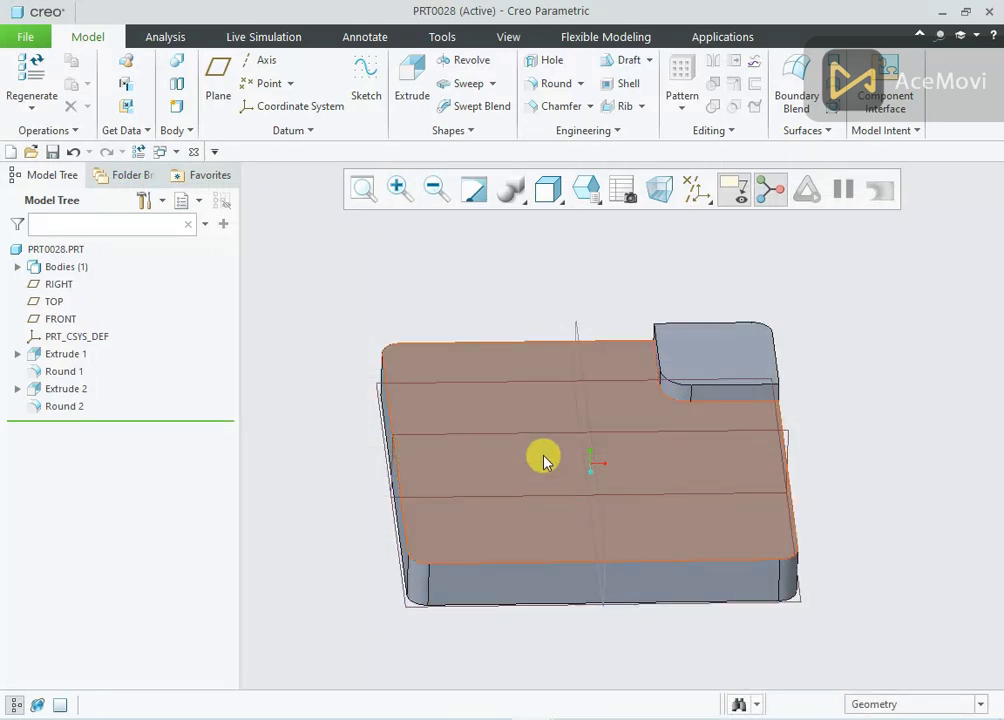
pyautogui.click(544, 461)
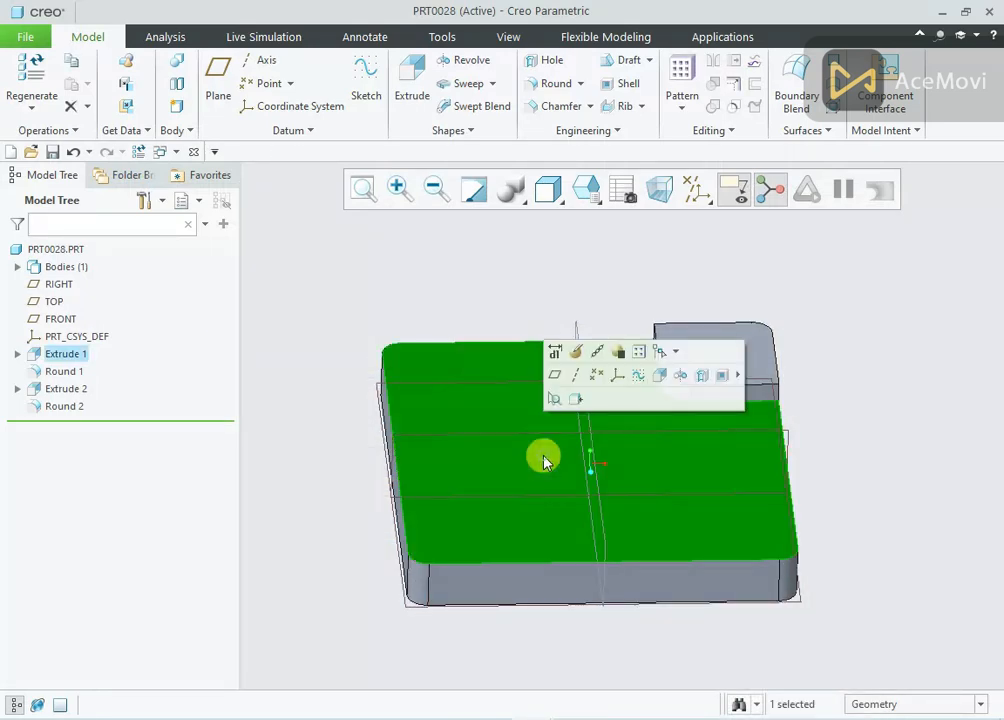
pyautogui.click(661, 376)
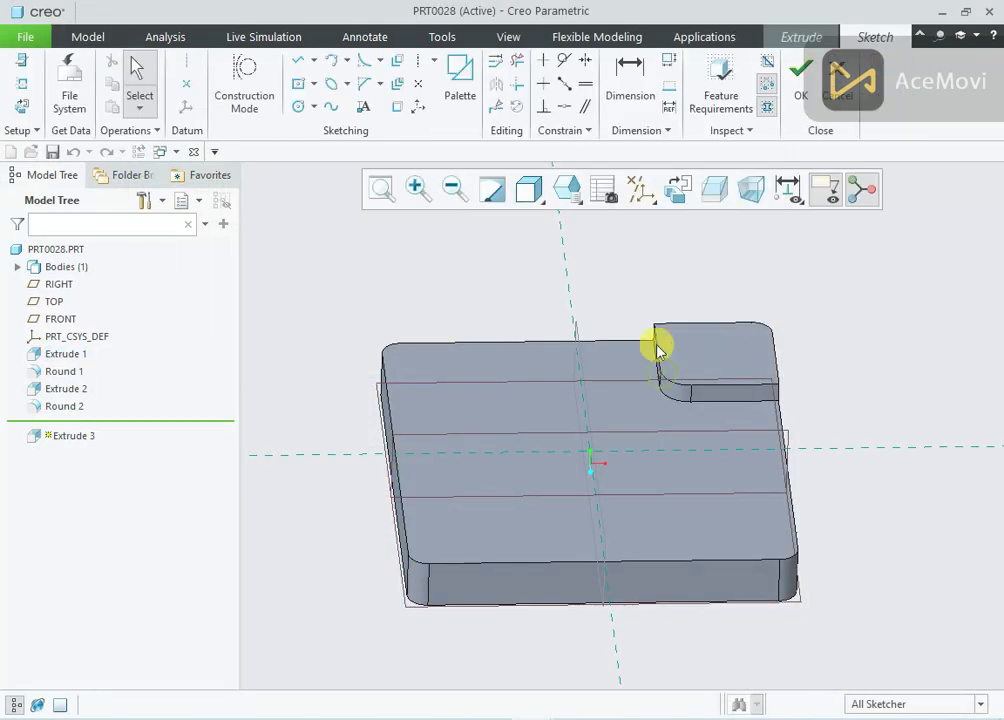
pyautogui.click(674, 198)
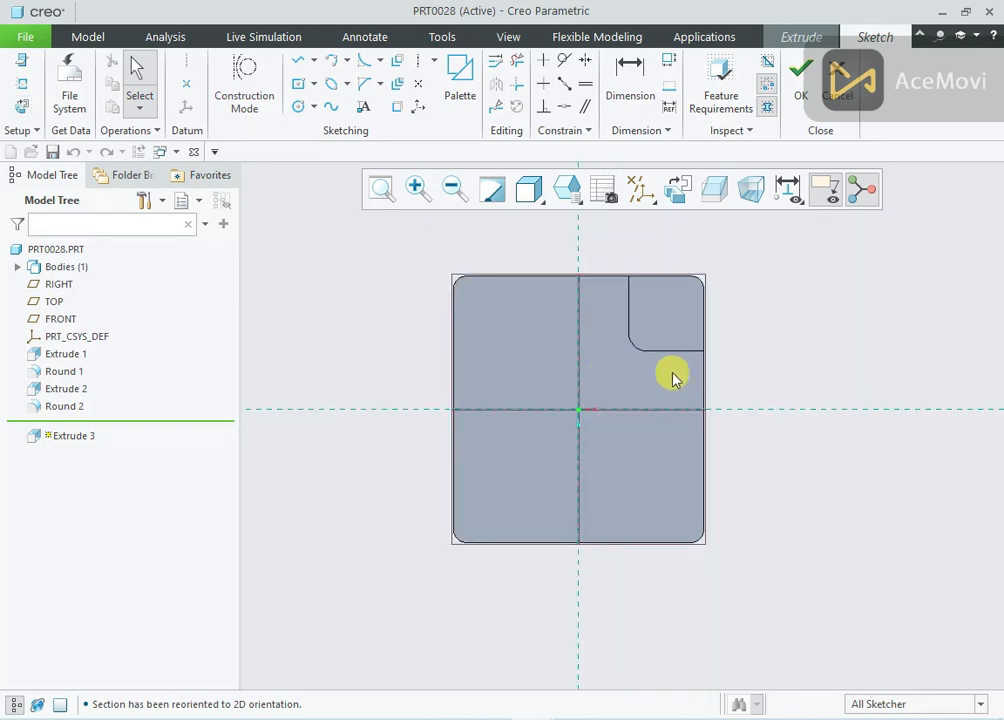
# Draw a vertical construction line about 200 mm long from the plate's upper edge and a horizontal one about 190 mm long from its right edge
pyautogui.rightClick(309, 278)
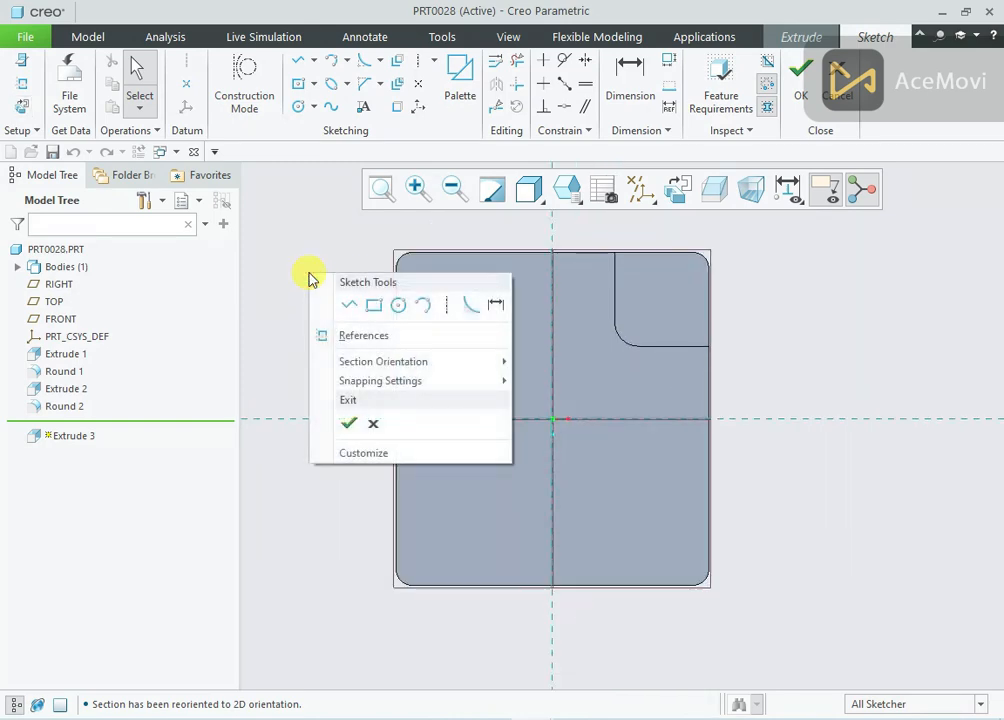
pyautogui.click(248, 76)
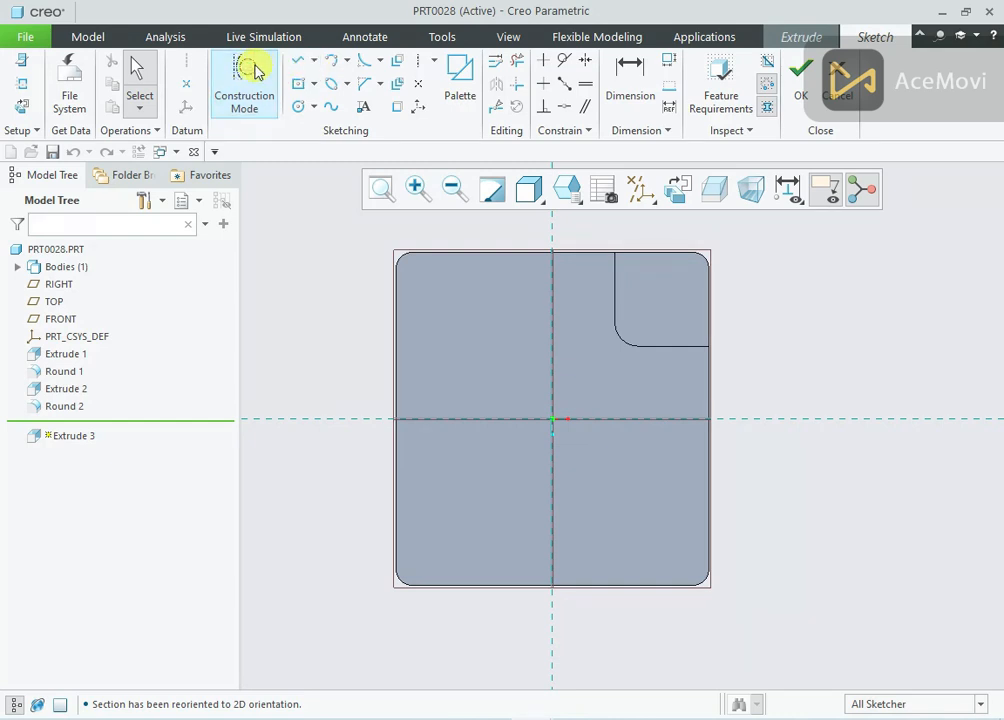
pyautogui.click(250, 70)
pyautogui.click(293, 64)
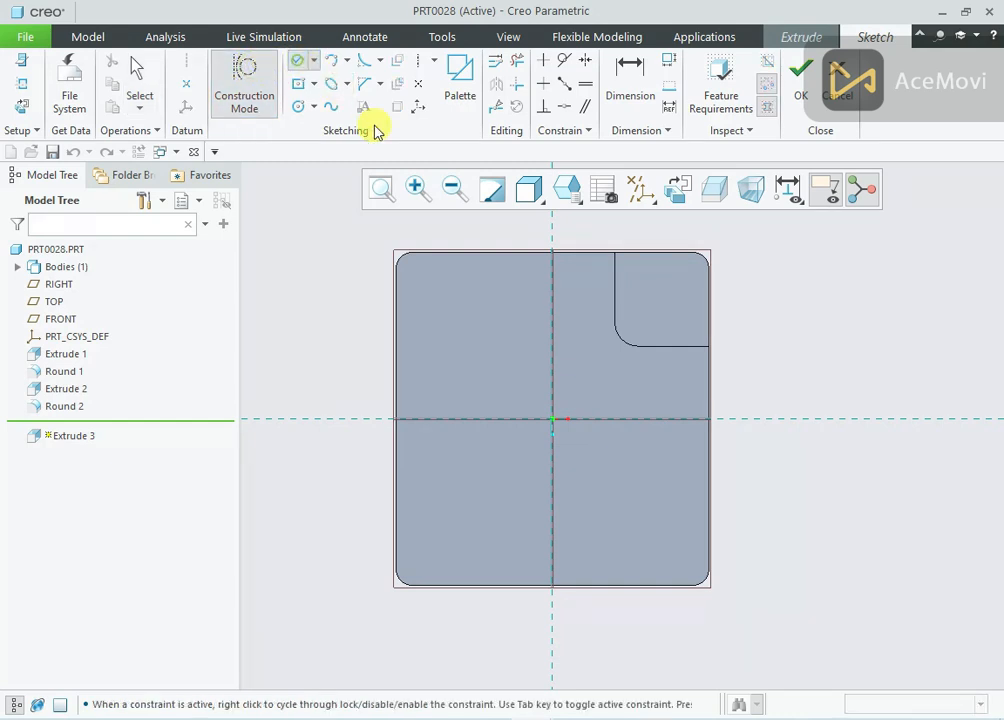
pyautogui.click(453, 253)
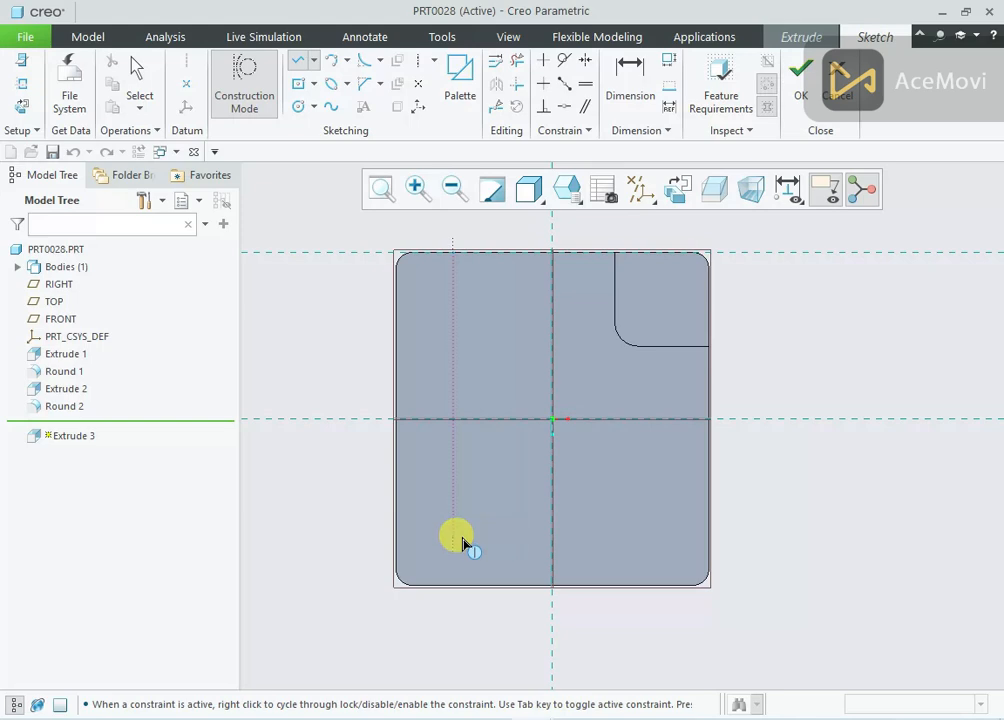
pyautogui.click(463, 571)
pyautogui.middleClick(477, 520)
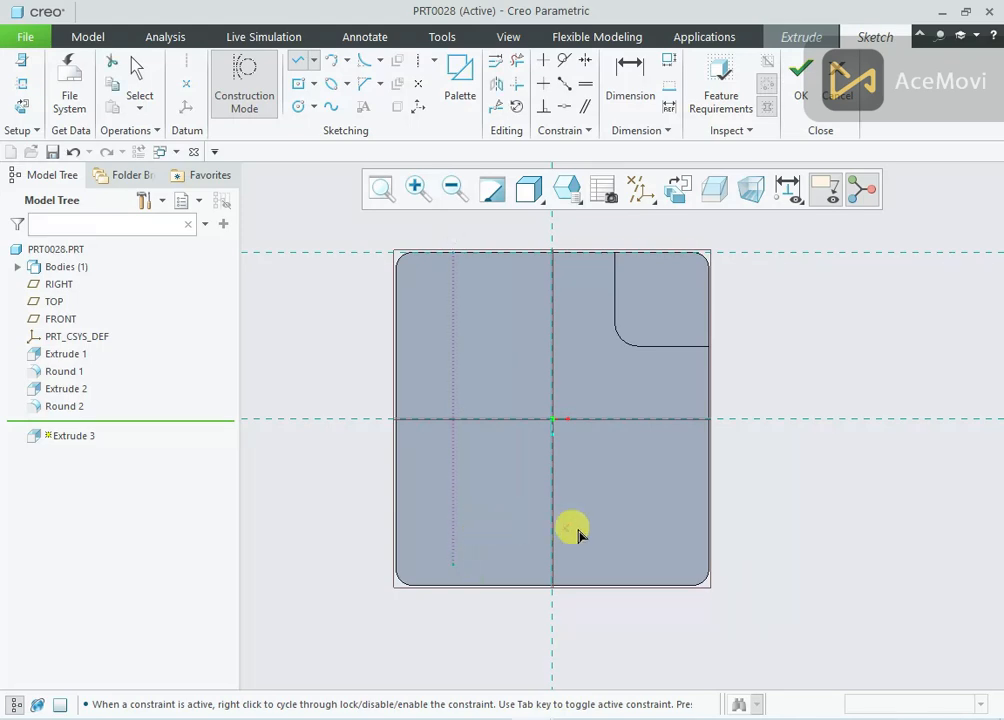
pyautogui.click(708, 537)
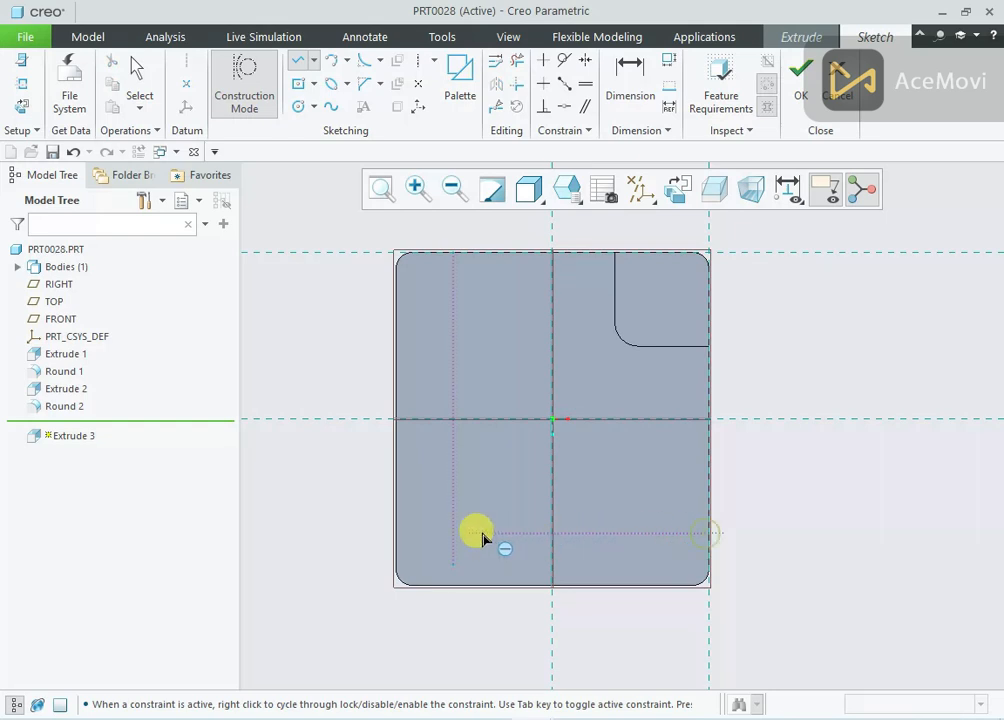
pyautogui.click(412, 536)
pyautogui.middleClick(426, 506)
pyautogui.middleClick(428, 504)
# Move the length dimensions of the two construction lines clear of the plate
pyautogui.moveTo(477, 372); pyautogui.dragTo(306, 372)
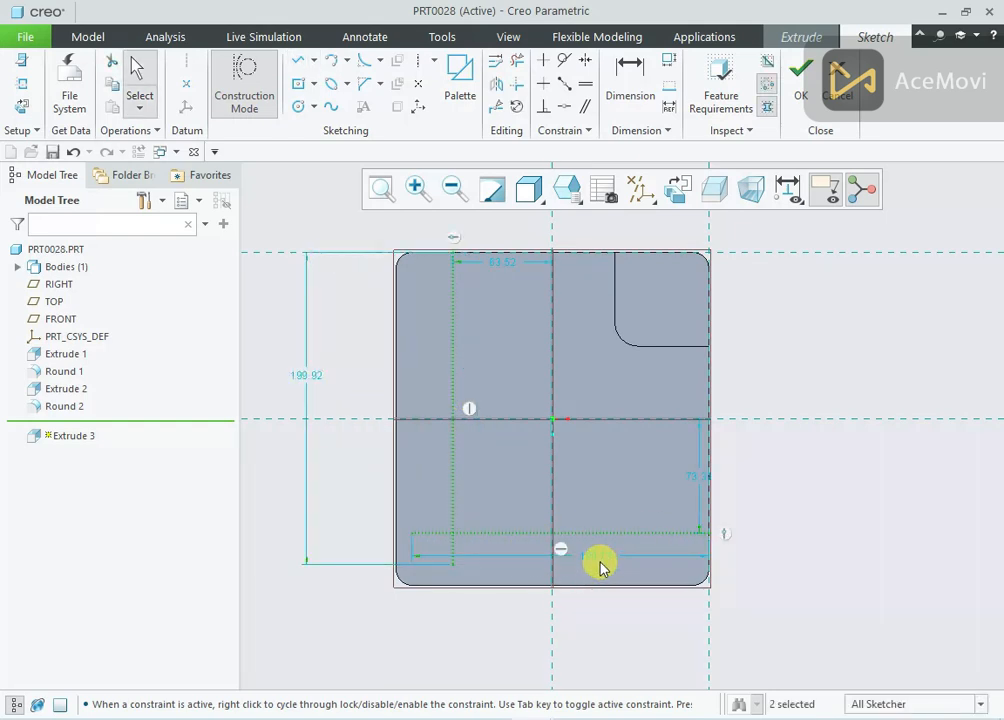
pyautogui.moveTo(600, 566); pyautogui.dragTo(594, 655)
pyautogui.rightClick(748, 367)
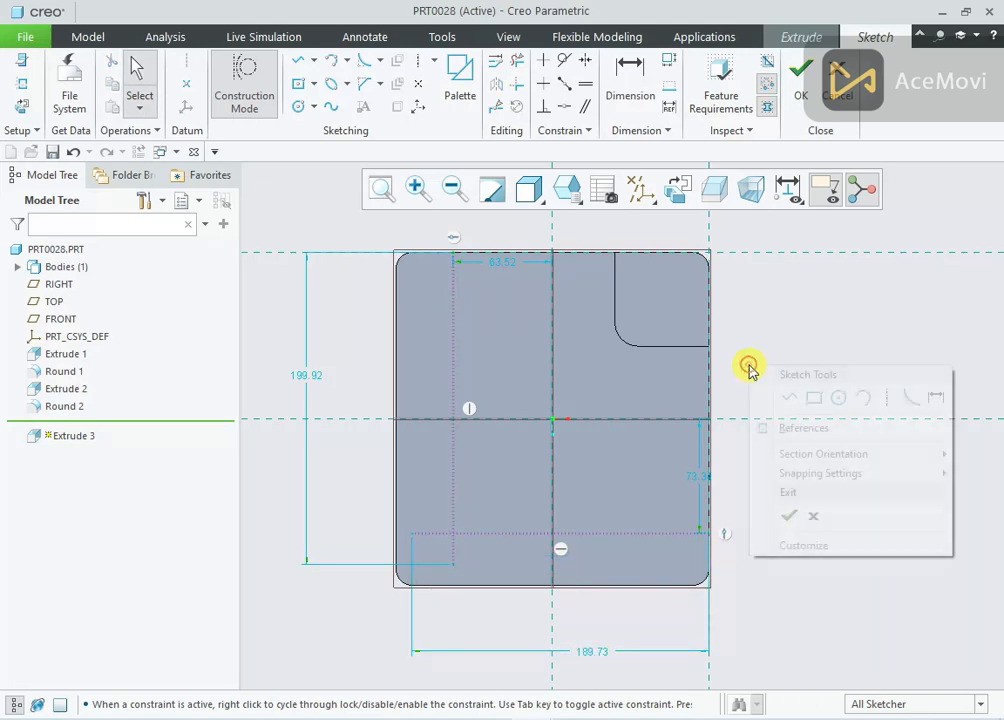
pyautogui.click(932, 393)
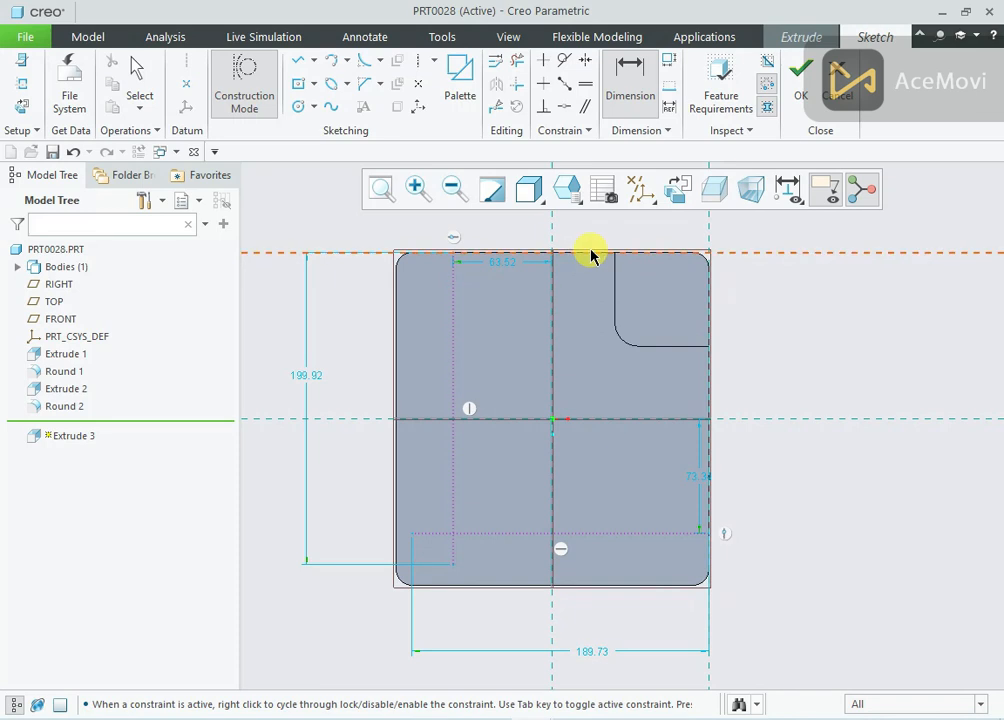
pyautogui.click(589, 253)
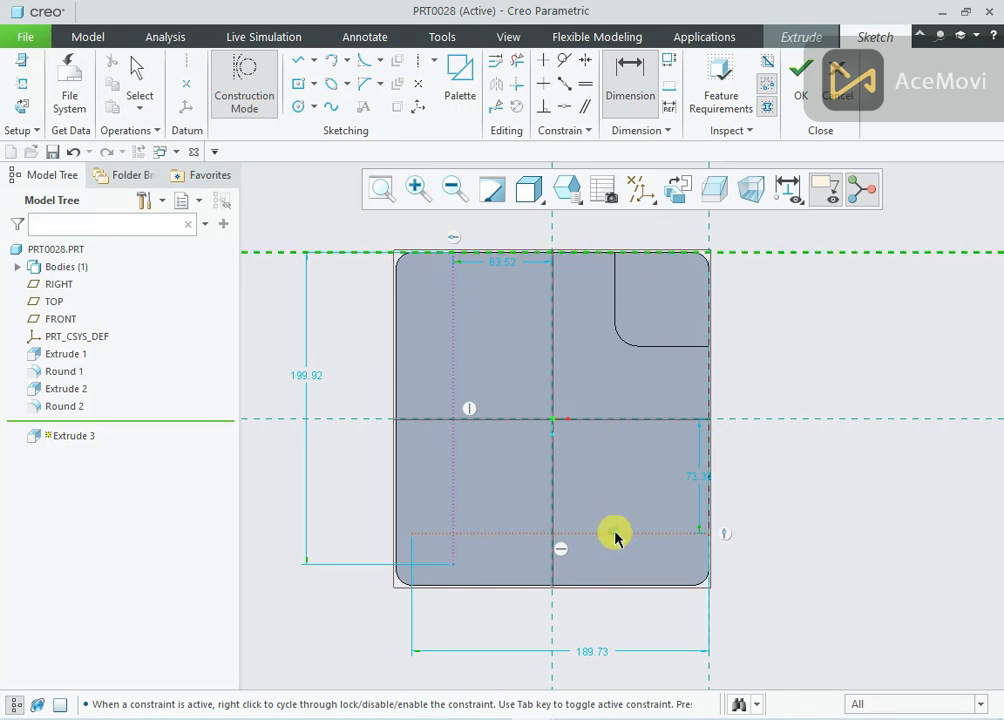
pyautogui.scroll(1, 759, 394)
pyautogui.middleClick(762, 395)
pyautogui.middleClick(769, 396)
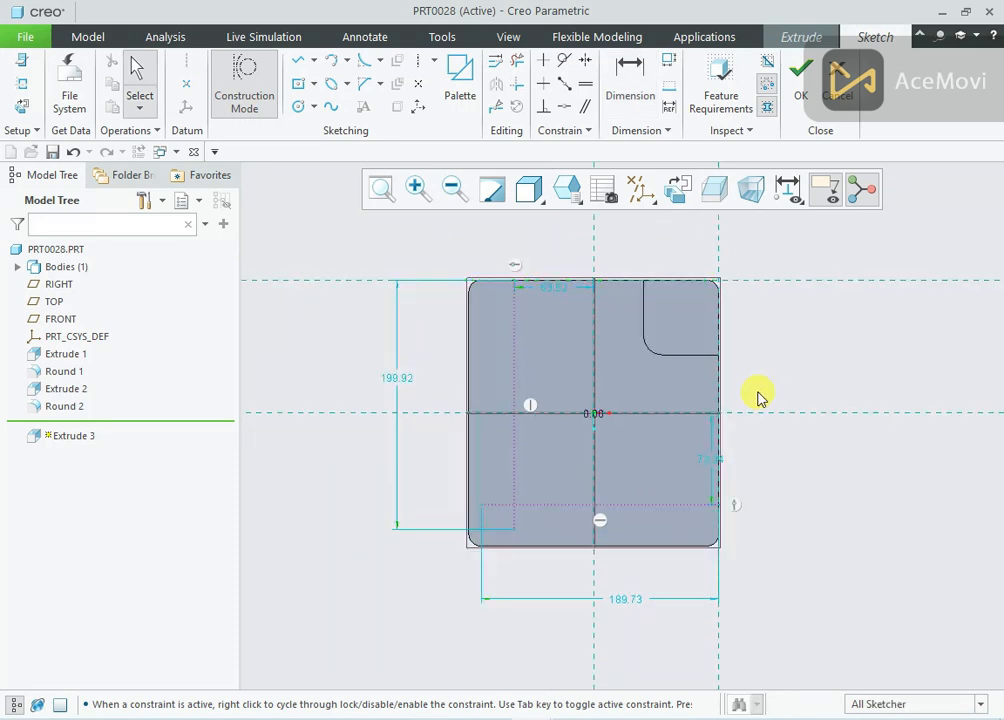
pyautogui.scroll(-1, 768, 372)
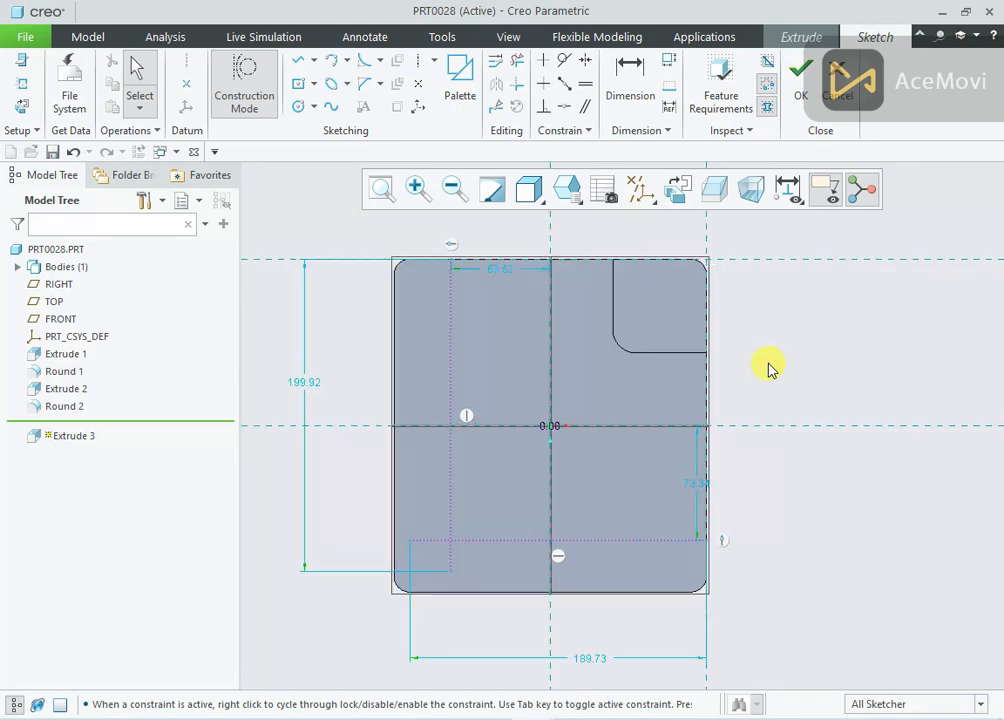
# Turn off construction mode and dimension the horizontal construction line 170 mm from the plate's upper edge
pyautogui.click(276, 118)
pyautogui.rightClick(741, 233)
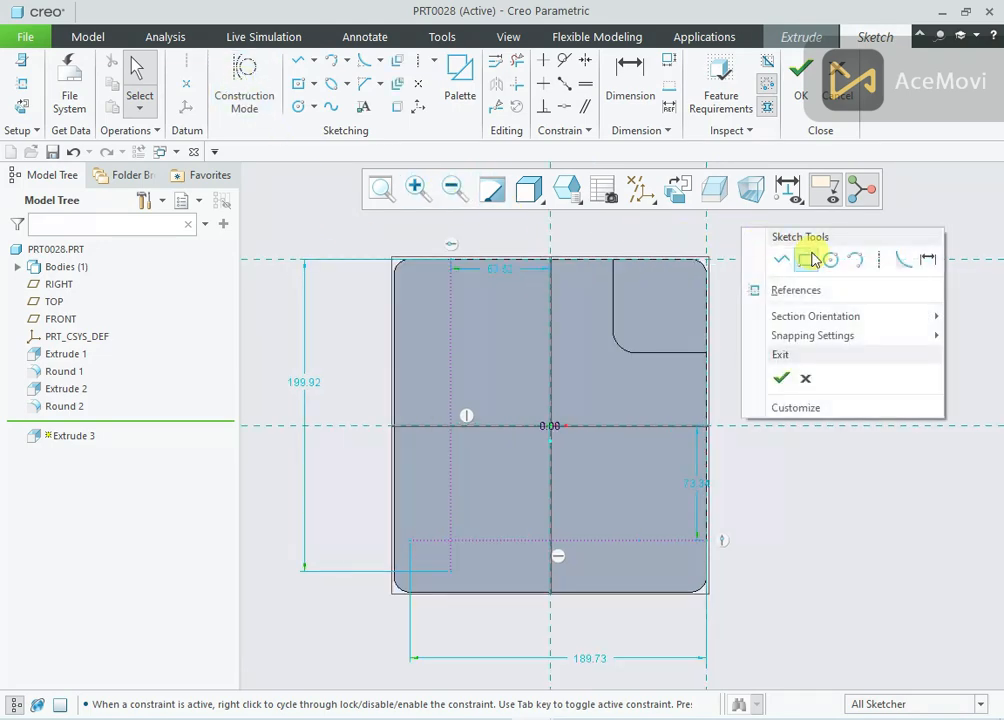
pyautogui.click(926, 260)
pyautogui.click(577, 262)
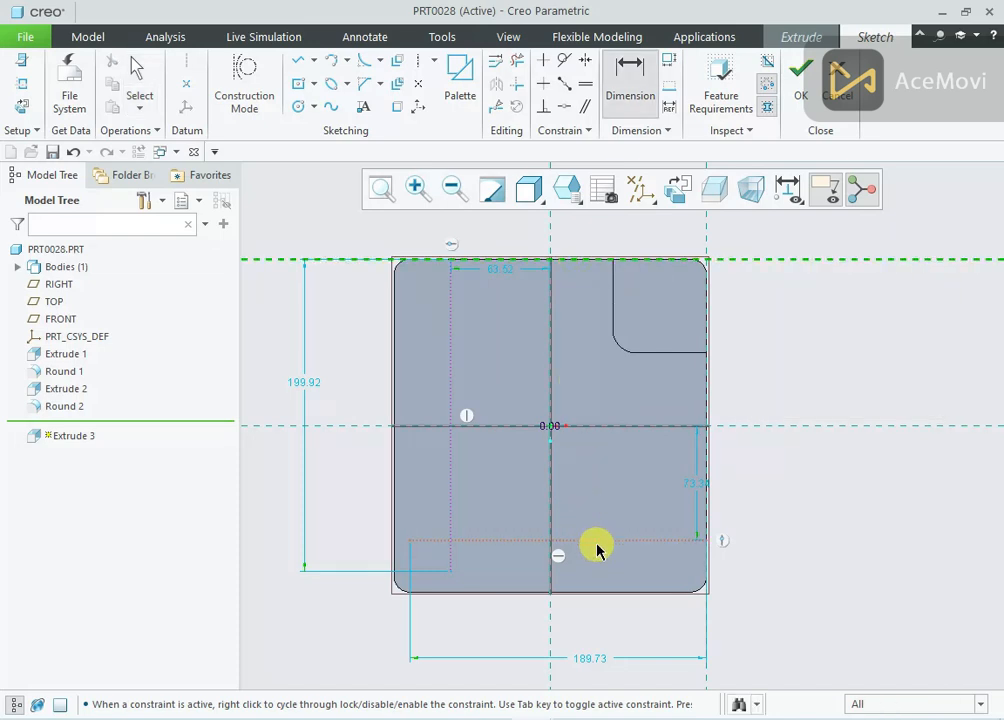
pyautogui.middleClick(756, 404)
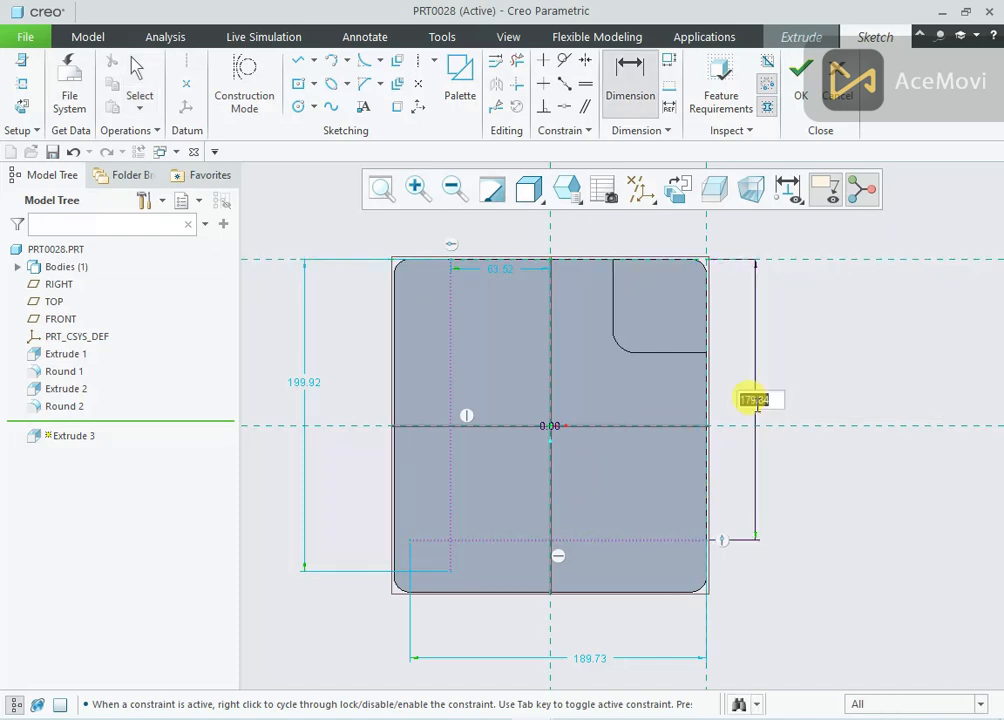
pyautogui.write('170')
pyautogui.press('Return')
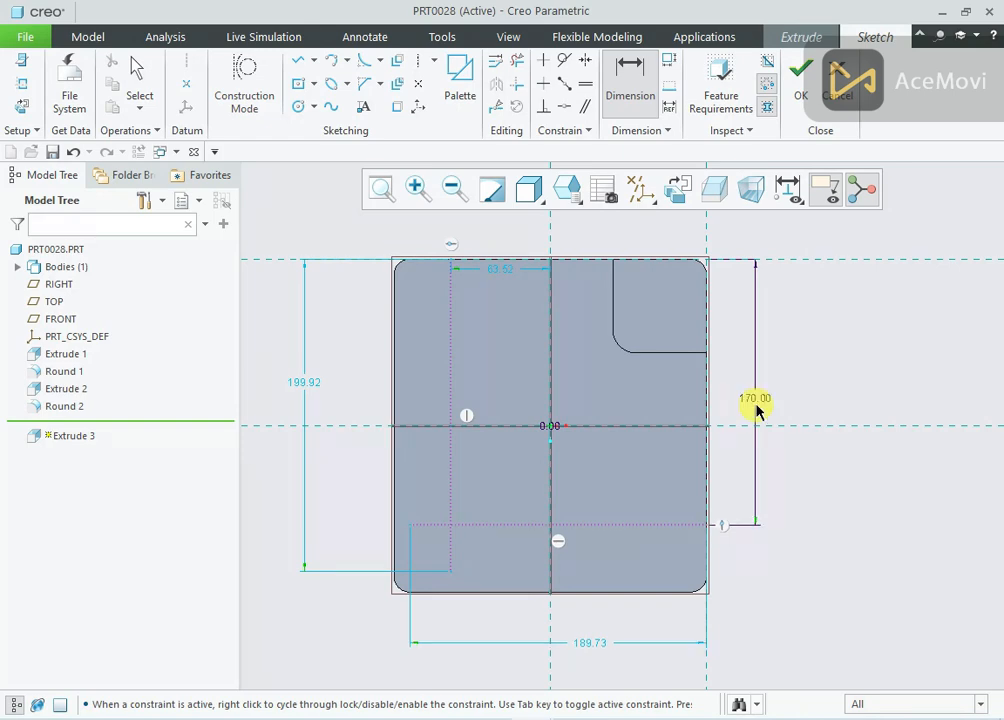
# Dimension the vertical construction line 170 mm from the plate's right edge
pyautogui.click(452, 313)
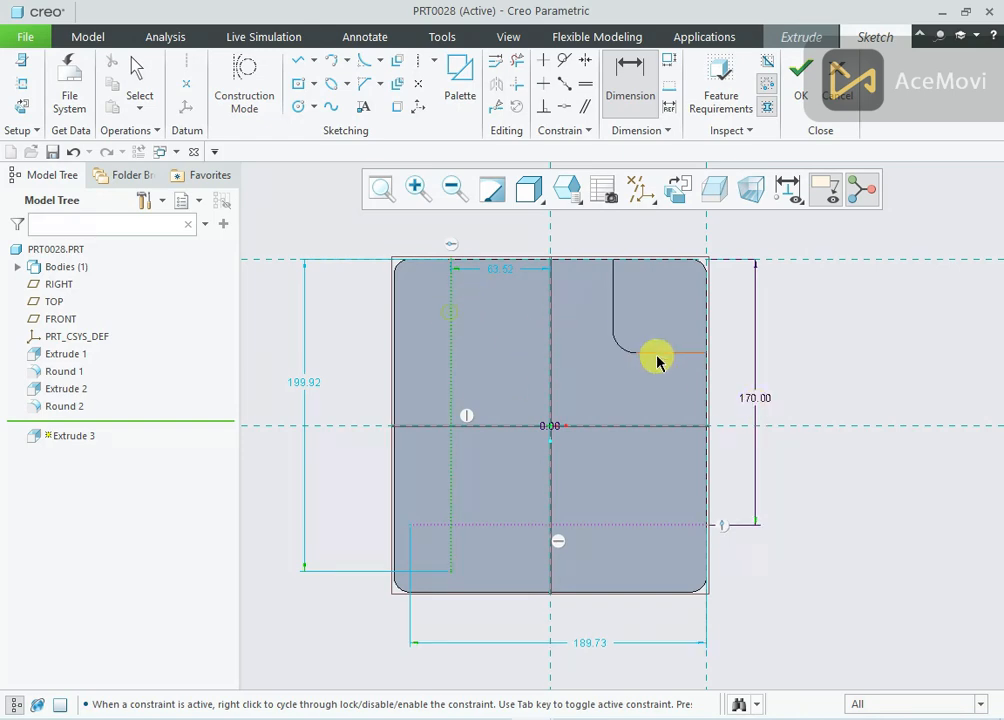
pyautogui.click(705, 378)
pyautogui.middleClick(581, 240)
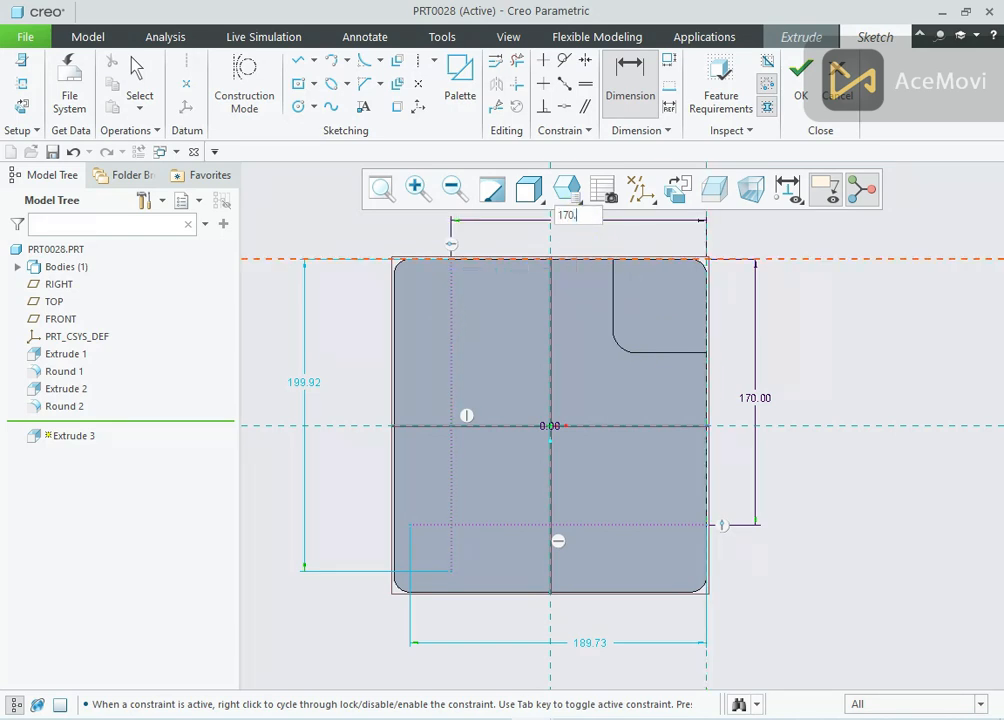
pyautogui.press('Return')
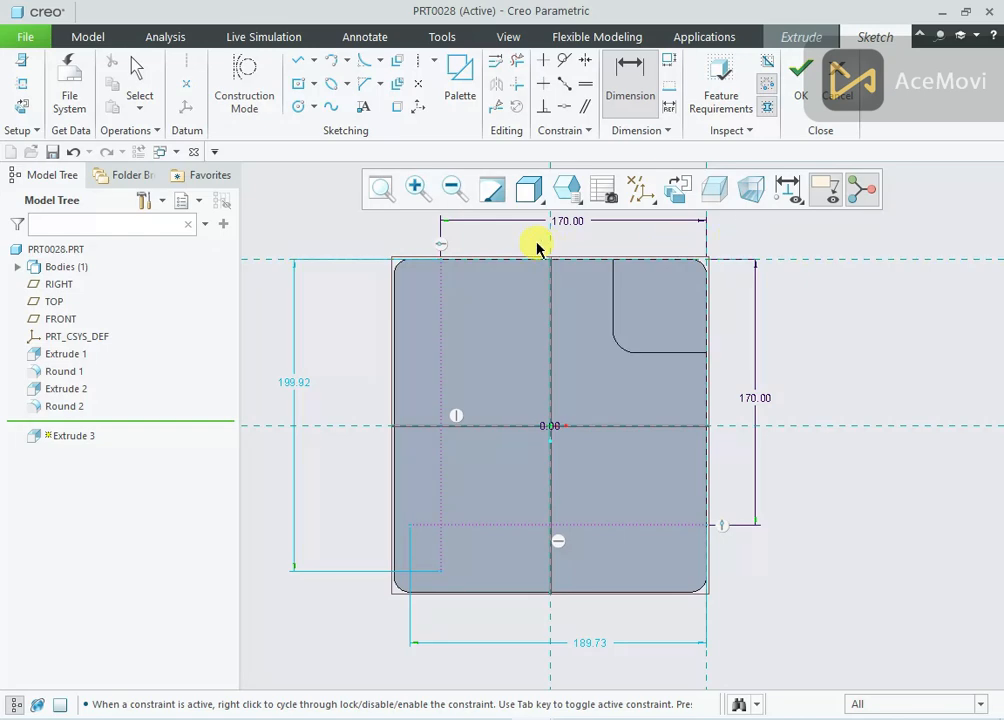
# Draw a solid line down the vertical construction line from the plate's upper edge and set its length to 80 mm
pyautogui.rightClick(338, 233)
pyautogui.click(378, 262)
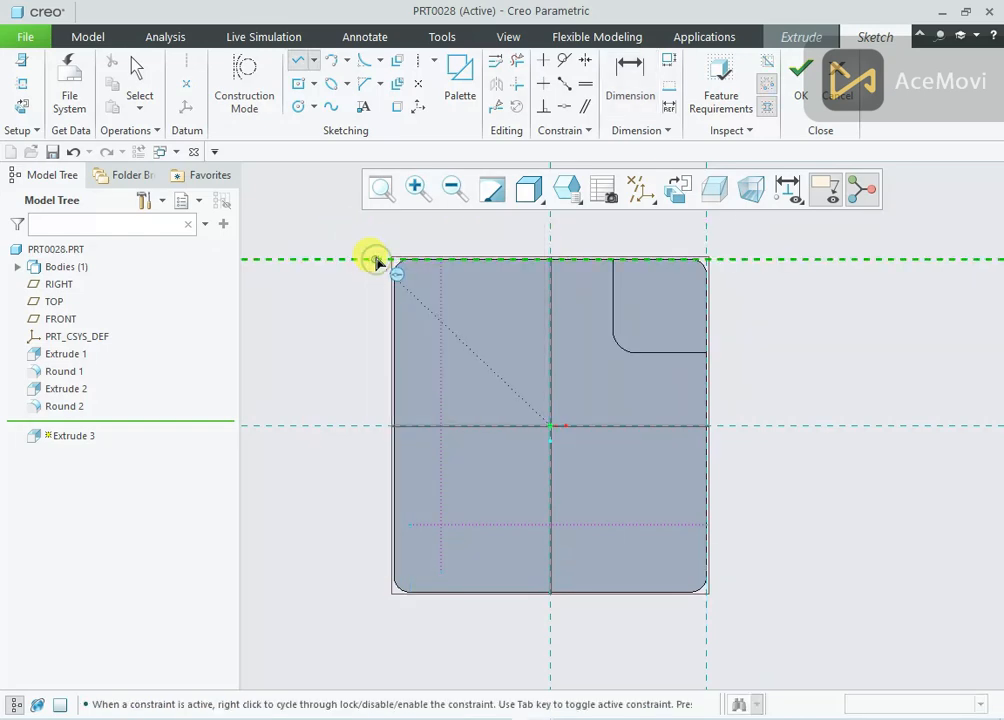
pyautogui.click(442, 263)
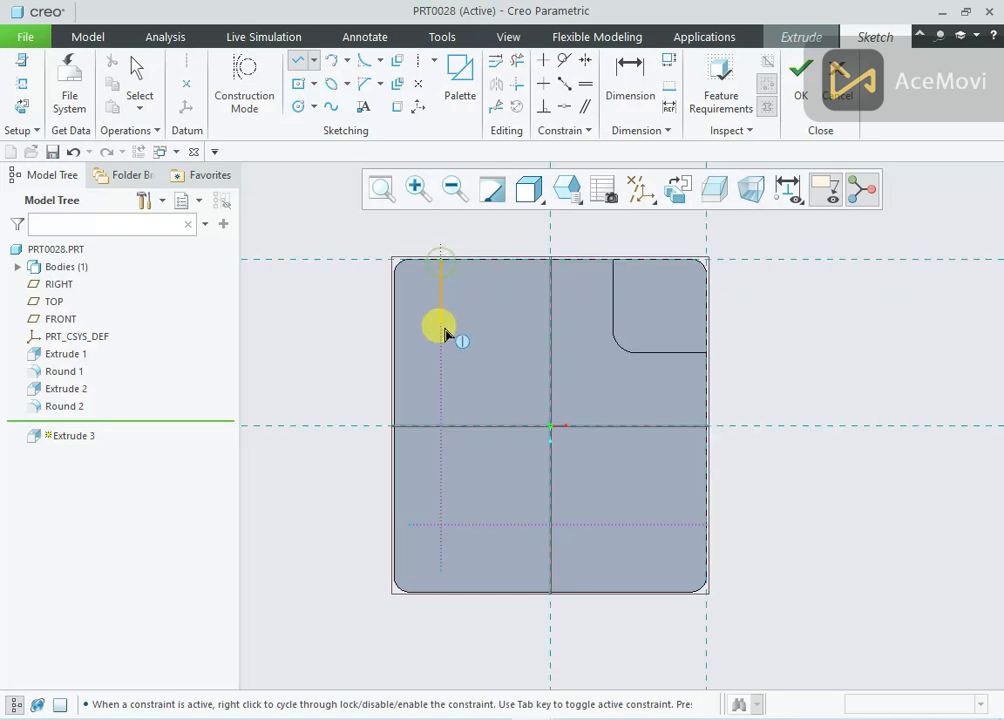
pyautogui.click(445, 386)
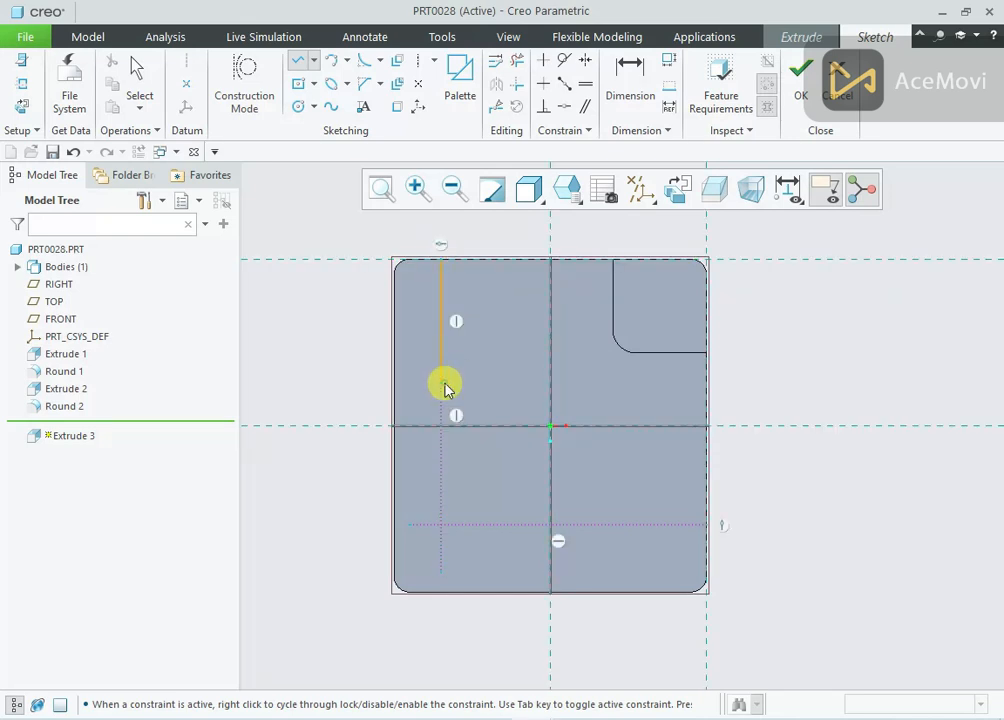
pyautogui.middleClick(474, 338)
pyautogui.moveTo(459, 313); pyautogui.dragTo(361, 309)
pyautogui.doubleClick(362, 309)
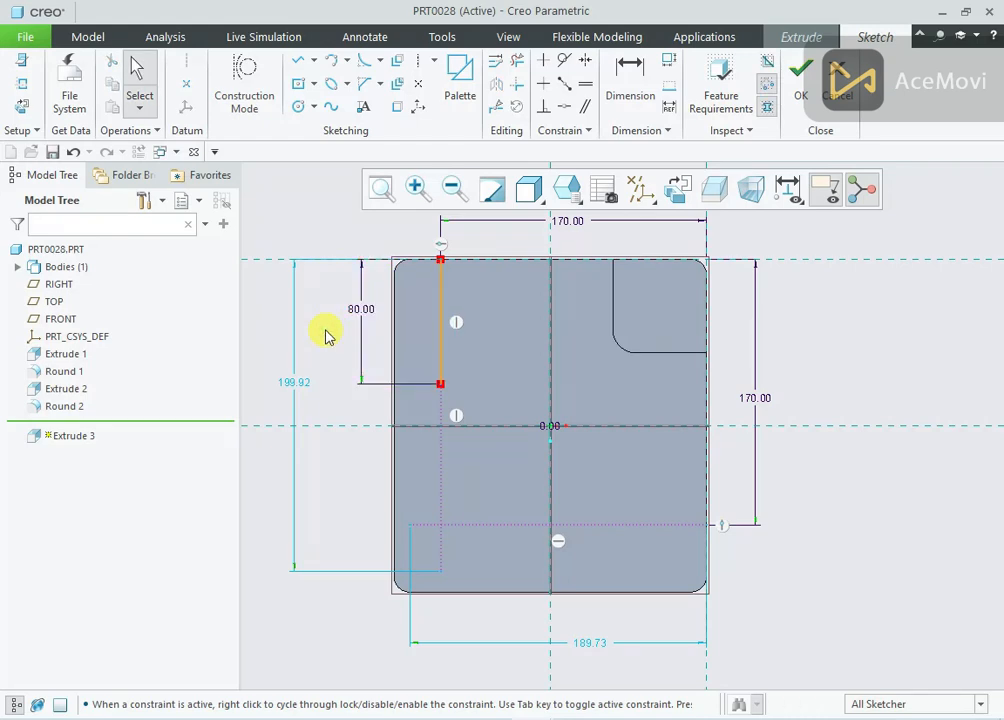
# Draw a solid line of equal length along the horizontal construction line, starting at the plate's right edge
pyautogui.rightClick(330, 336)
pyautogui.click(367, 369)
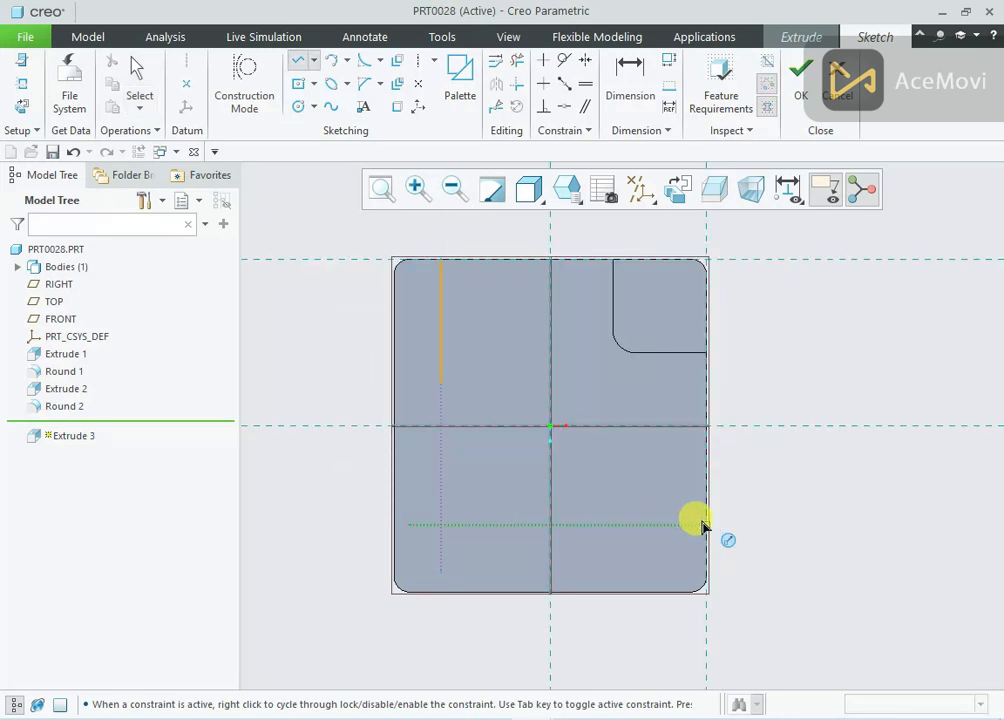
pyautogui.click(706, 524)
pyautogui.click(585, 524)
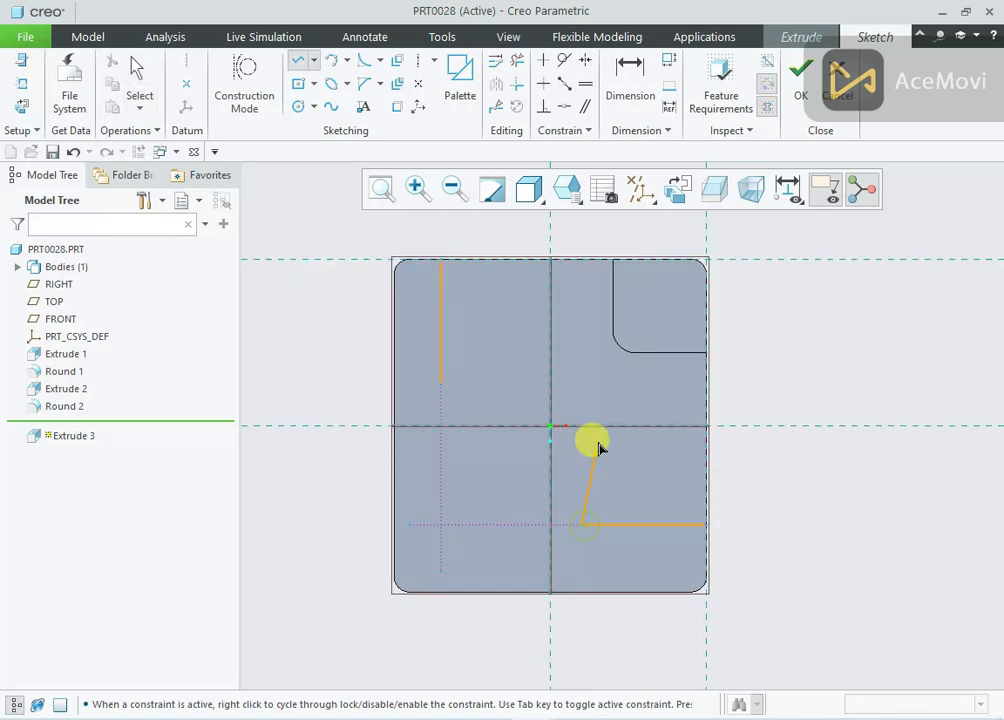
pyautogui.middleClick(600, 448)
pyautogui.click(545, 355)
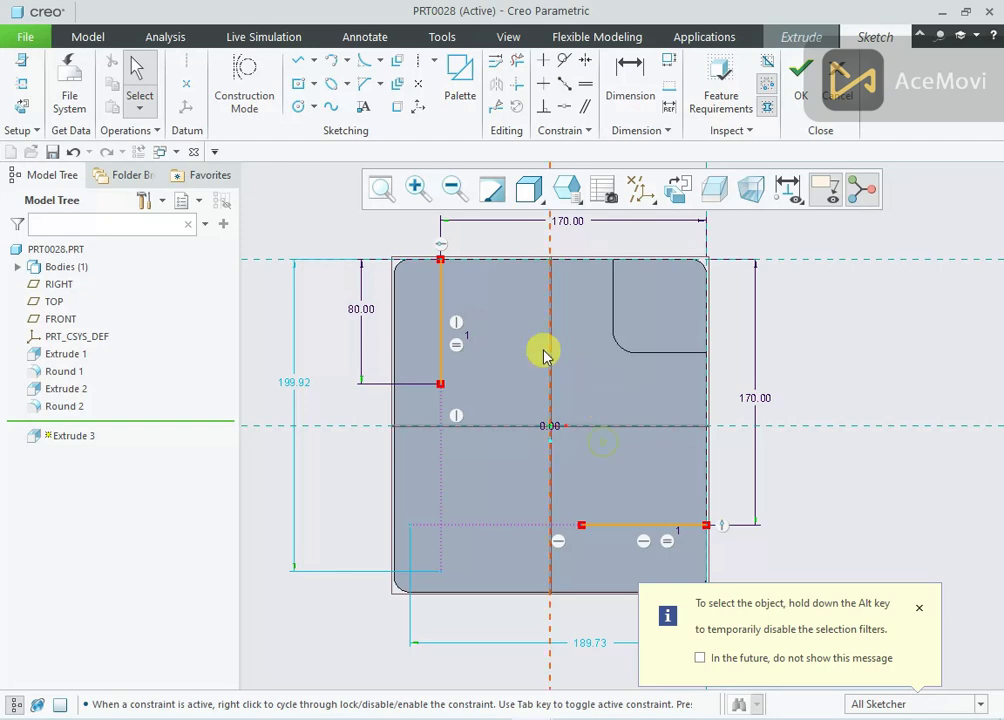
# Connect the free ends of the two solid lines with an arc curving toward the corner pad and set its radius to 90 mm
pyautogui.rightClick(313, 228)
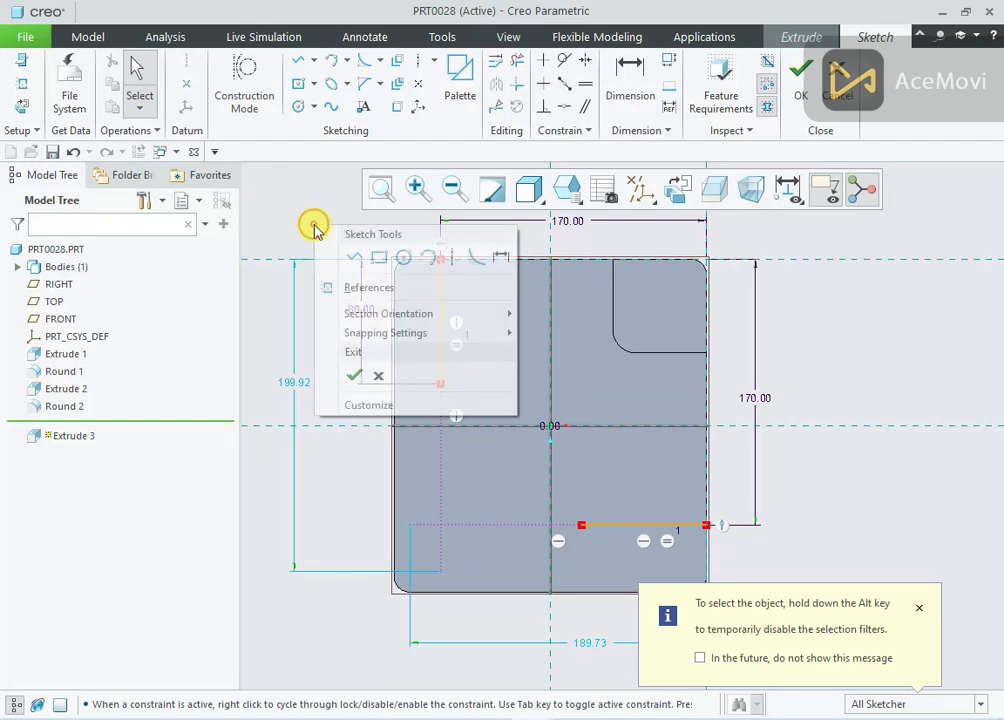
pyautogui.click(428, 259)
pyautogui.click(441, 383)
pyautogui.click(578, 526)
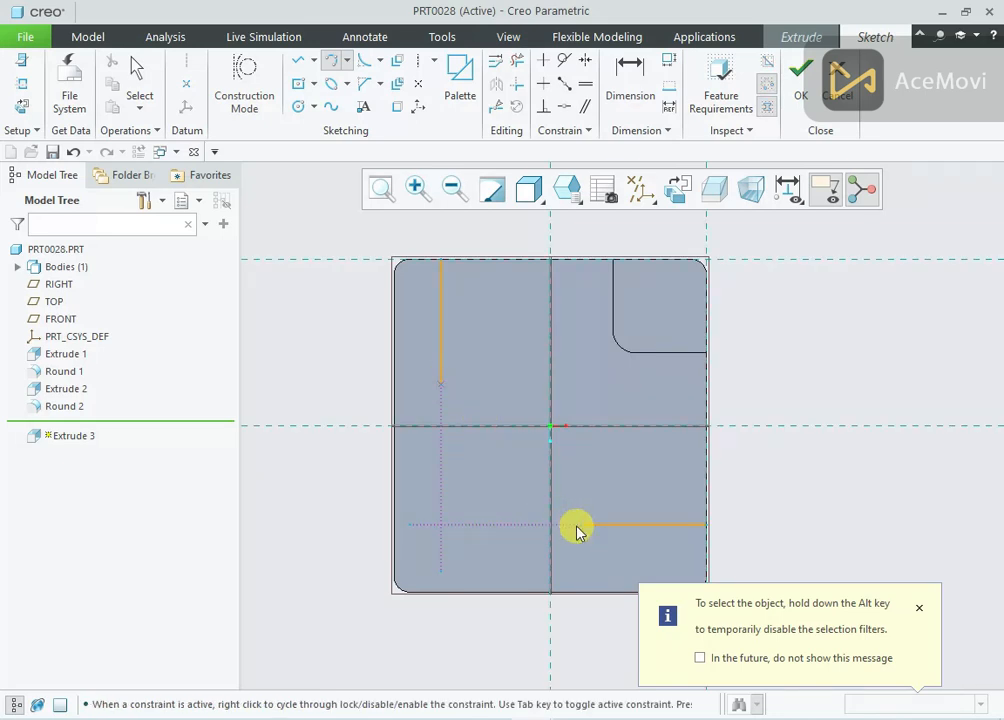
pyautogui.click(594, 382)
pyautogui.middleClick(594, 382)
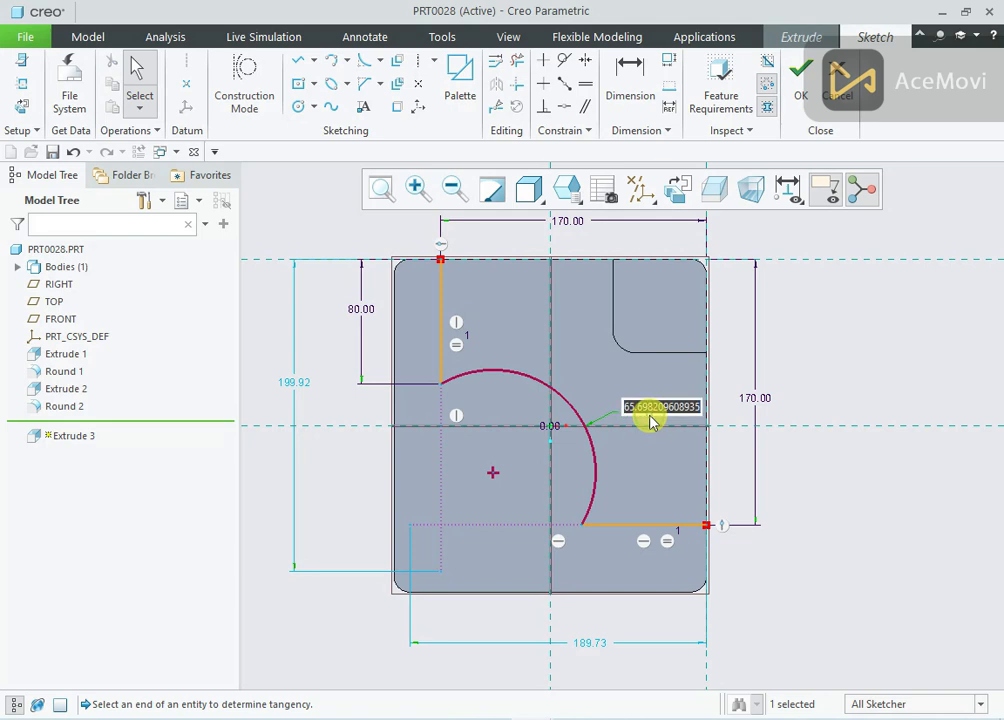
pyautogui.write('80')
pyautogui.press('Return')
pyautogui.click(610, 410)
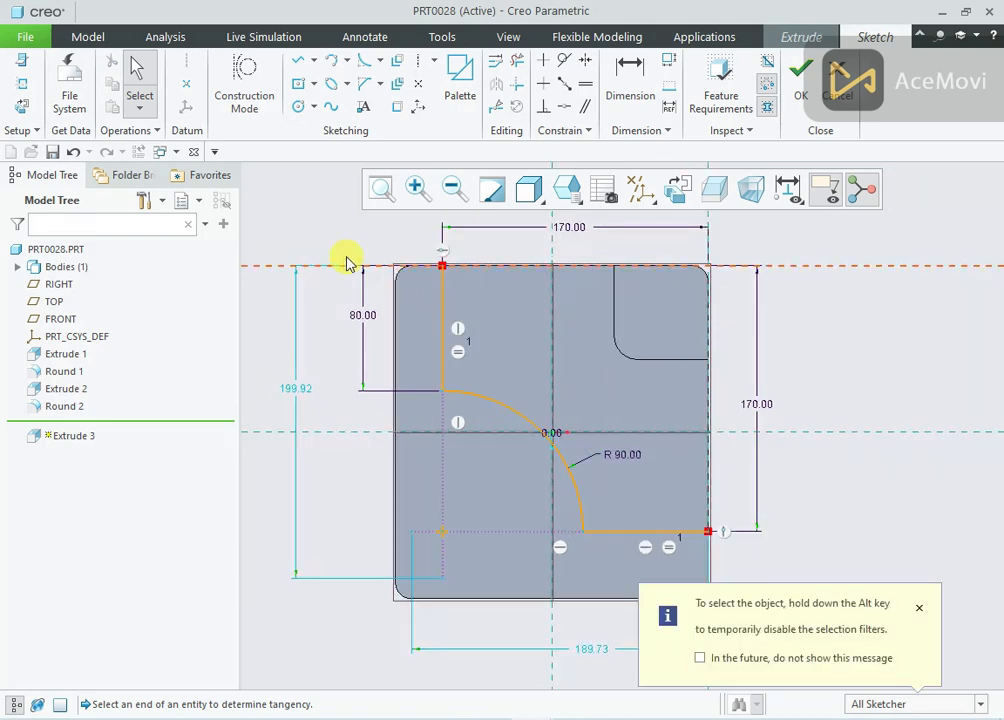
# Offset the line-arc-line profile as a loop by 15 mm toward the corner pad
pyautogui.click(398, 66)
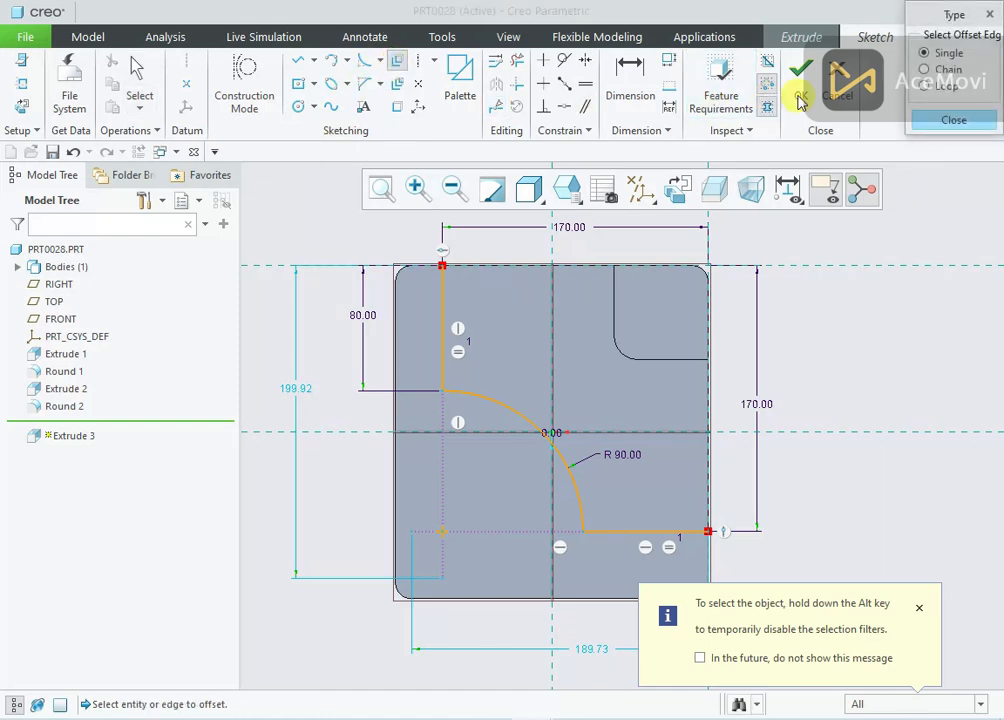
pyautogui.click(925, 86)
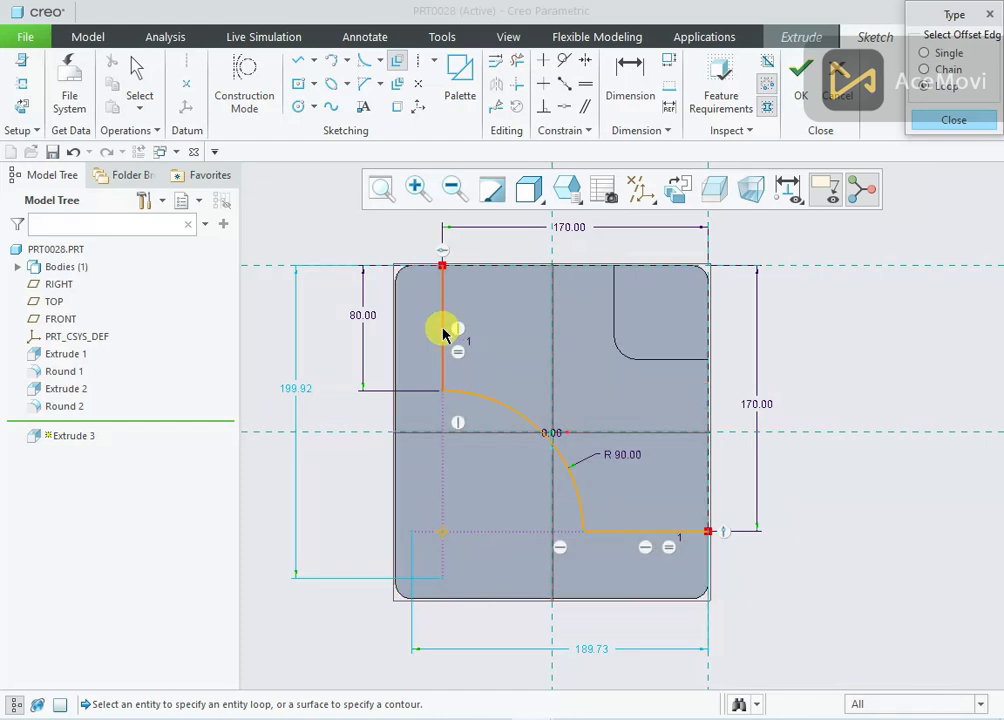
pyautogui.click(445, 335)
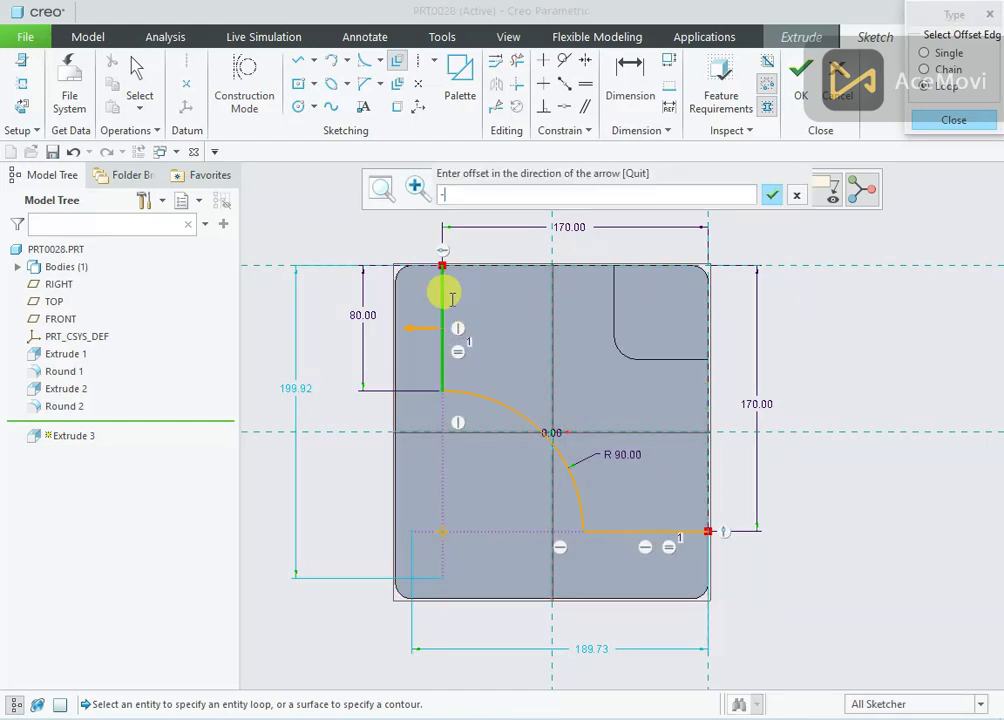
pyautogui.press('Return')
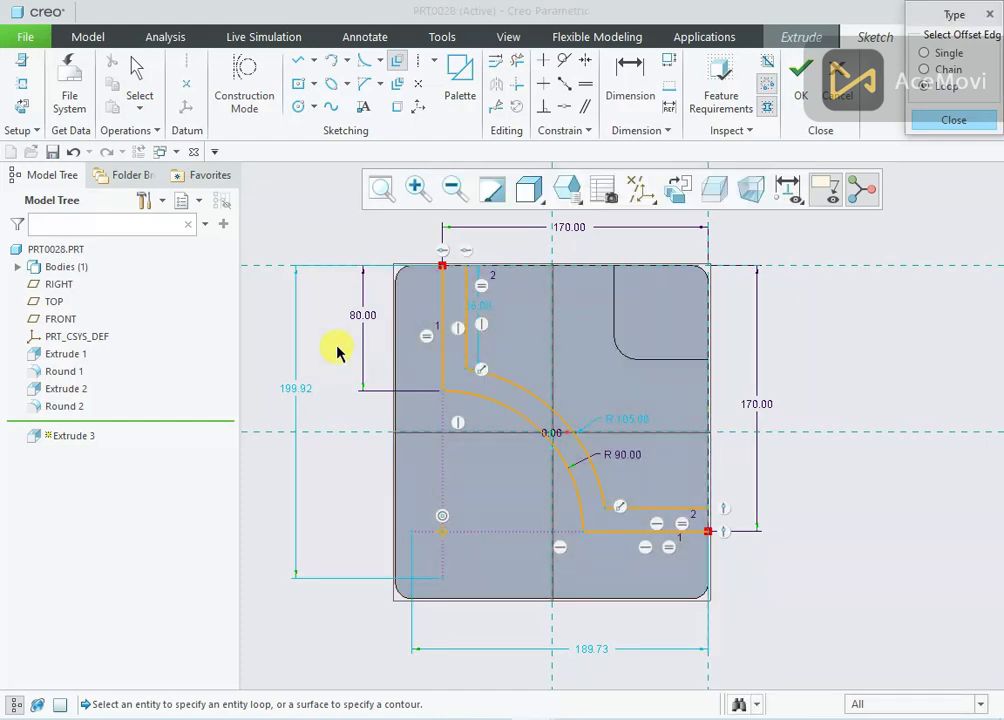
# Close the wall profile with short lines across both open ends at the plate's upper and right edges
pyautogui.rightClick(318, 243)
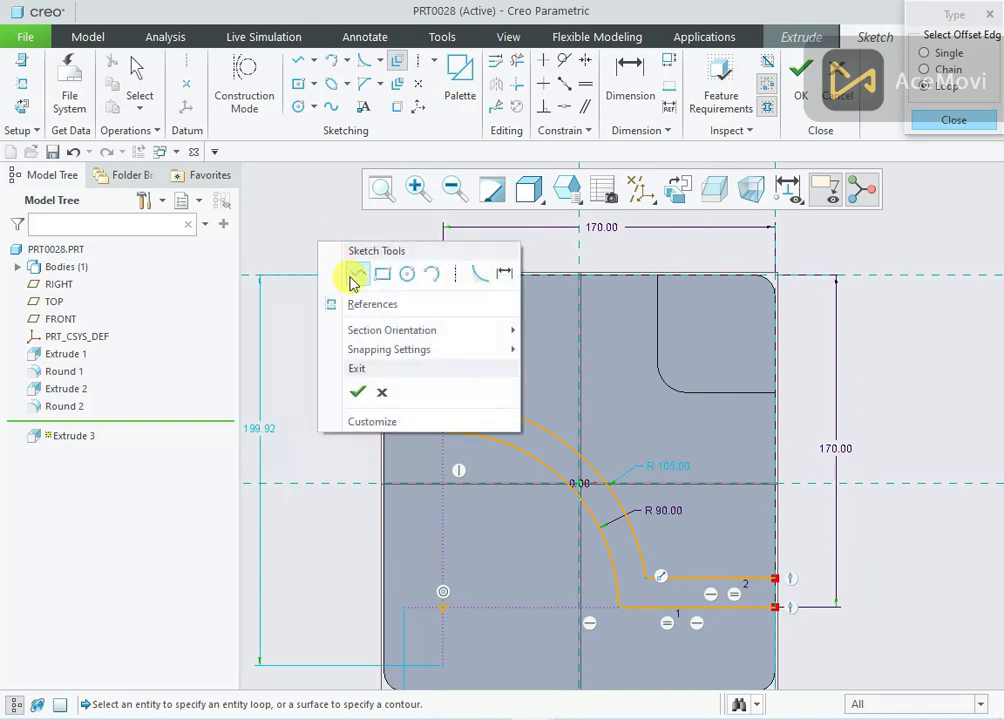
pyautogui.click(354, 273)
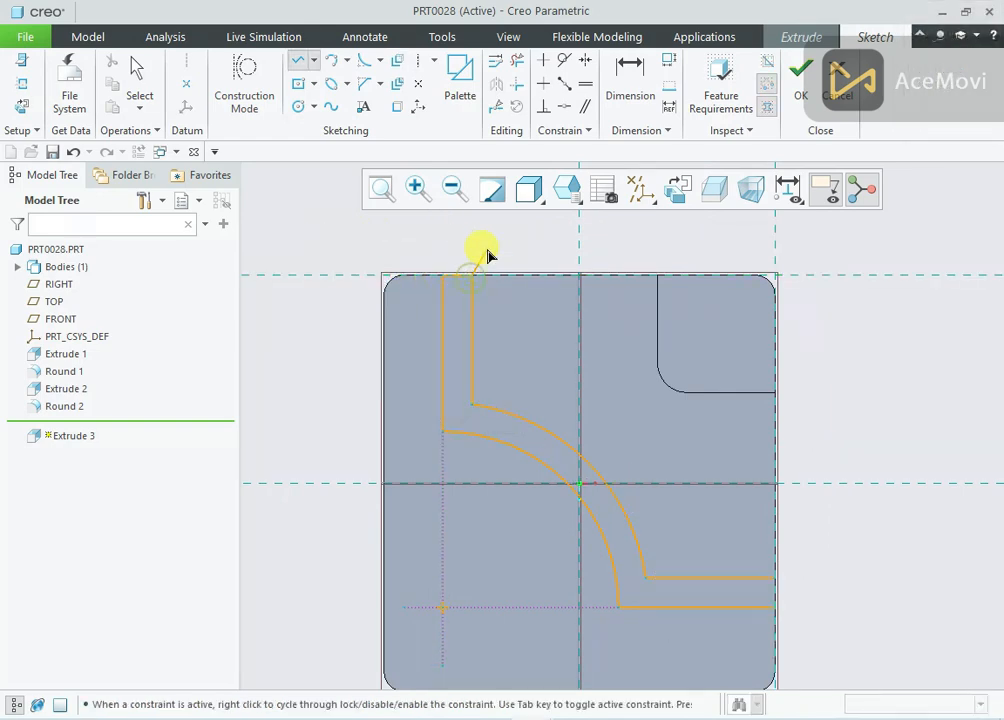
pyautogui.click(774, 578)
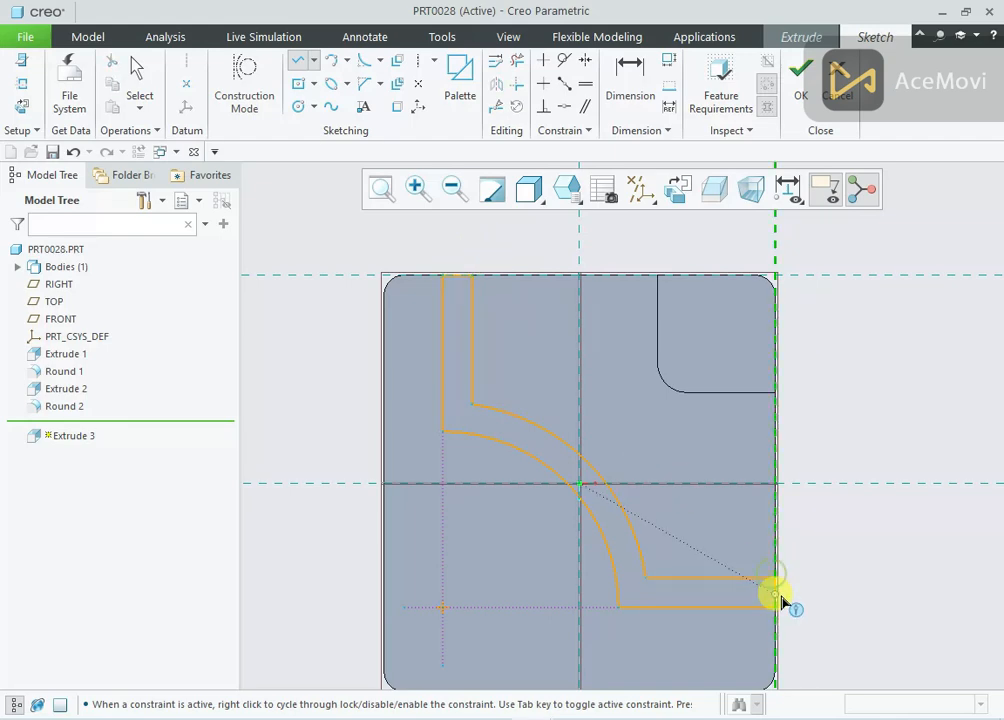
pyautogui.click(776, 606)
pyautogui.middleClick(835, 530)
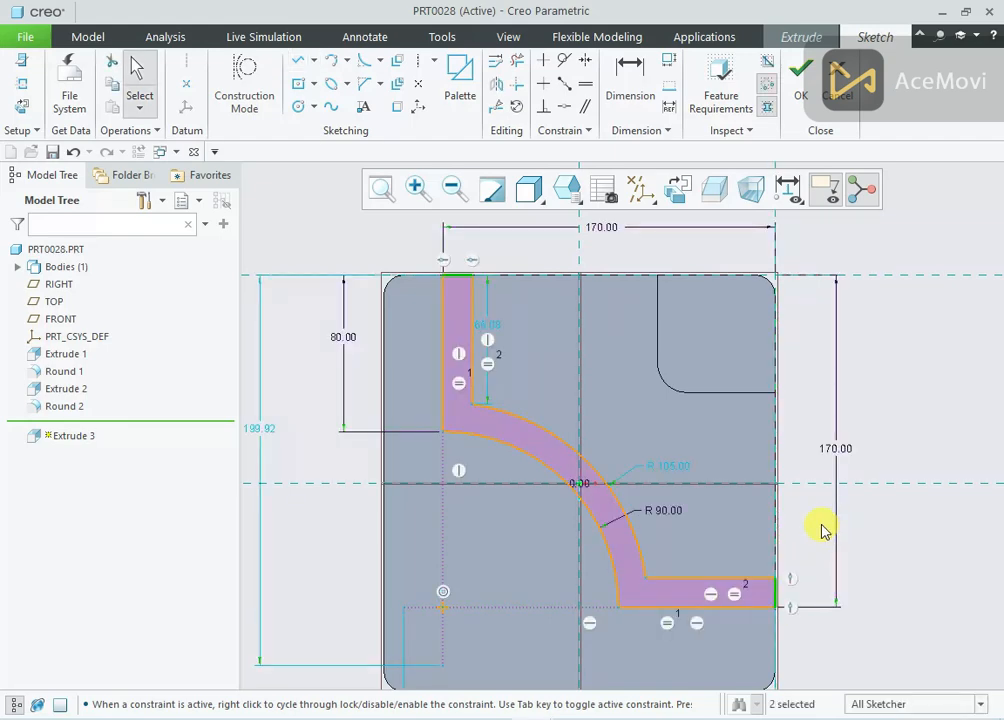
# Check the wall height in the reference drawing and extrude the closed wall profile upward by 70 mm
pyautogui.moveTo(821, 530)
pyautogui.mouseDown(button='middle')
pyautogui.moveTo(825, 458)
pyautogui.moveTo(821, 507)
pyautogui.mouseUp(button='middle')
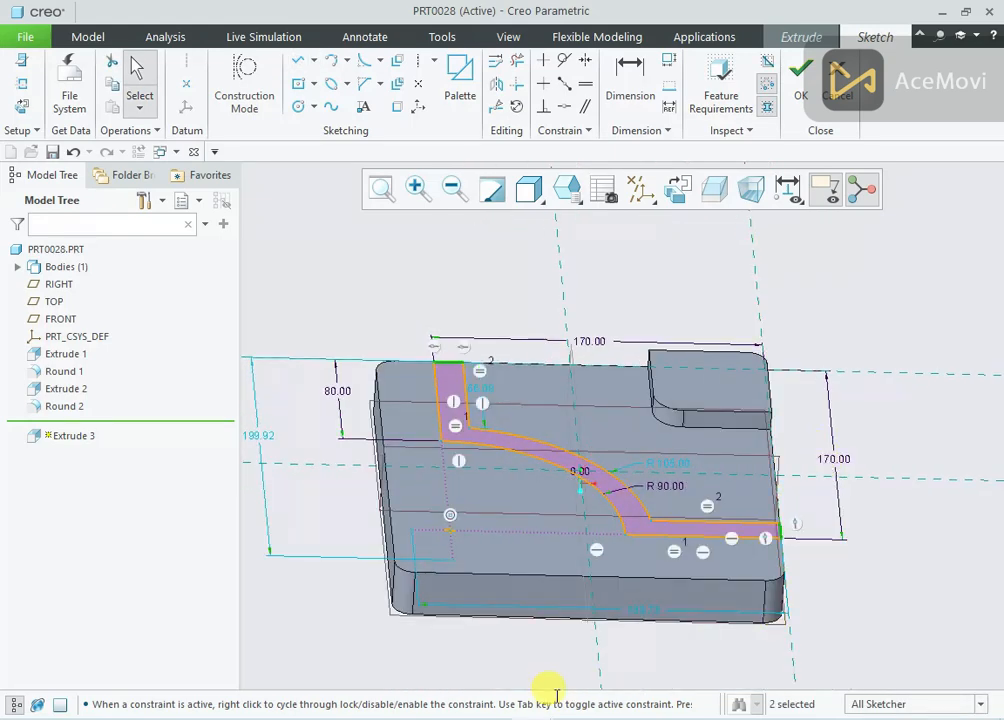
pyautogui.hotkey('alt', 'Tab')
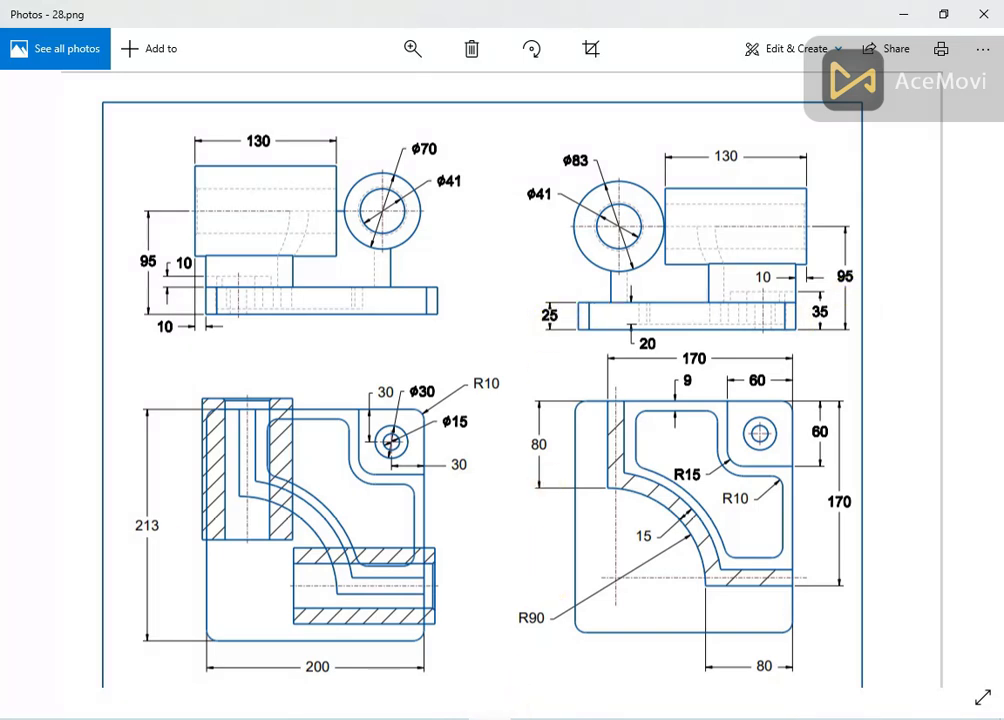
pyautogui.hotkey('alt', 'Tab')
pyautogui.click(801, 82)
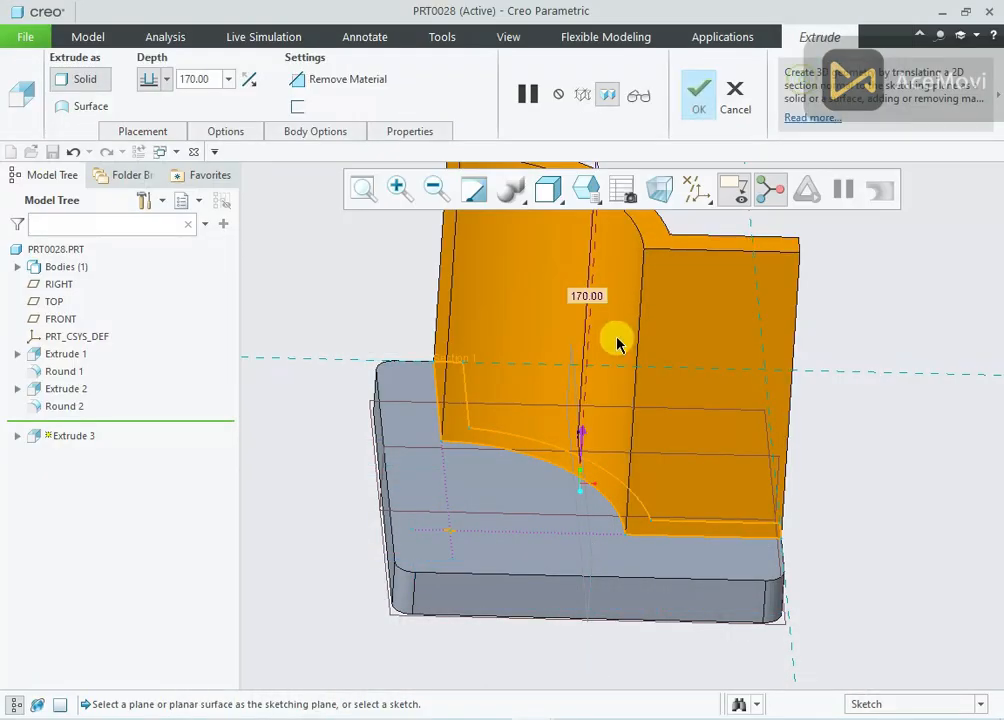
pyautogui.scroll(2, 615, 343)
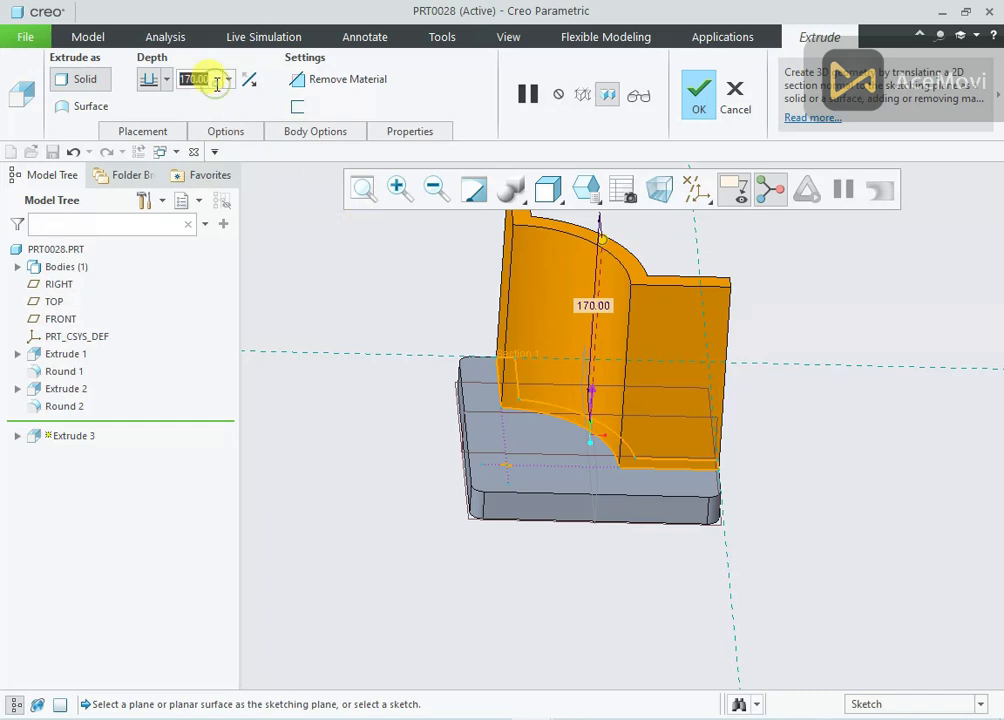
pyautogui.write('95-25')
pyautogui.press('Return')
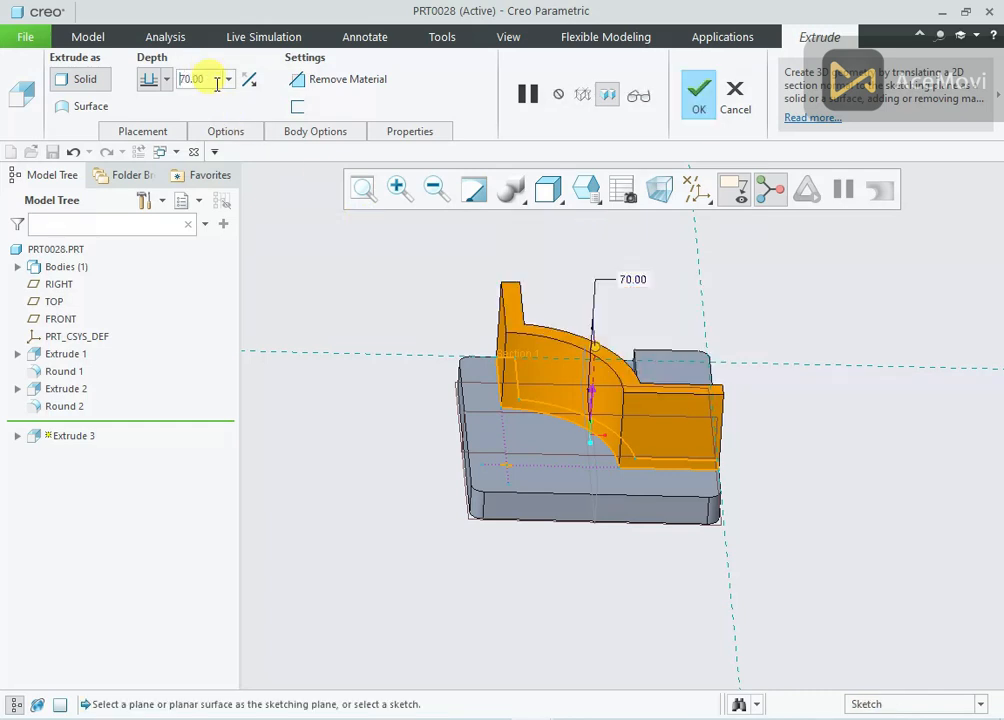
pyautogui.click(699, 92)
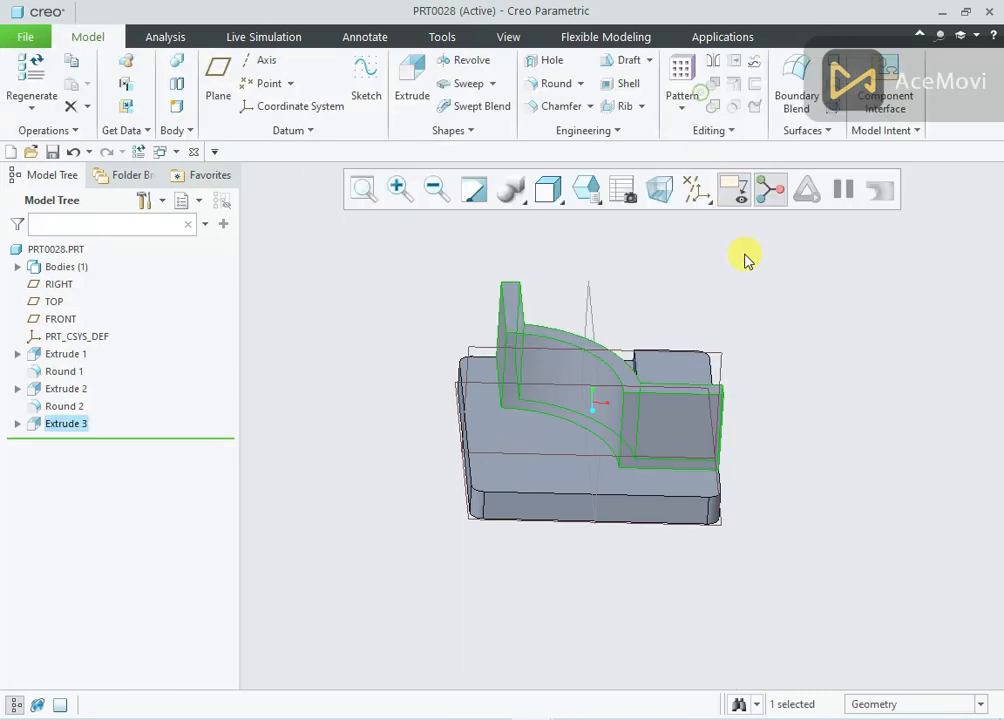
# On the wall's flat end face near the corner pad's side, sketch a circle about 57.6 mm in diameter, centred on the top edge's midpoint
pyautogui.moveTo(746, 258)
pyautogui.mouseDown(button='middle')
pyautogui.moveTo(717, 258)
pyautogui.moveTo(690, 289)
pyautogui.moveTo(694, 253)
pyautogui.moveTo(794, 289)
pyautogui.moveTo(771, 307)
pyautogui.moveTo(735, 278)
pyautogui.mouseUp(button='middle')
pyautogui.moveTo(568, 268); pyautogui.dragTo(437, 280, button='middle')
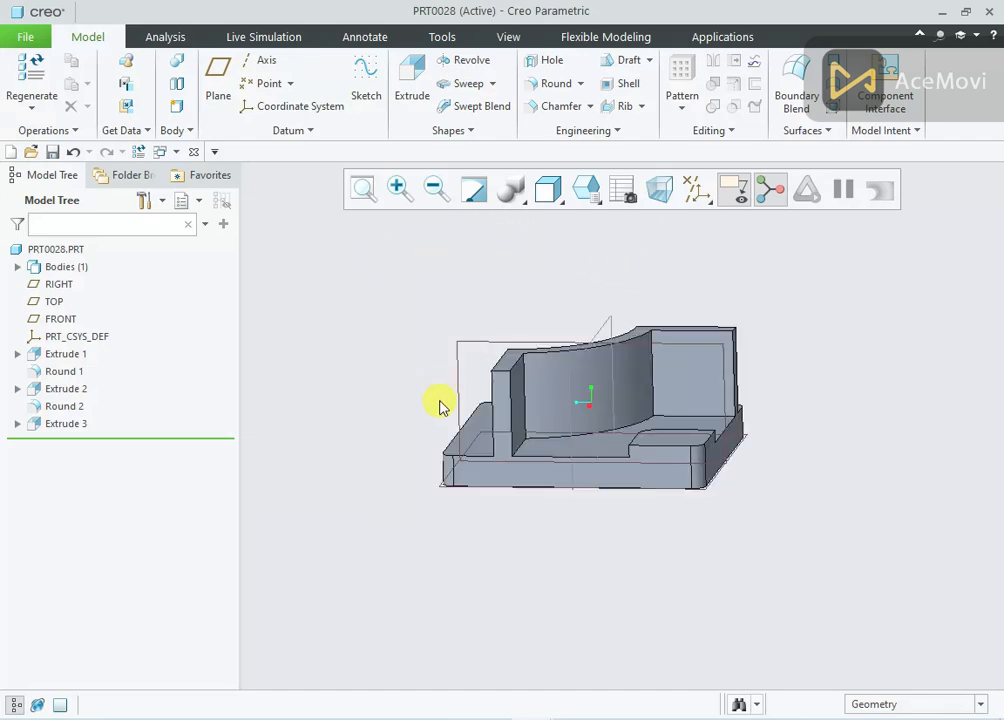
pyautogui.click(498, 710)
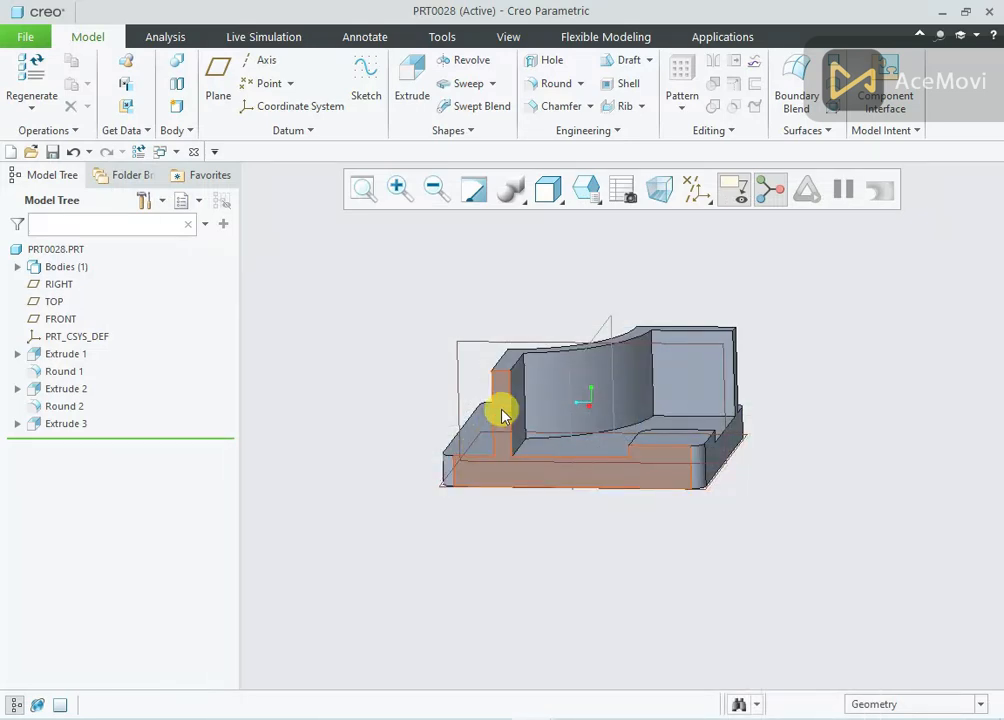
pyautogui.click(503, 409)
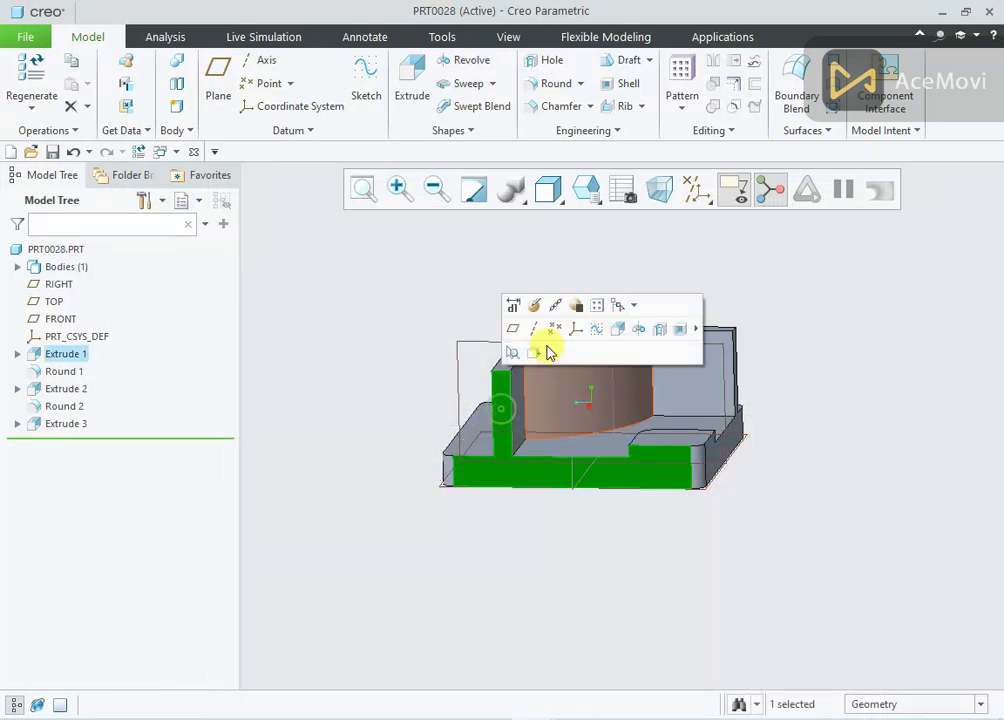
pyautogui.click(612, 337)
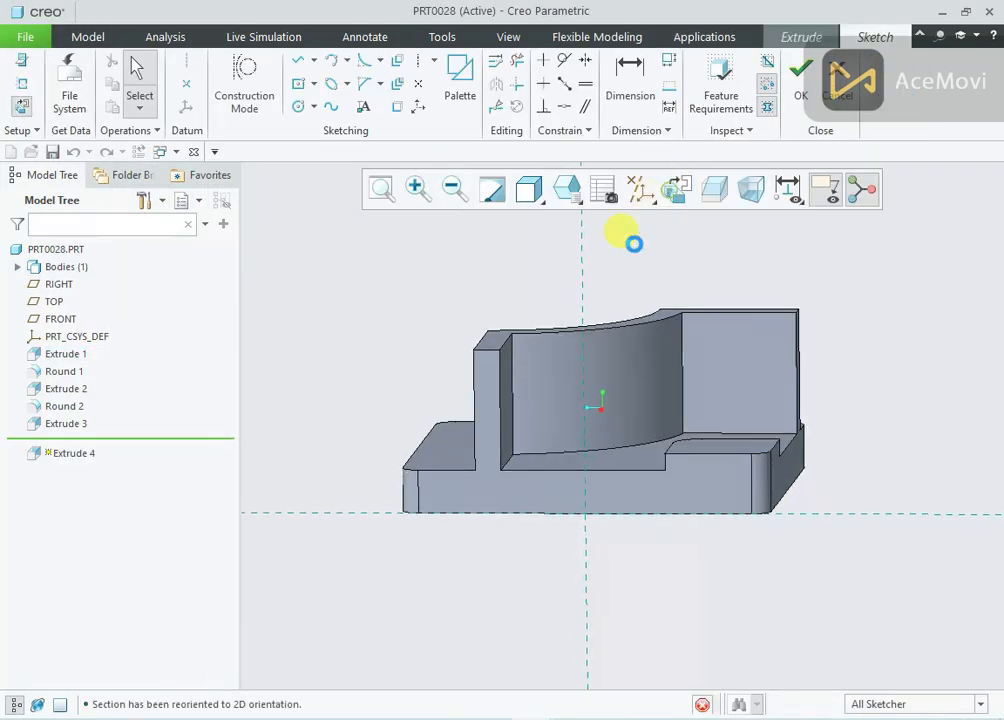
pyautogui.rightClick(410, 260)
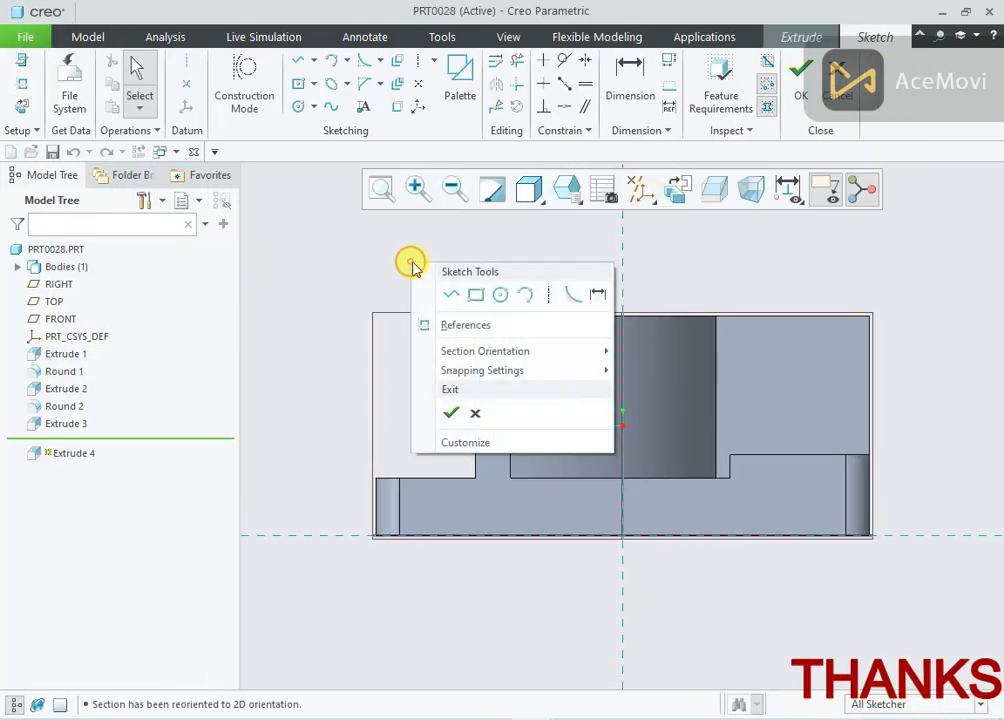
pyautogui.click(497, 298)
pyautogui.click(492, 316)
pyautogui.click(521, 261)
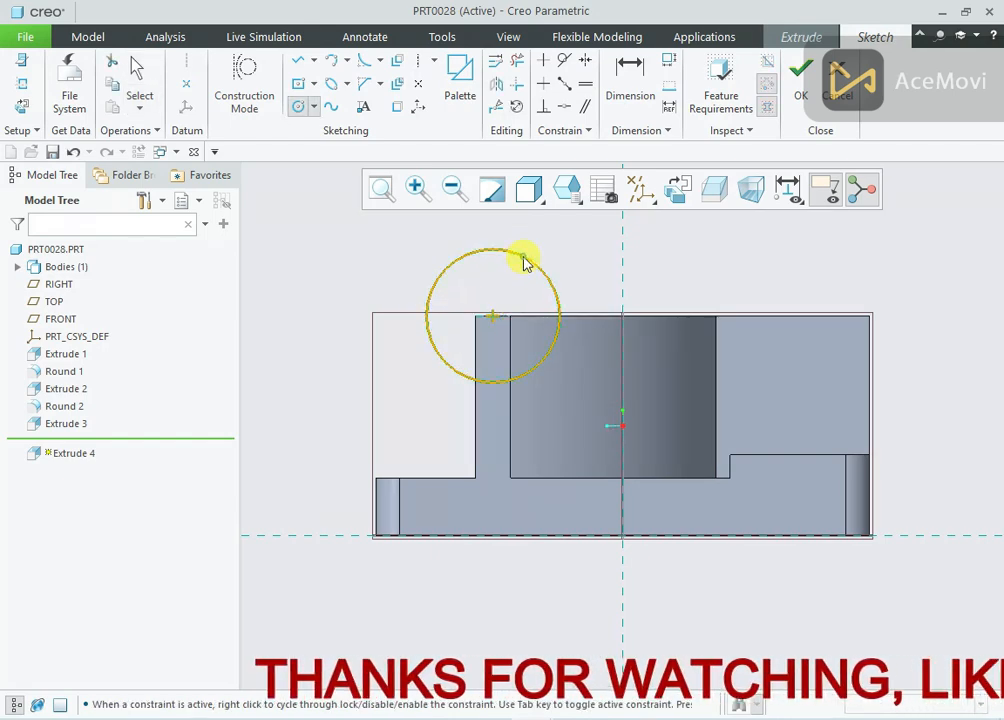
# Set the circle's diameter to 70 mm and finish the sketch
pyautogui.middleClick(385, 257)
pyautogui.doubleClick(383, 251)
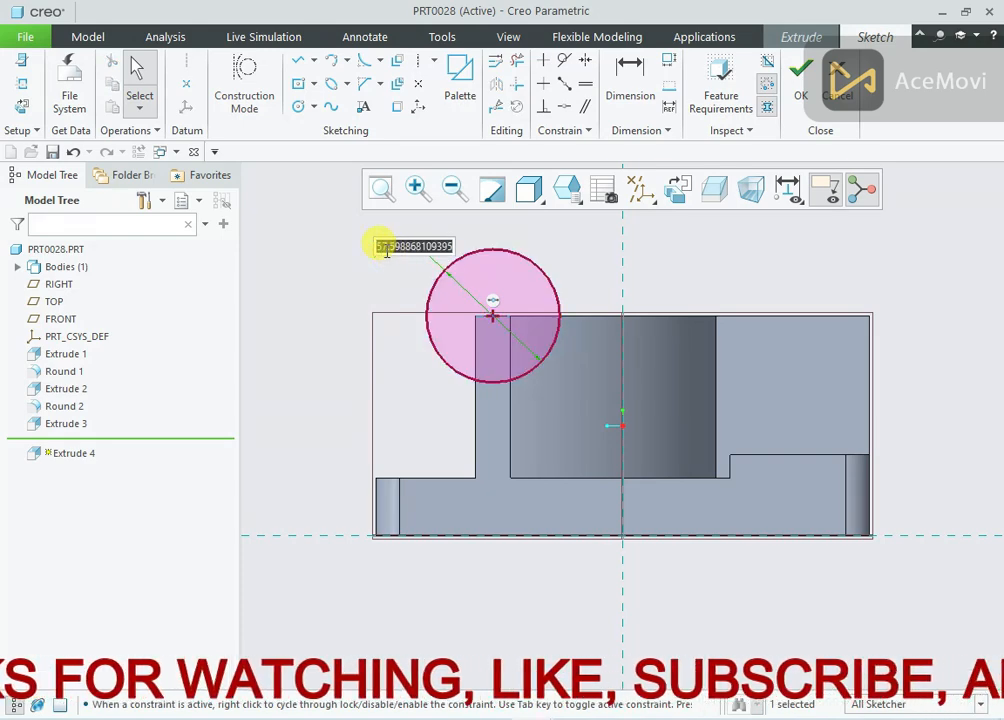
pyautogui.write('70')
pyautogui.press('Return')
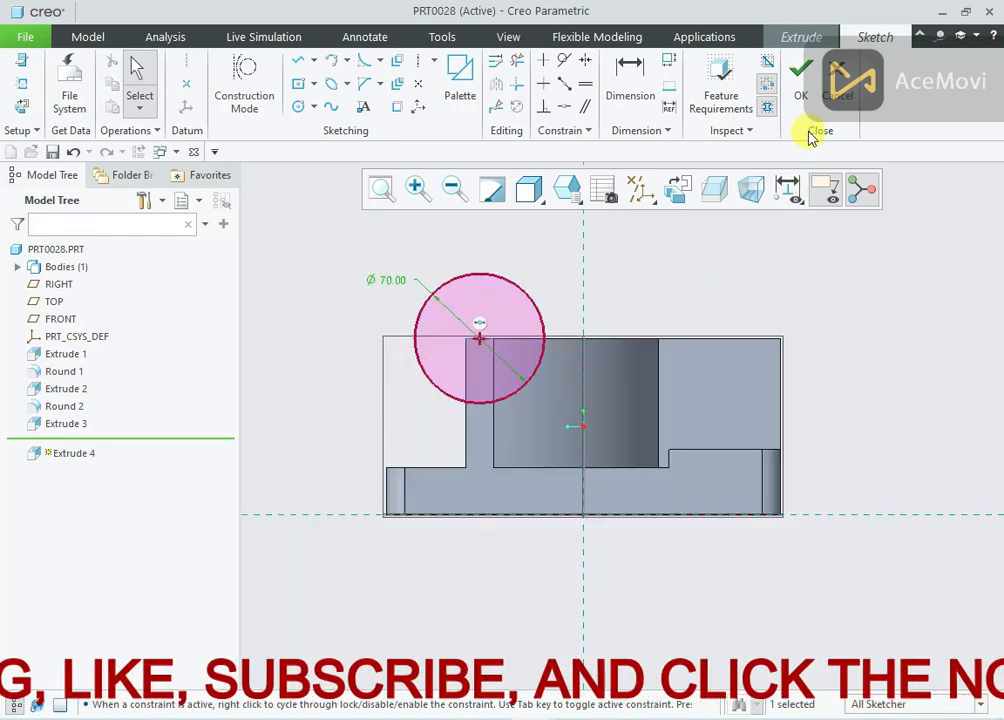
pyautogui.click(801, 78)
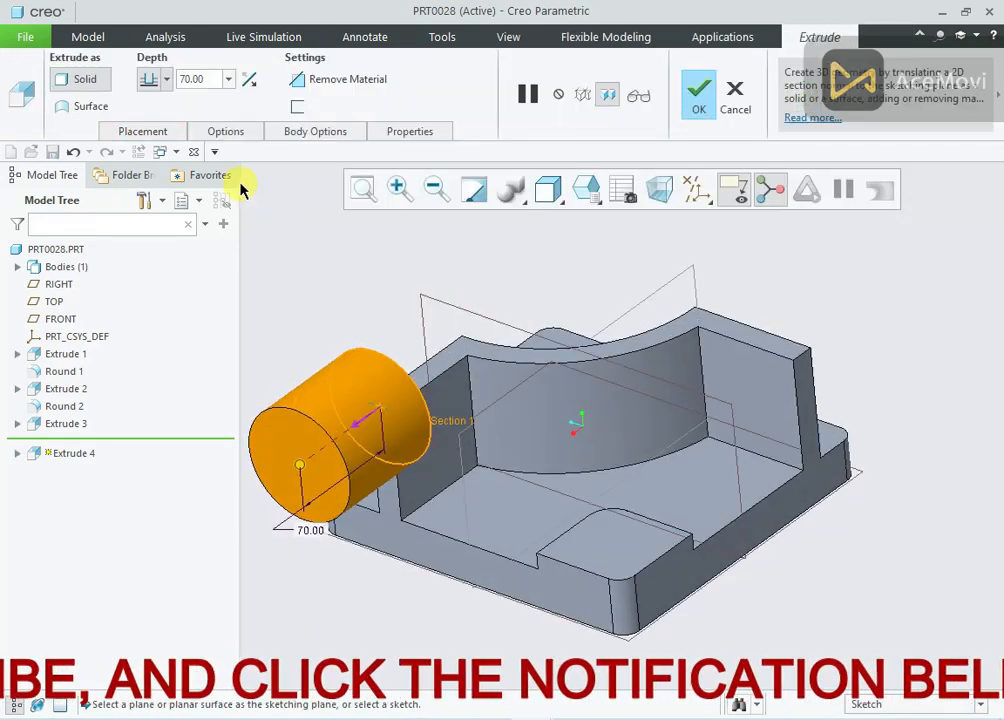
# Set the cylinder's extrusion depth to 10 mm outward from the wall's end face
pyautogui.doubleClick(197, 79)
pyautogui.write('10')
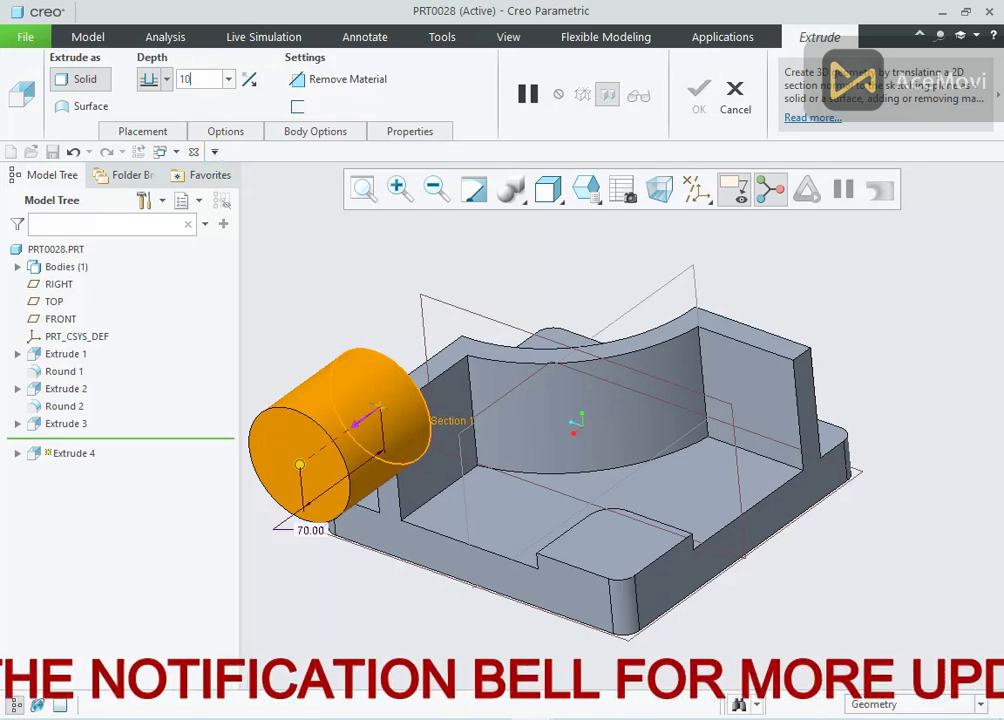
pyautogui.press('Return')
pyautogui.moveTo(380, 278)
pyautogui.mouseDown(button='middle')
pyautogui.moveTo(374, 289)
pyautogui.moveTo(365, 280)
pyautogui.mouseUp(button='middle')
# Add a Blind second side of 120 mm to the cylinder extrusion and complete the feature
pyautogui.click(226, 131)
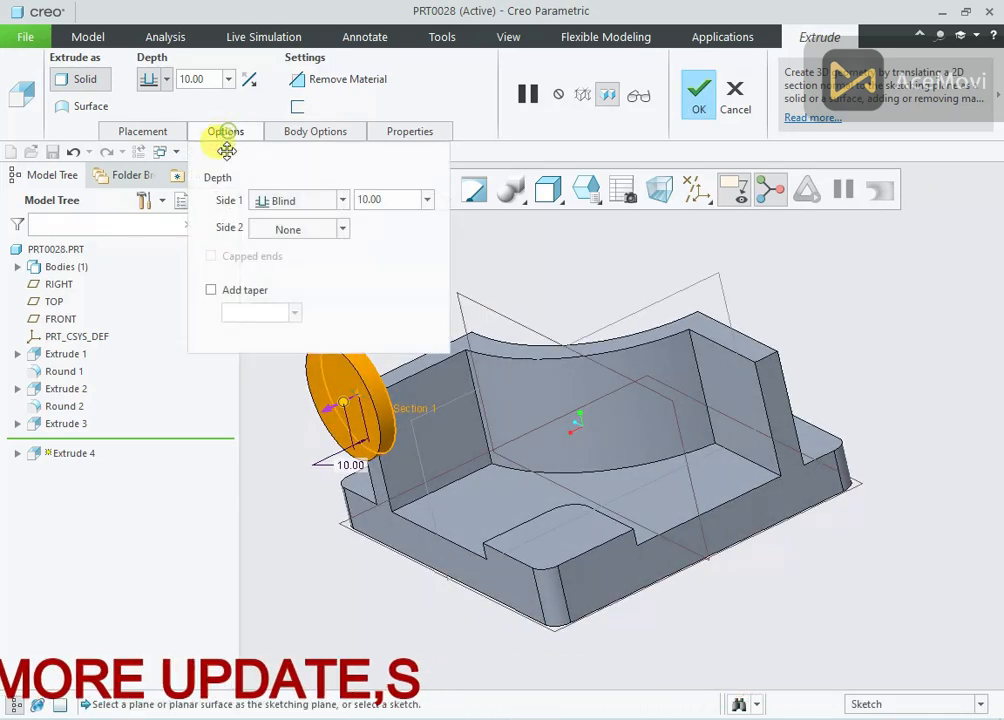
pyautogui.click(305, 229)
pyautogui.click(290, 248)
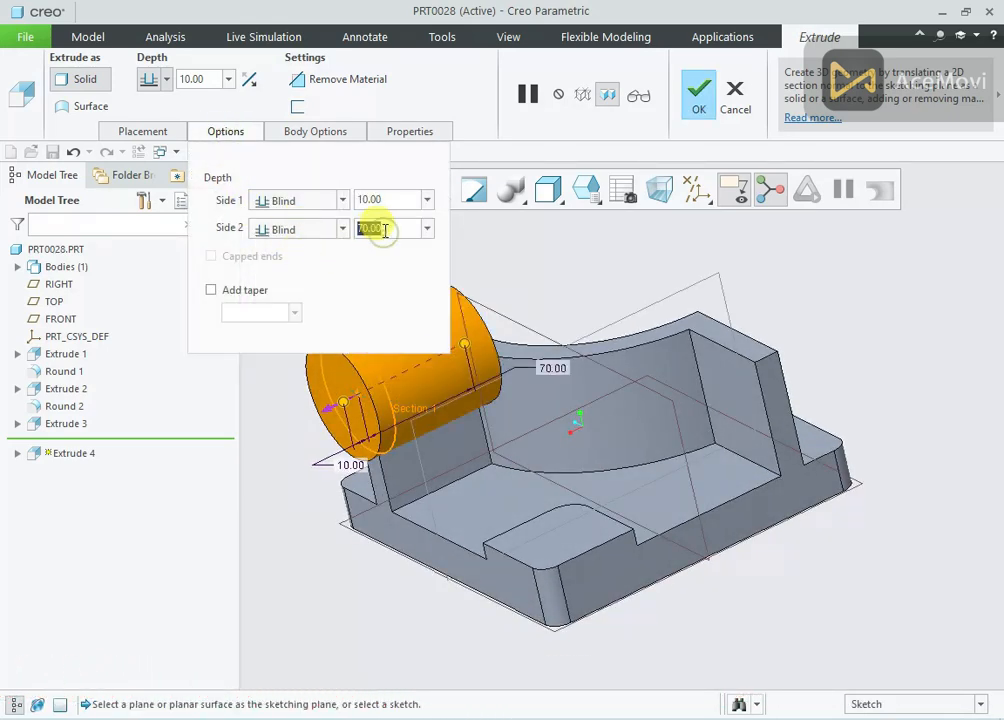
pyautogui.write('120')
pyautogui.press('Return')
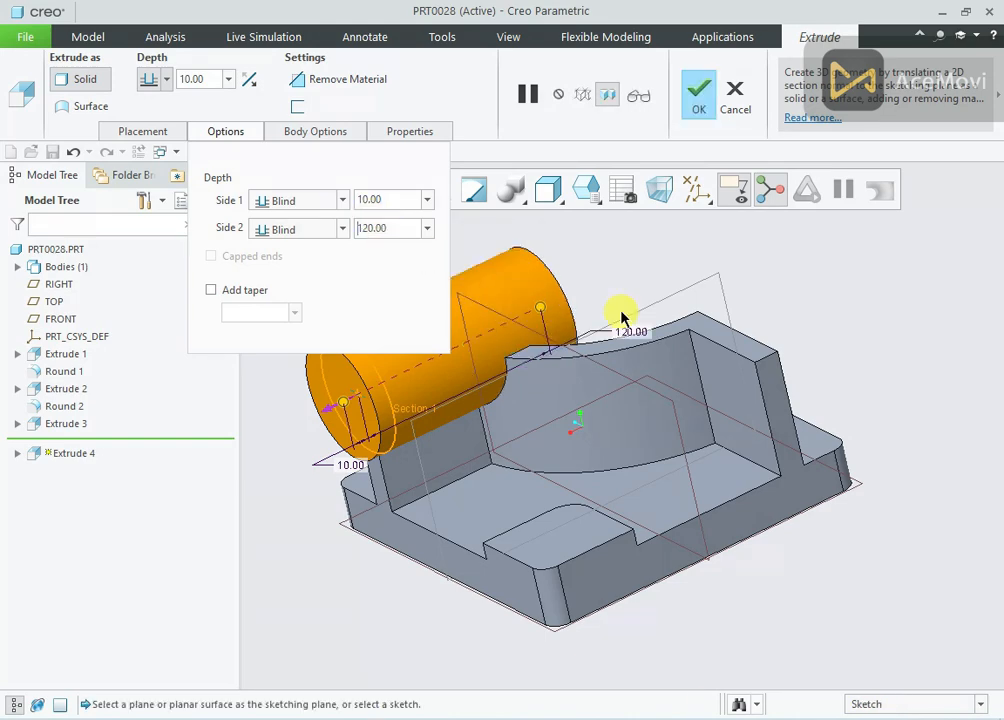
pyautogui.click(699, 119)
# Measure the distance between the cylinder's two end faces
pyautogui.moveTo(663, 309); pyautogui.dragTo(677, 282, button='middle')
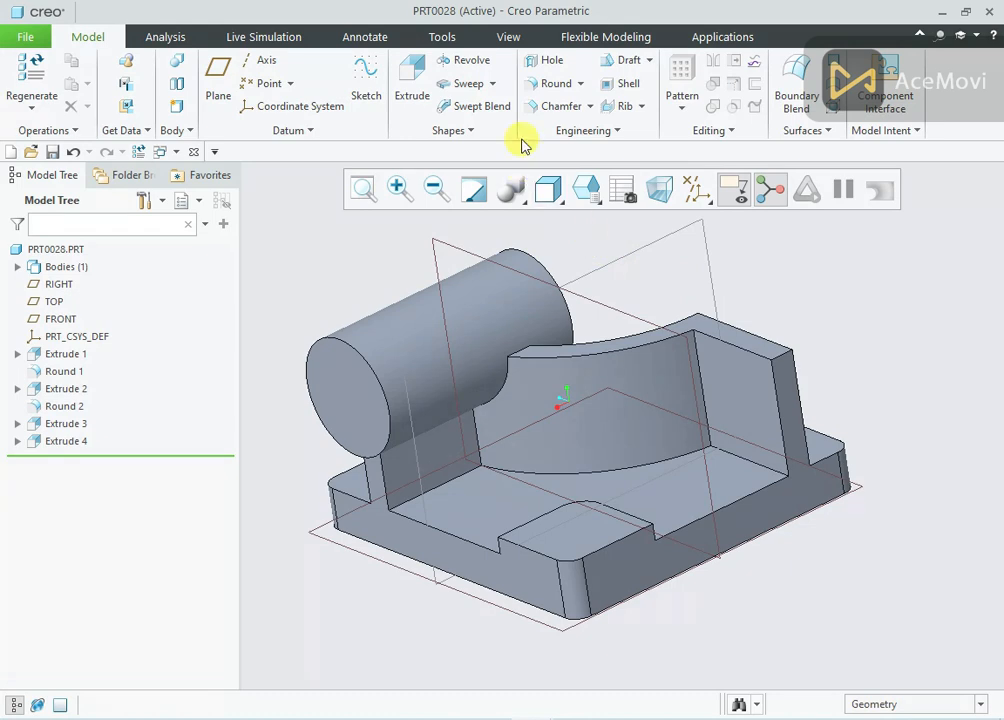
pyautogui.click(163, 37)
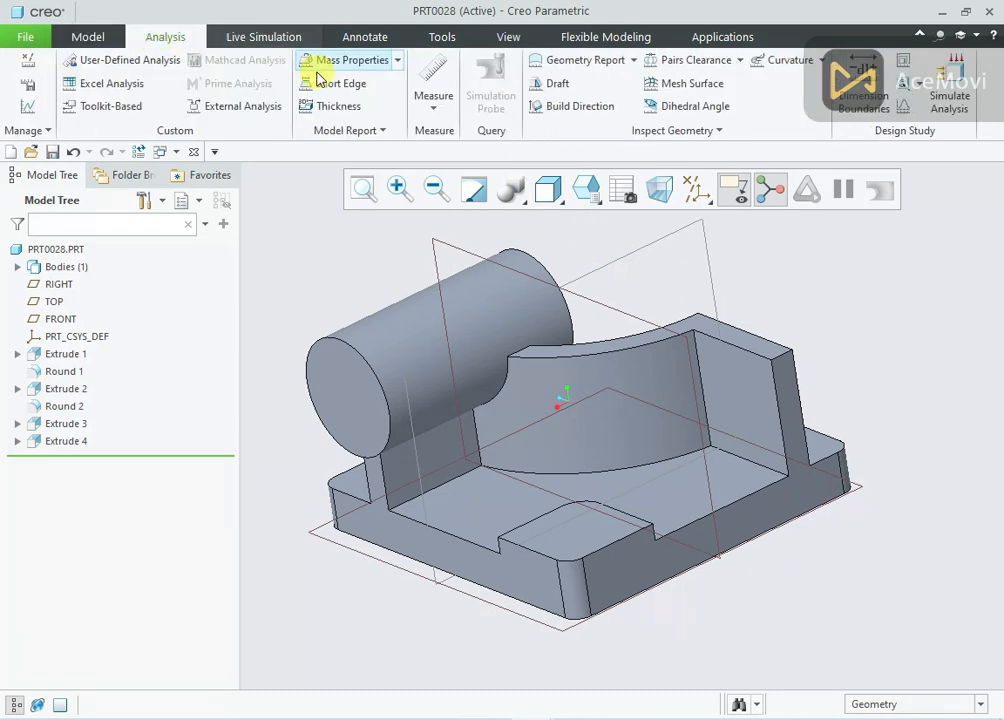
pyautogui.click(430, 110)
pyautogui.click(417, 174)
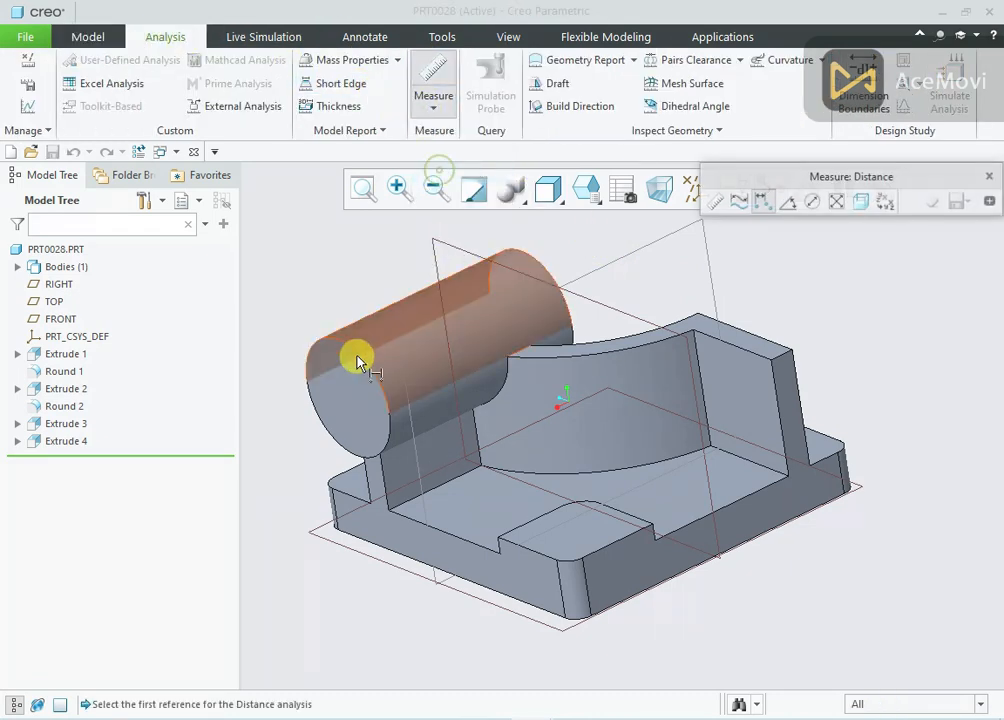
pyautogui.click(350, 387)
pyautogui.moveTo(403, 370); pyautogui.dragTo(612, 318, button='middle')
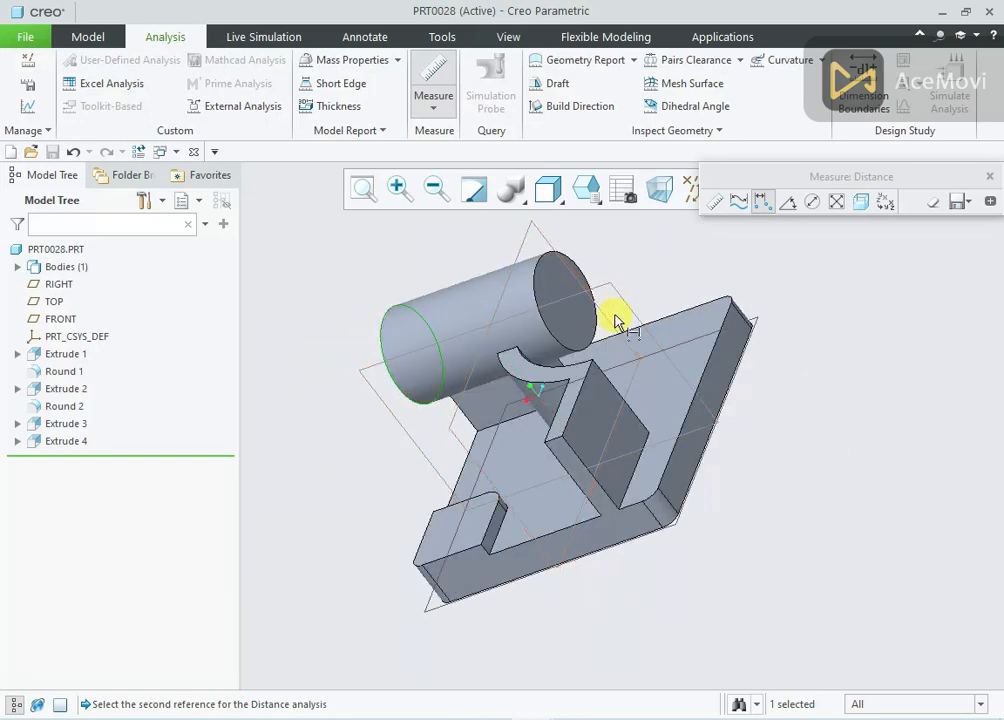
pyautogui.click(552, 290)
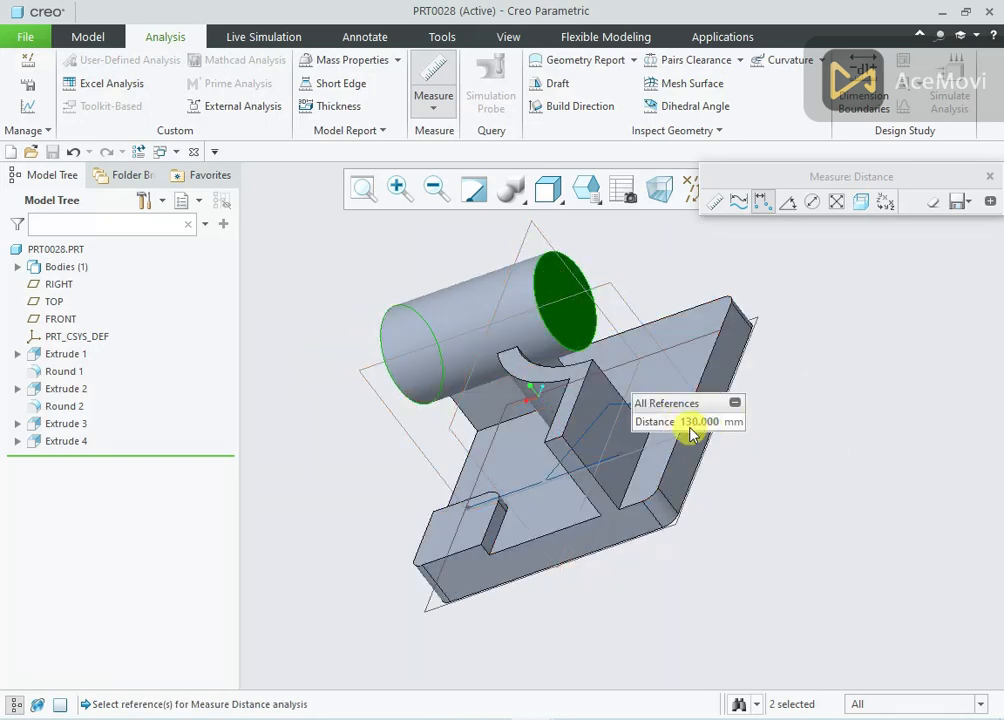
pyautogui.moveTo(733, 403); pyautogui.dragTo(753, 273, button='middle')
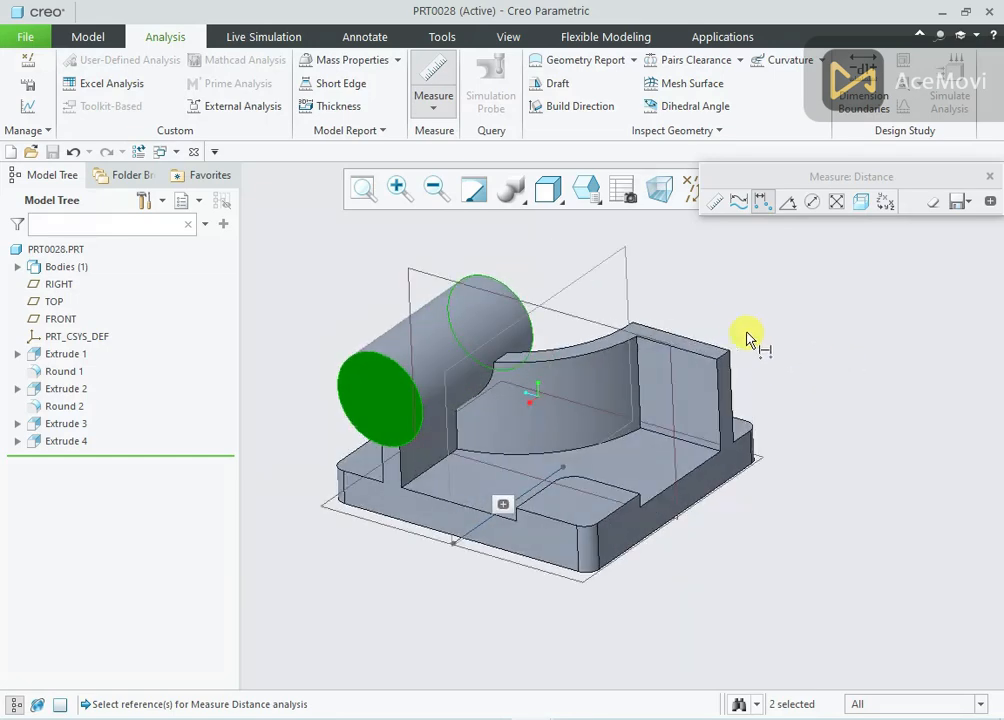
pyautogui.scroll(-2, 550, 308)
pyautogui.middleClick(549, 275)
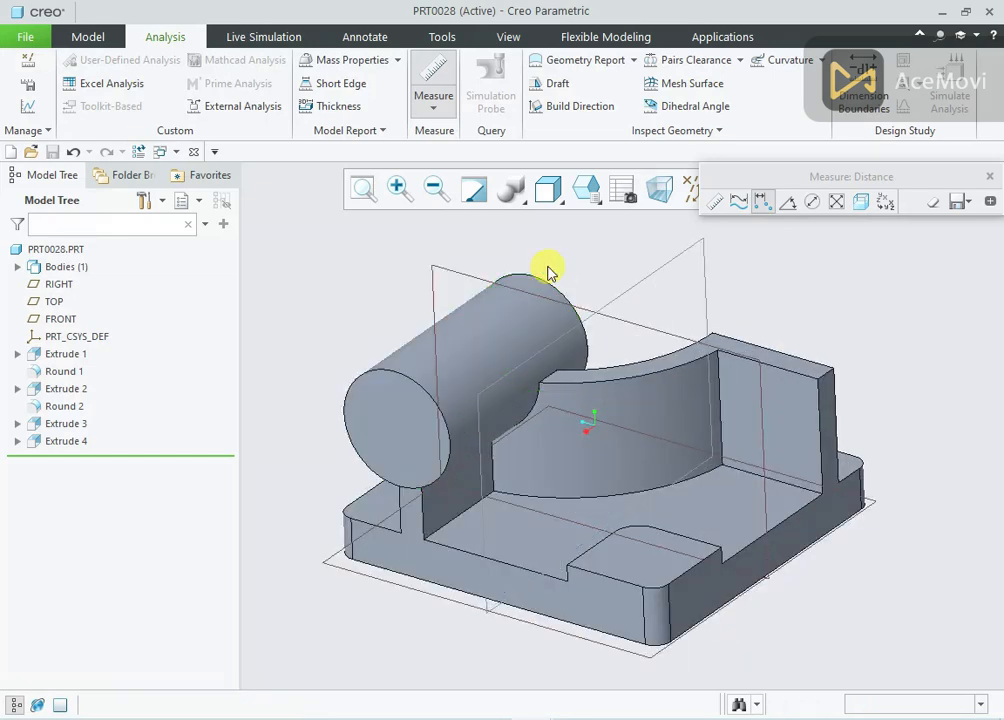
# Start an extrusion sketch on the cylinder's outer end face and draw a concentric circle about 55 mm in diameter
pyautogui.click(378, 390)
pyautogui.click(491, 314)
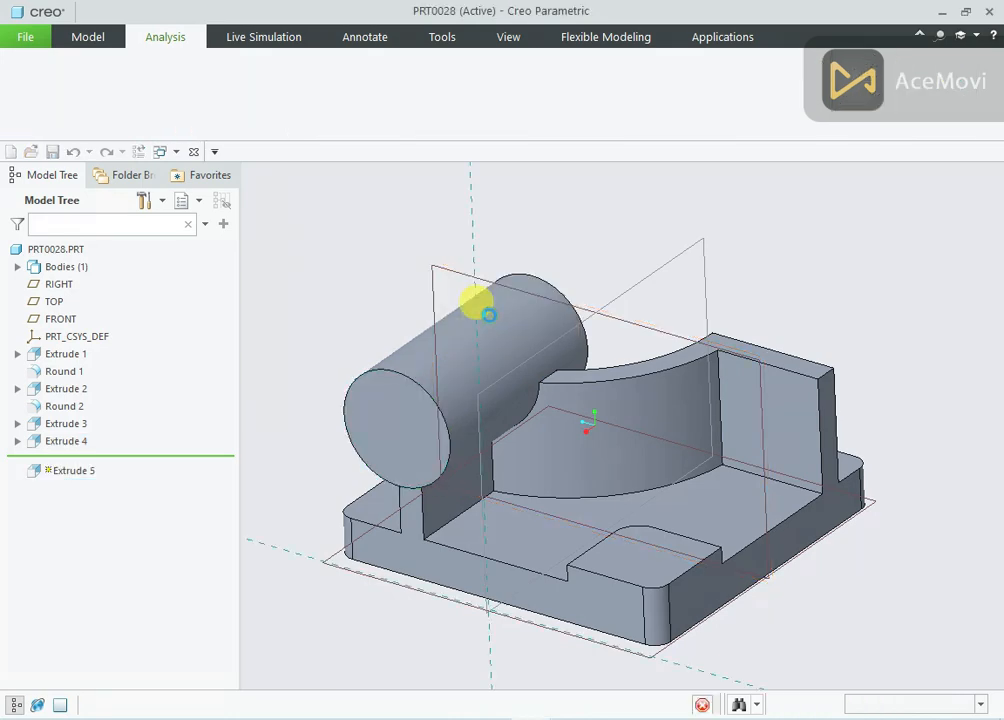
pyautogui.click(662, 186)
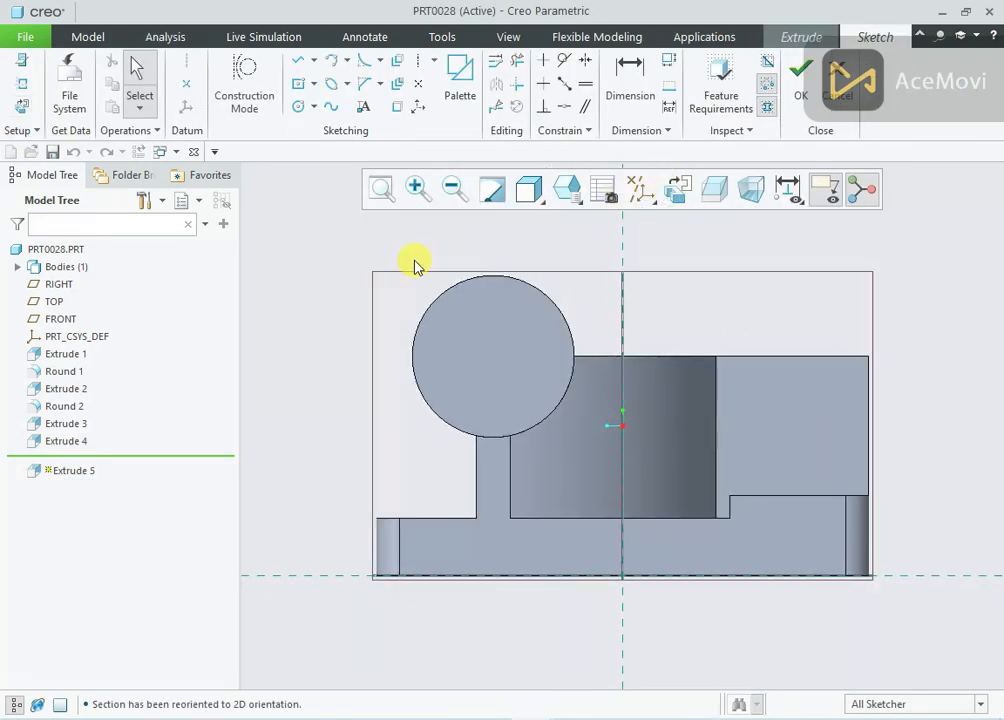
pyautogui.rightClick(382, 272)
pyautogui.click(446, 312)
pyautogui.click(493, 355)
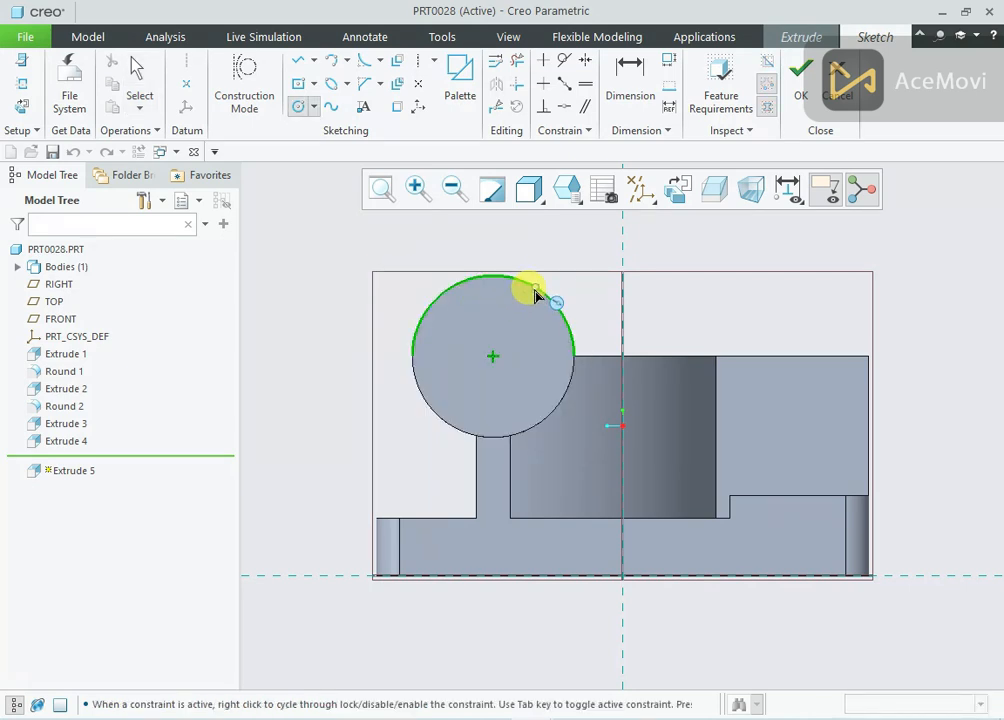
pyautogui.click(530, 286)
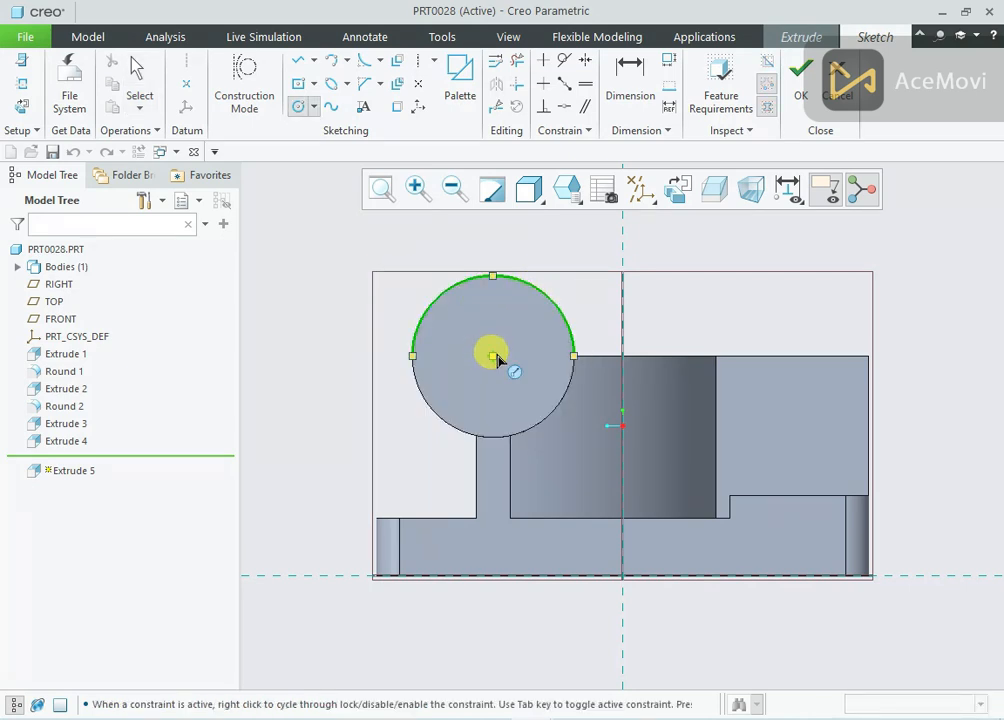
# Set the concentric circle's diameter to 41 mm and finish the sketch
pyautogui.middleClick(355, 250)
pyautogui.doubleClick(394, 297)
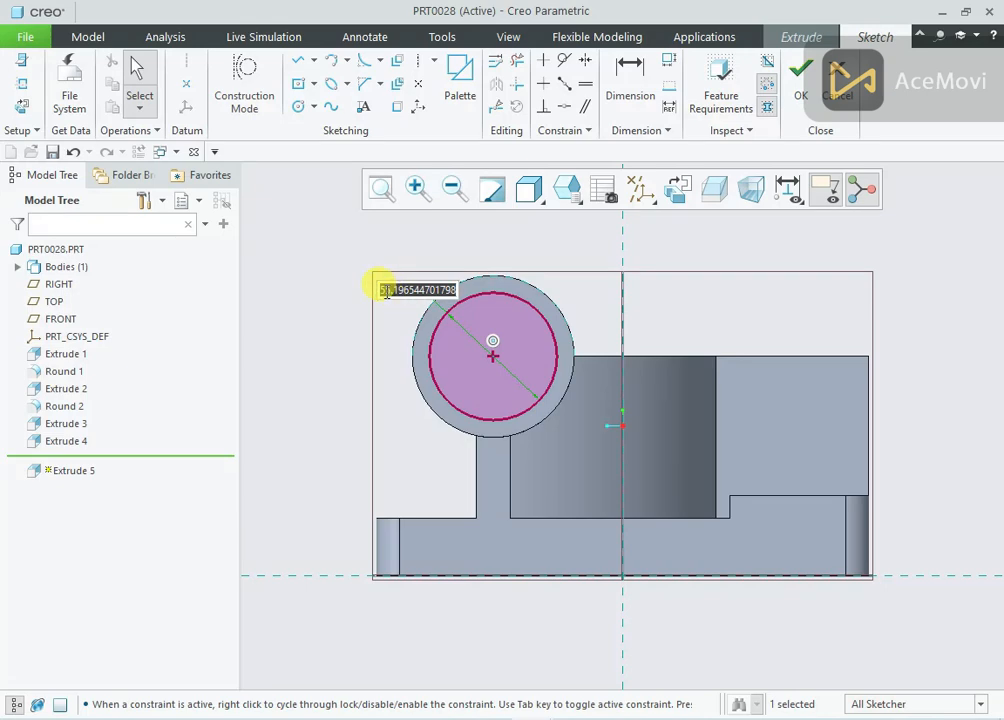
pyautogui.write('41')
pyautogui.press('Return')
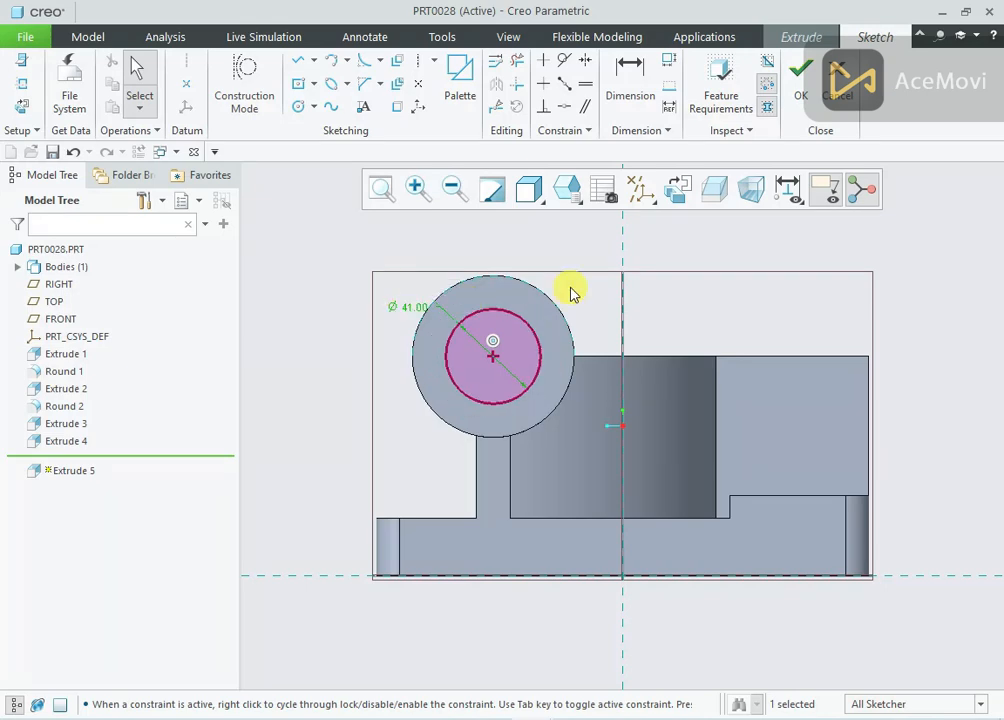
pyautogui.click(800, 95)
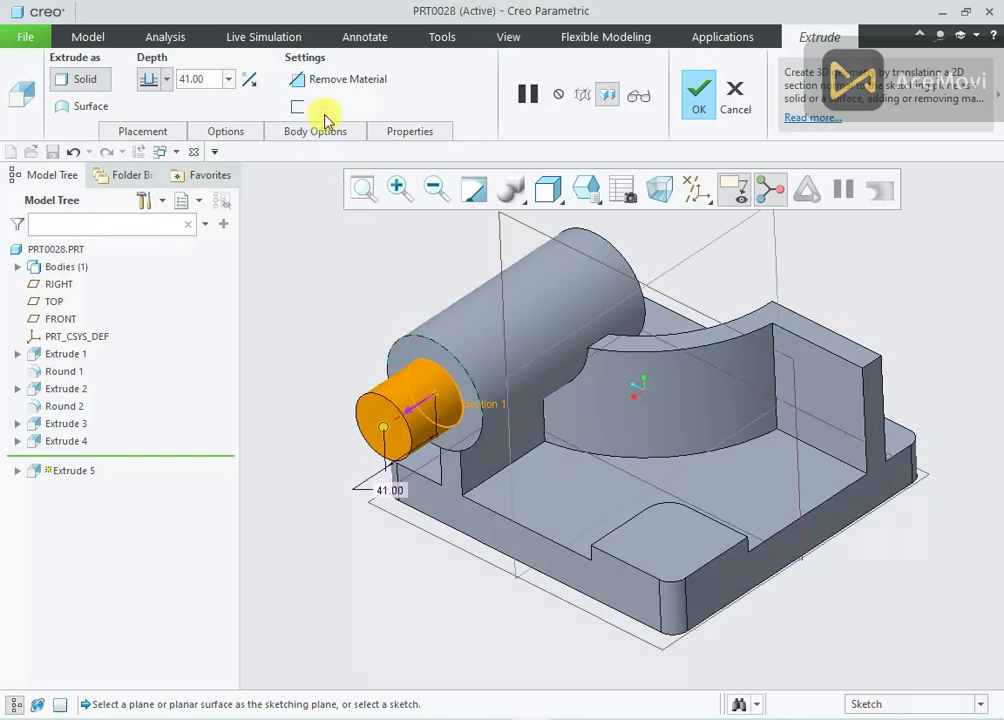
# Turn the concentric circle into a material-removing extrusion, Through All with the direction flipped into the cylinder, and complete the feature
pyautogui.click(327, 82)
pyautogui.click(229, 132)
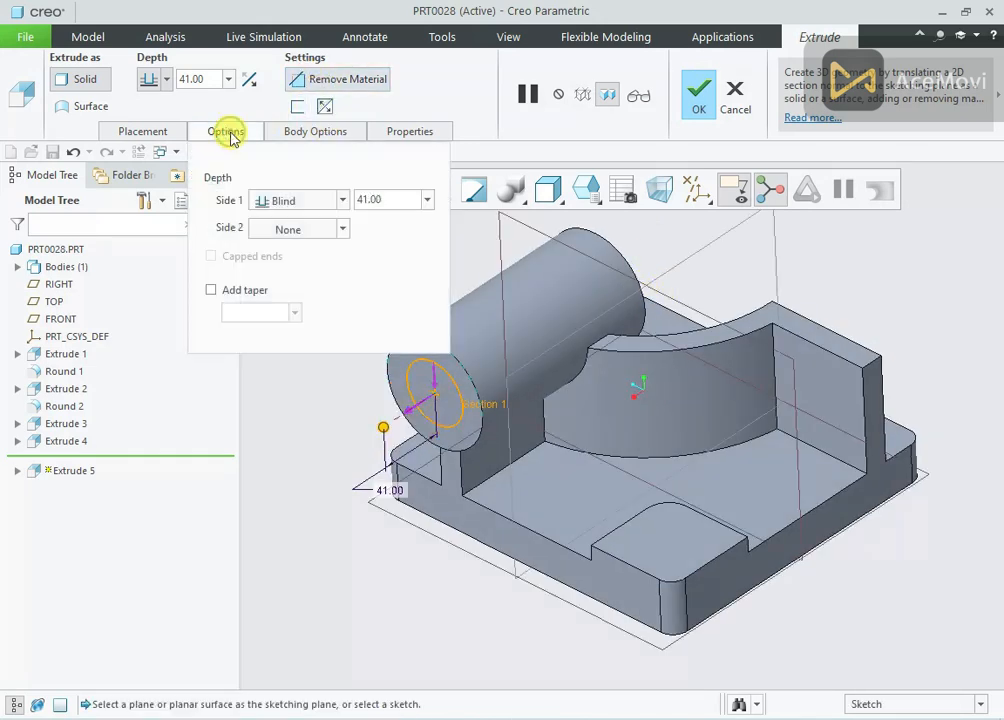
pyautogui.click(296, 201)
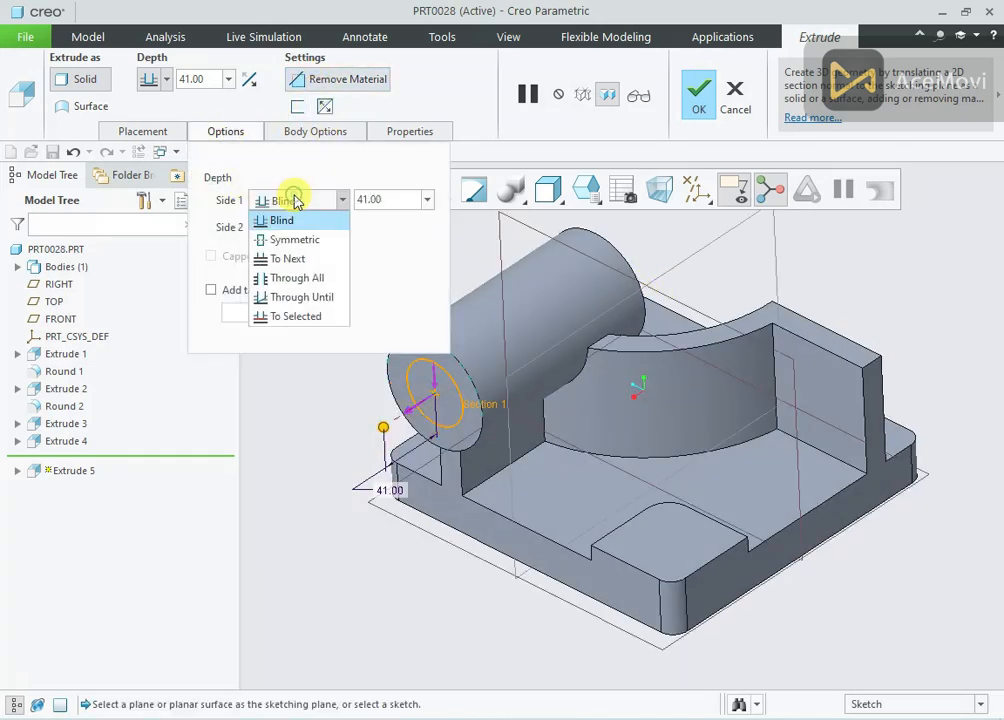
pyautogui.click(300, 279)
pyautogui.click(250, 81)
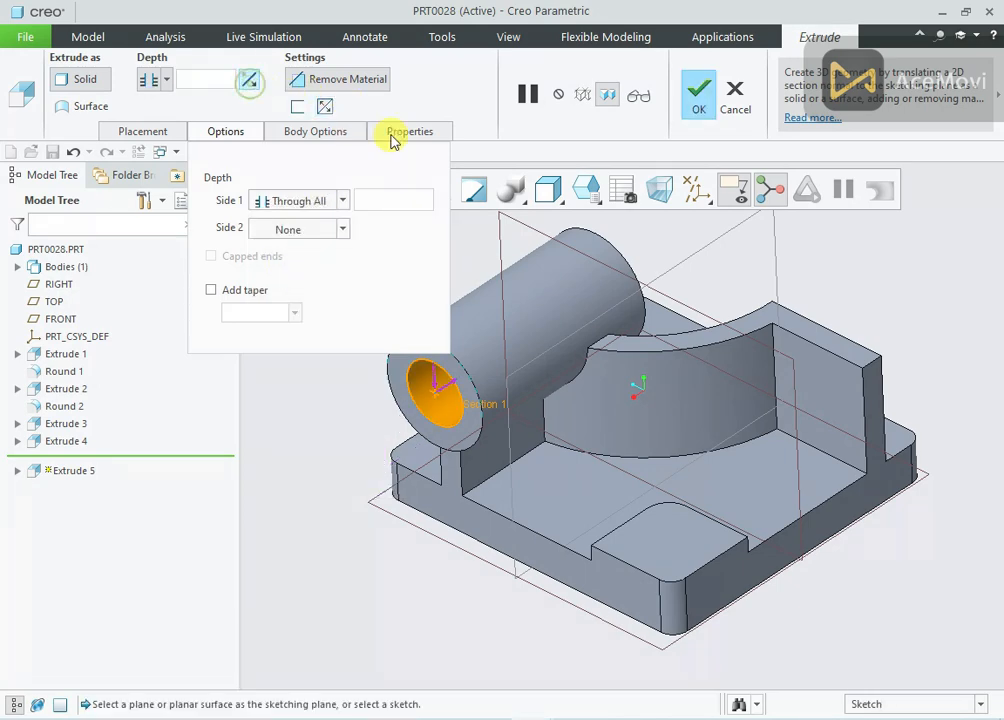
pyautogui.click(697, 110)
# Start an extrusion sketch on the end face of the other wall and draw a circle centred on the midpoint of its top edge
pyautogui.moveTo(399, 231); pyautogui.dragTo(415, 273, button='middle')
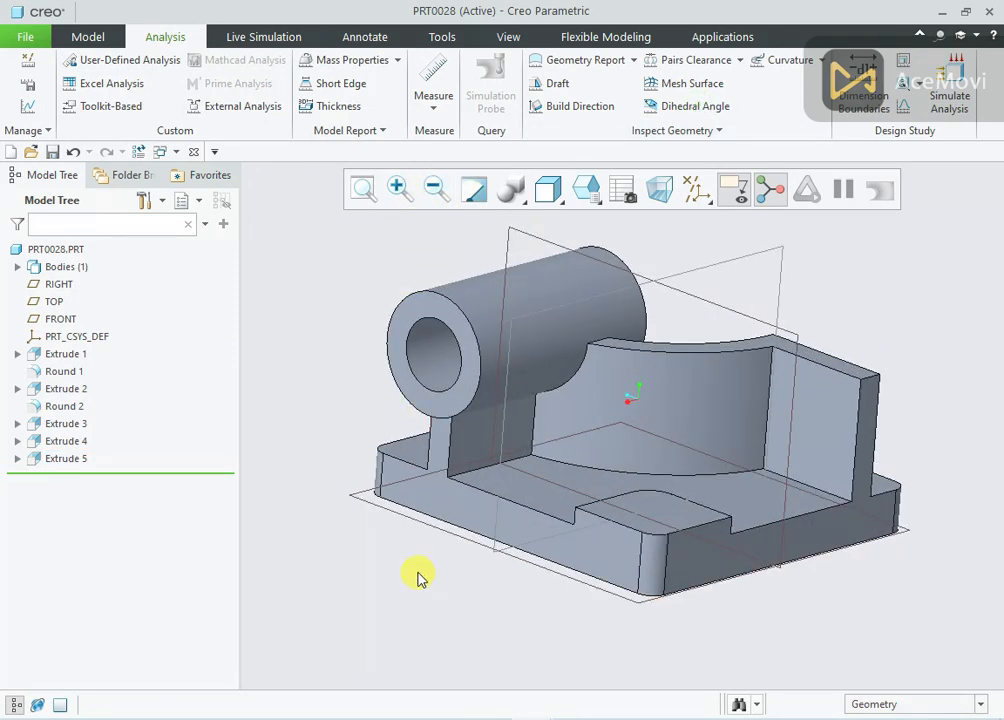
pyautogui.click(503, 716)
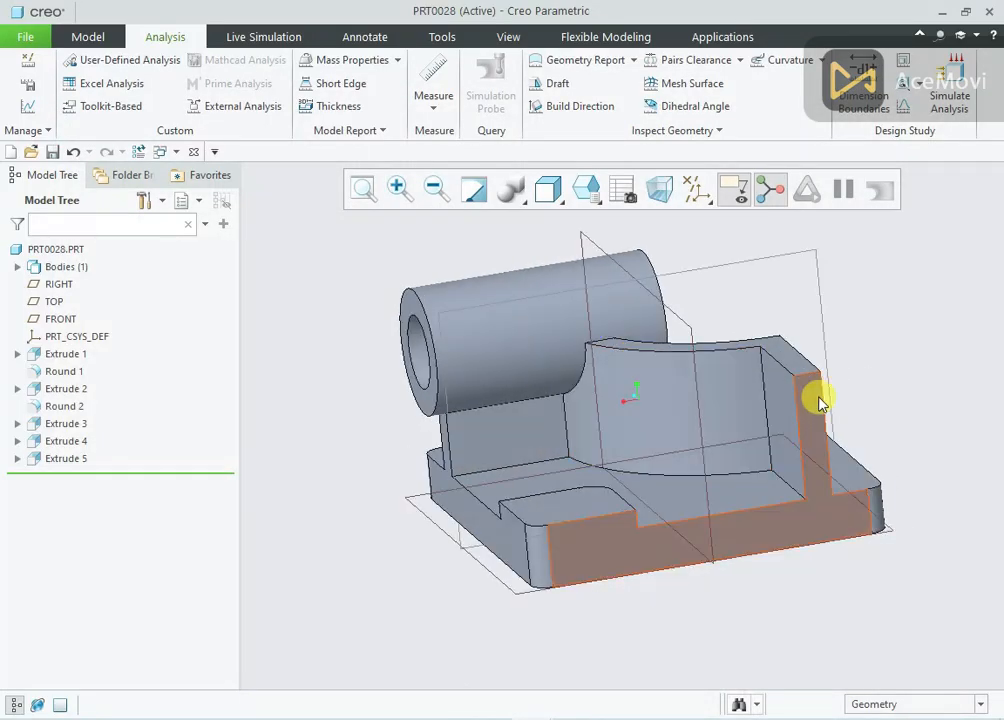
pyautogui.click(820, 402)
pyautogui.click(914, 318)
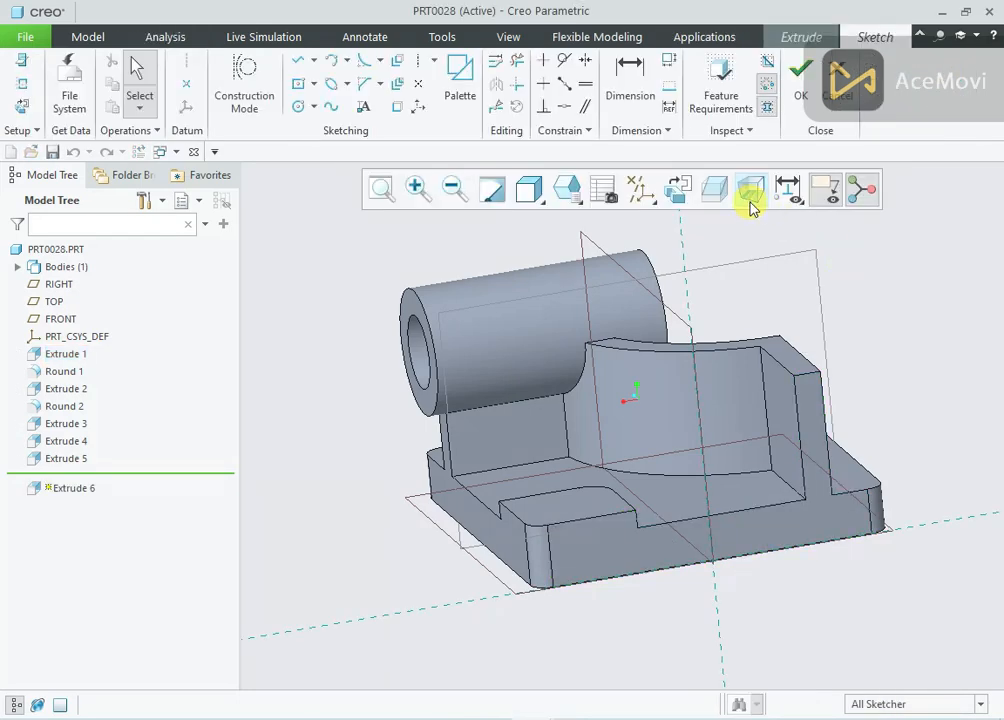
pyautogui.click(676, 190)
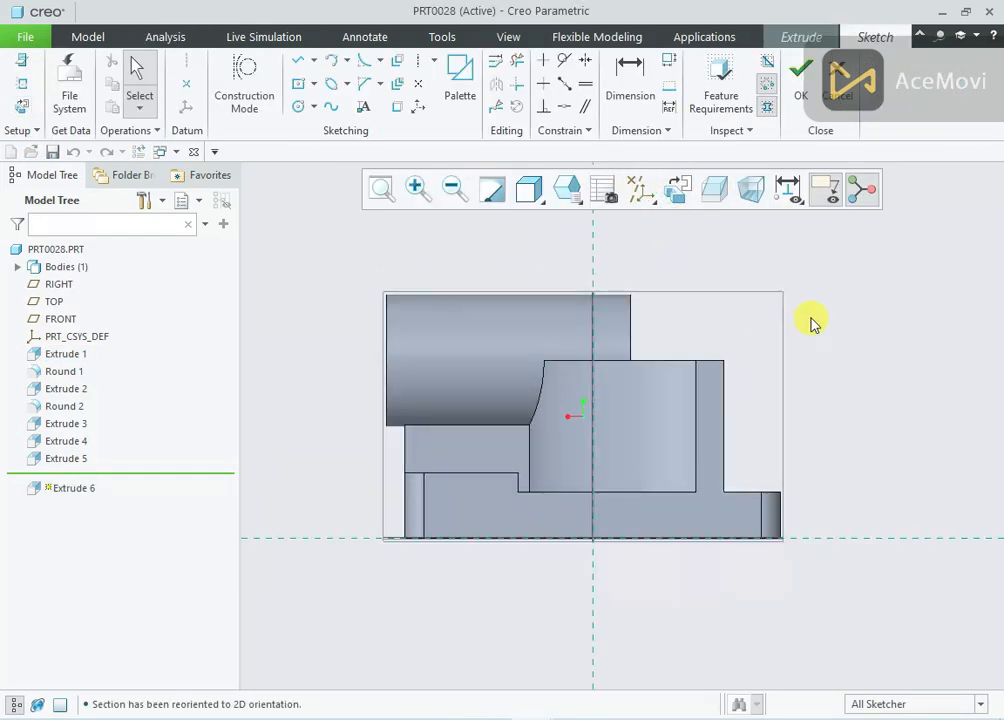
pyautogui.rightClick(791, 256)
pyautogui.click(903, 286)
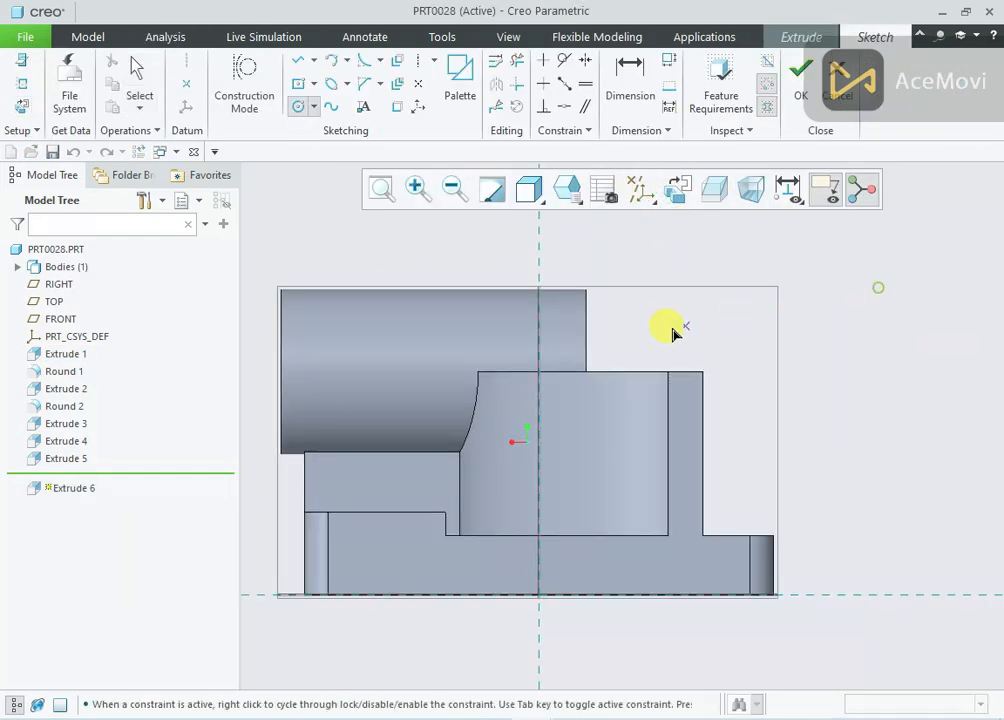
pyautogui.click(684, 375)
pyautogui.click(734, 305)
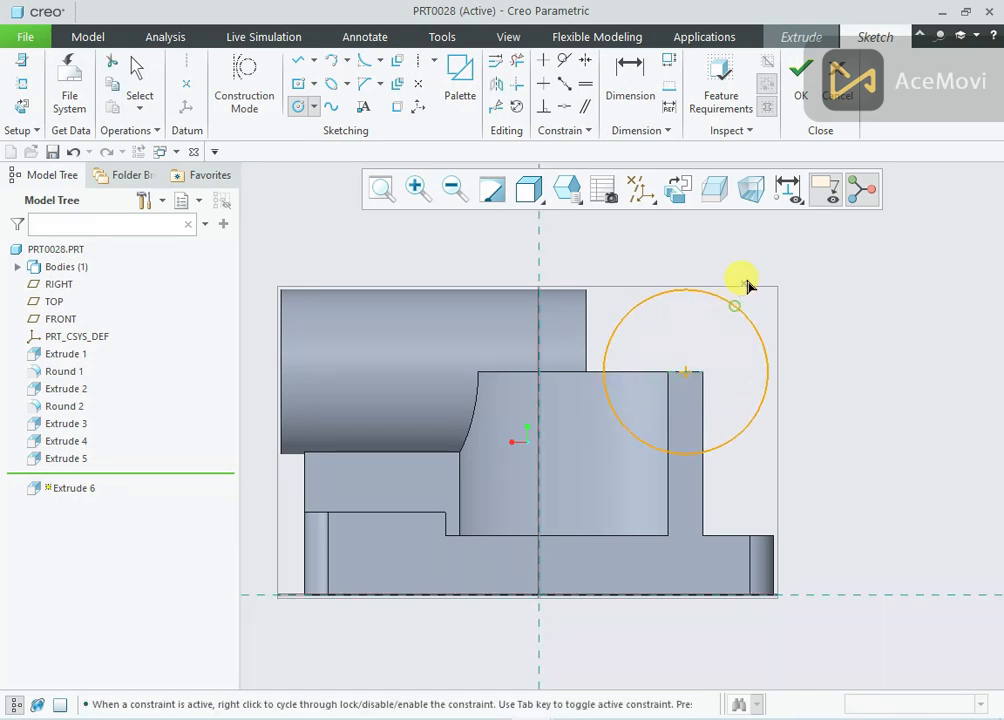
pyautogui.middleClick(760, 253)
# Set the circle's diameter to 83 mm and finish the sketch
pyautogui.doubleClick(576, 297)
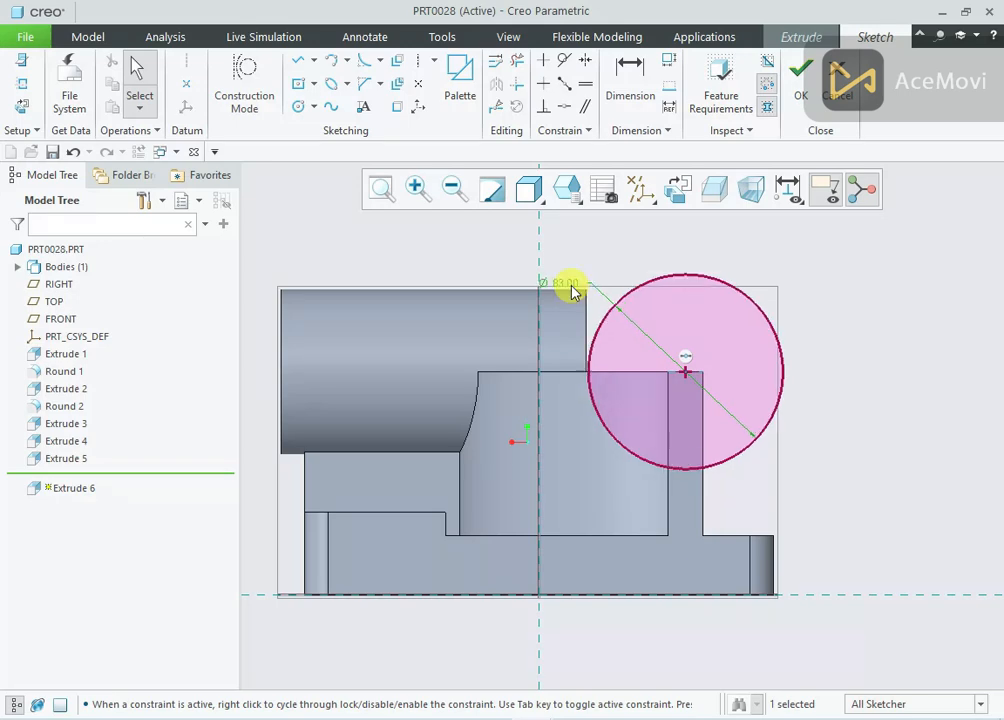
pyautogui.press('Return')
pyautogui.click(799, 95)
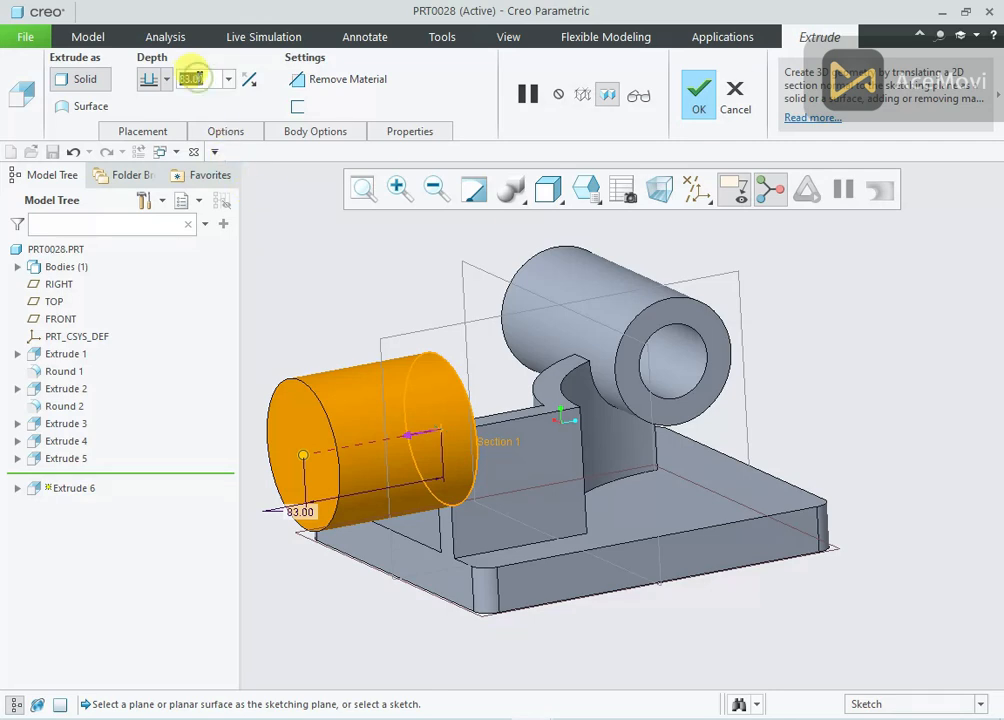
# Extrude the circle 10 mm on side 1 and Blind 120 mm on side 2, and complete the second cylinder
pyautogui.write('10')
pyautogui.press('Return')
pyautogui.click(205, 131)
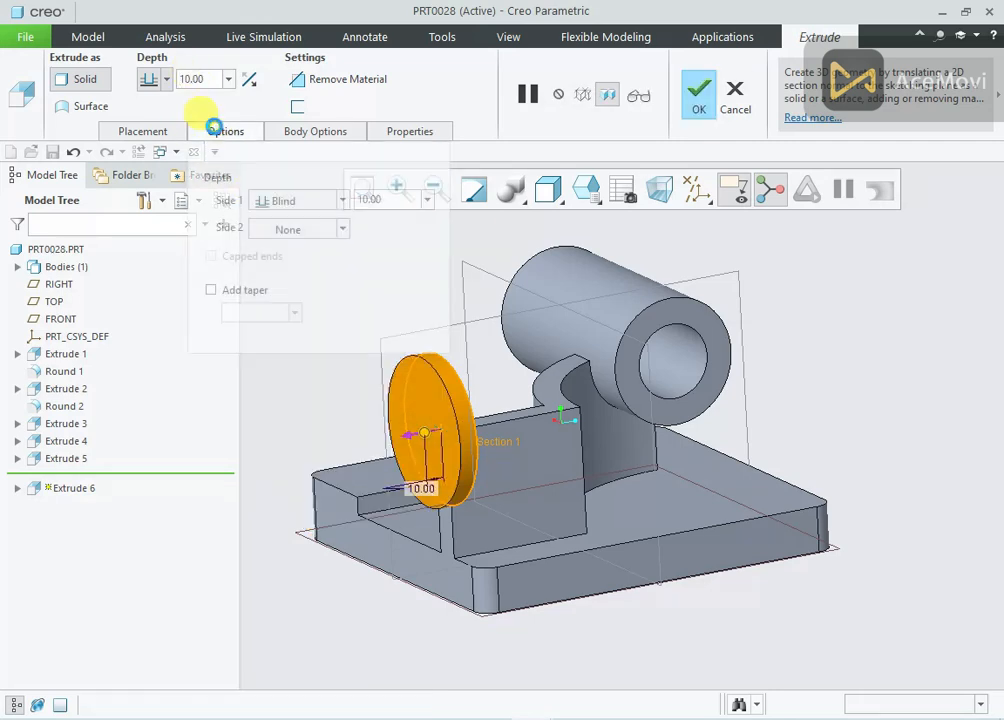
pyautogui.click(307, 204)
pyautogui.click(310, 200)
pyautogui.click(307, 232)
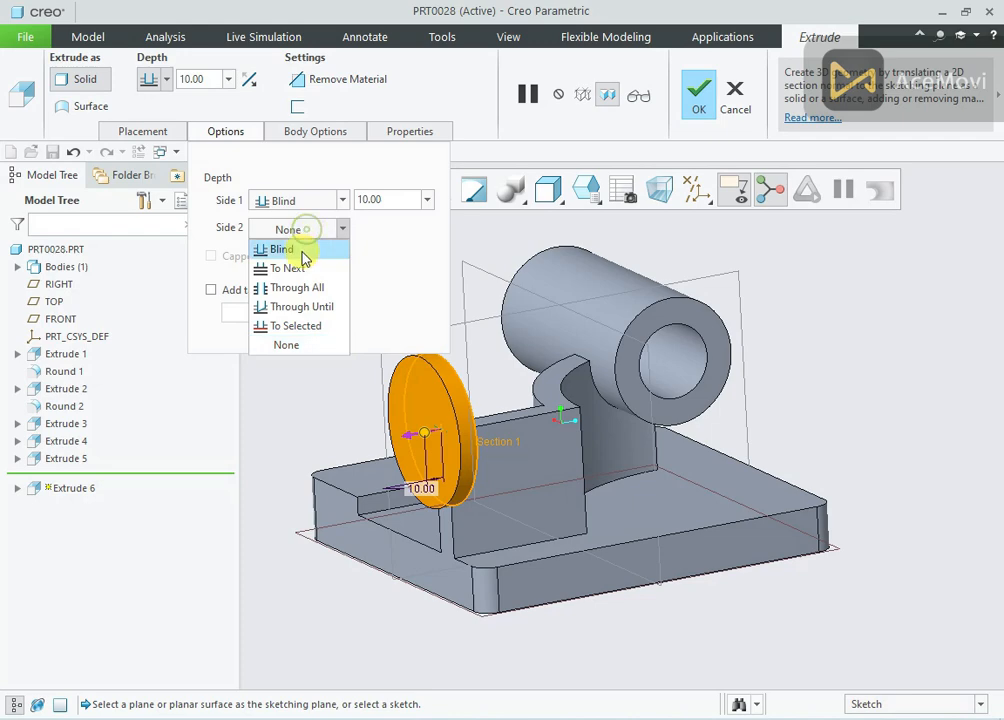
pyautogui.click(302, 252)
pyautogui.write('1')
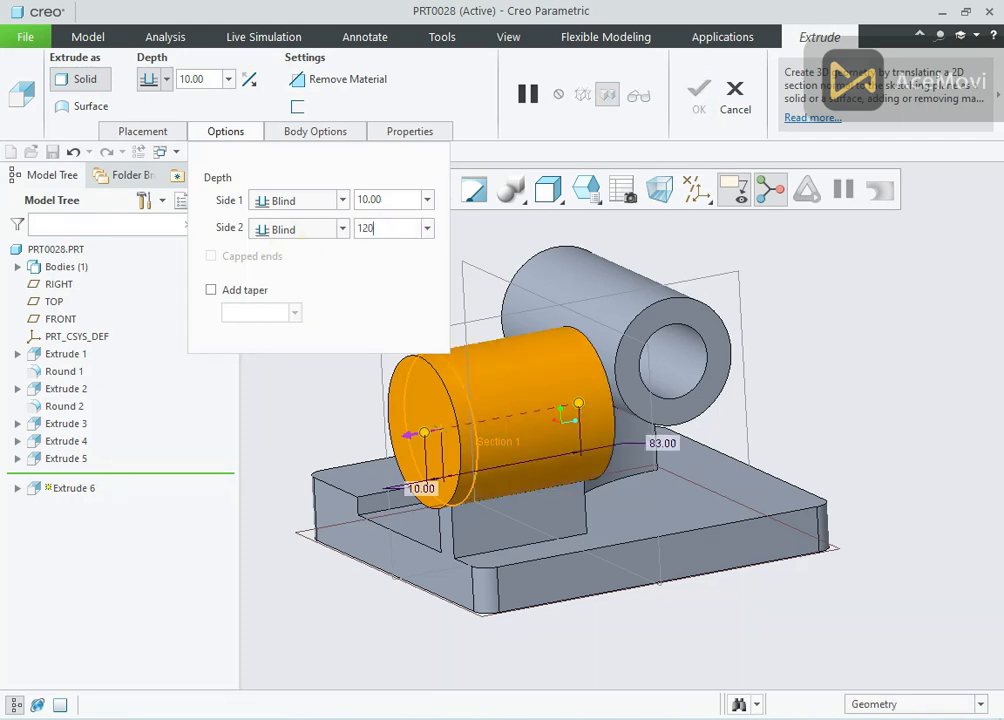
pyautogui.write('20')
pyautogui.press('Return')
pyautogui.moveTo(661, 336)
pyautogui.mouseDown(button='middle')
pyautogui.moveTo(708, 336)
pyautogui.moveTo(782, 399)
pyautogui.moveTo(740, 364)
pyautogui.moveTo(742, 354)
pyautogui.mouseUp(button='middle')
pyautogui.click(705, 122)
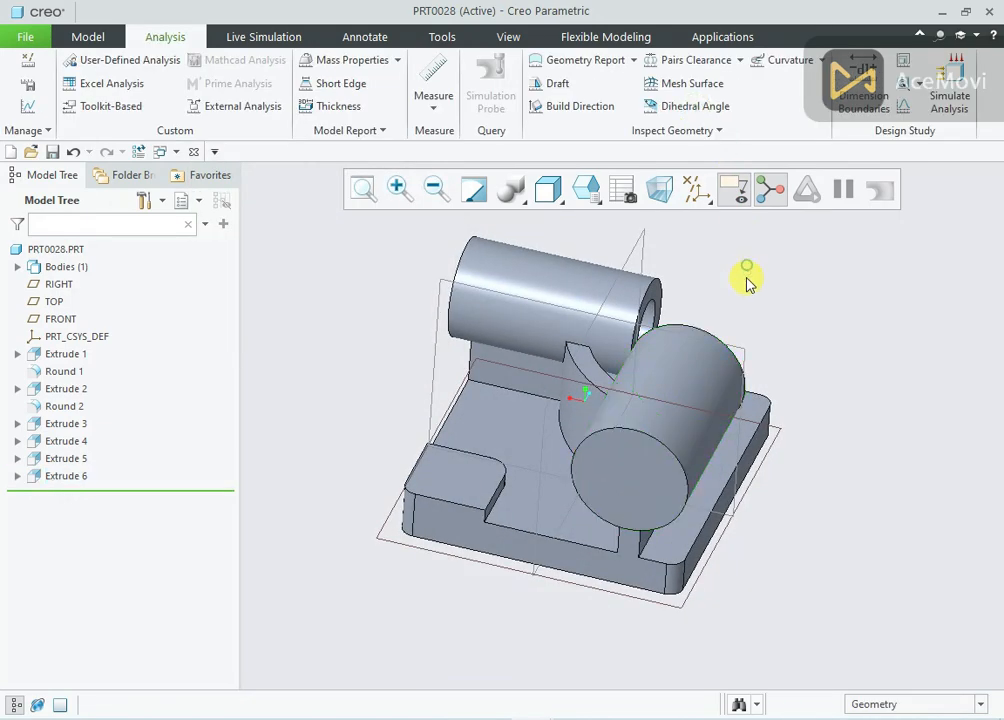
# Start an extrusion sketch on the second cylinder's outer end face and draw a circle concentric with it
pyautogui.click(641, 472)
pyautogui.click(737, 387)
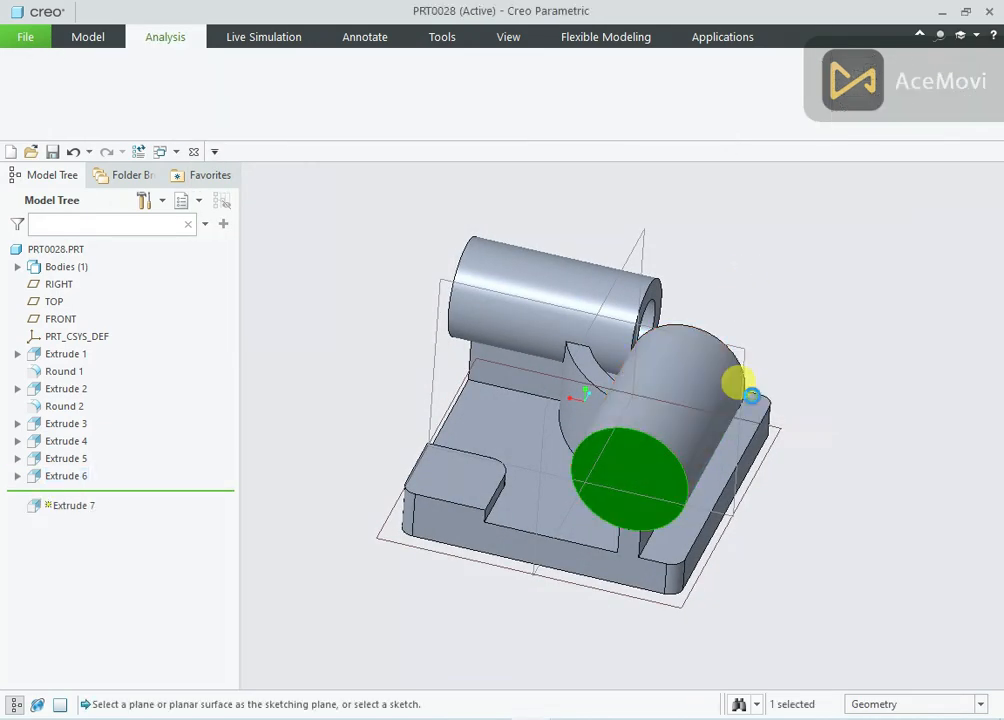
pyautogui.click(674, 187)
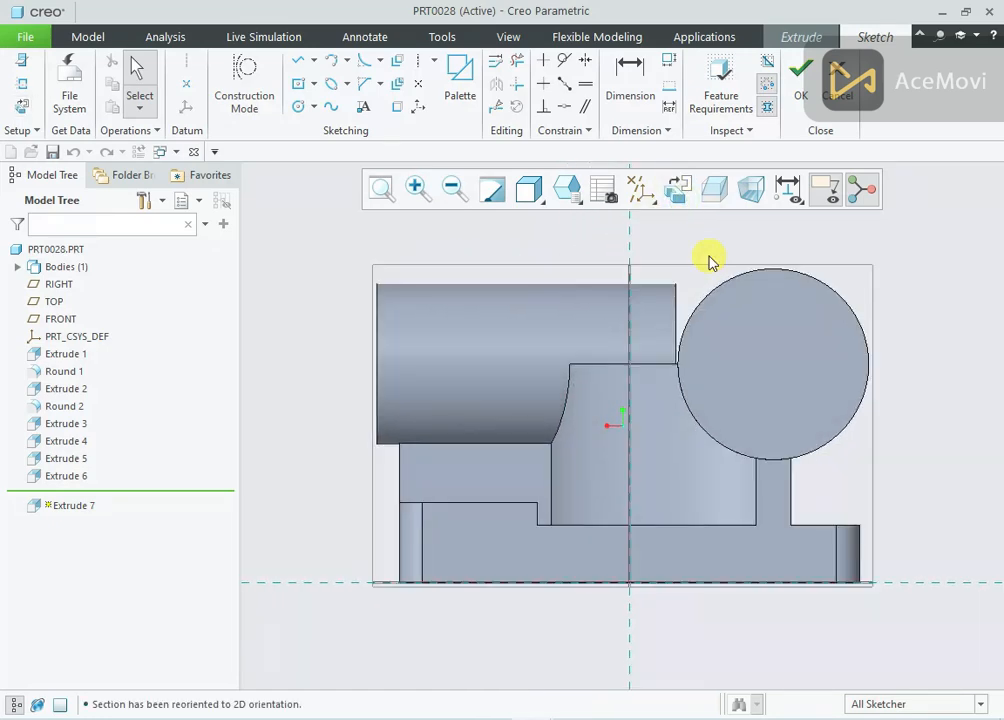
pyautogui.rightClick(736, 270)
pyautogui.click(799, 290)
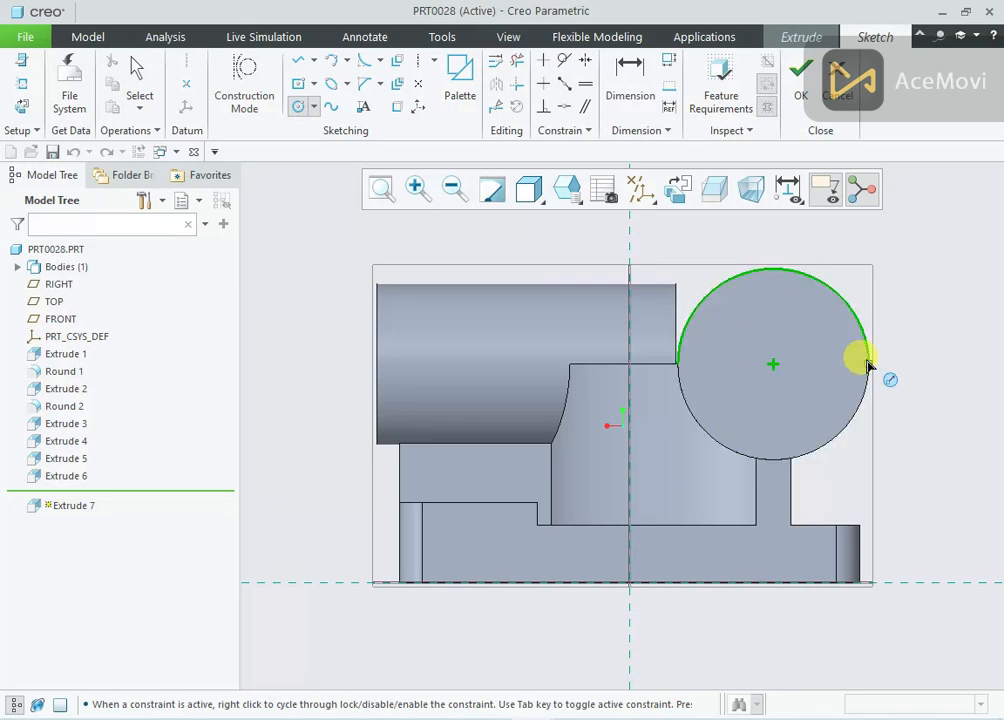
pyautogui.click(771, 363)
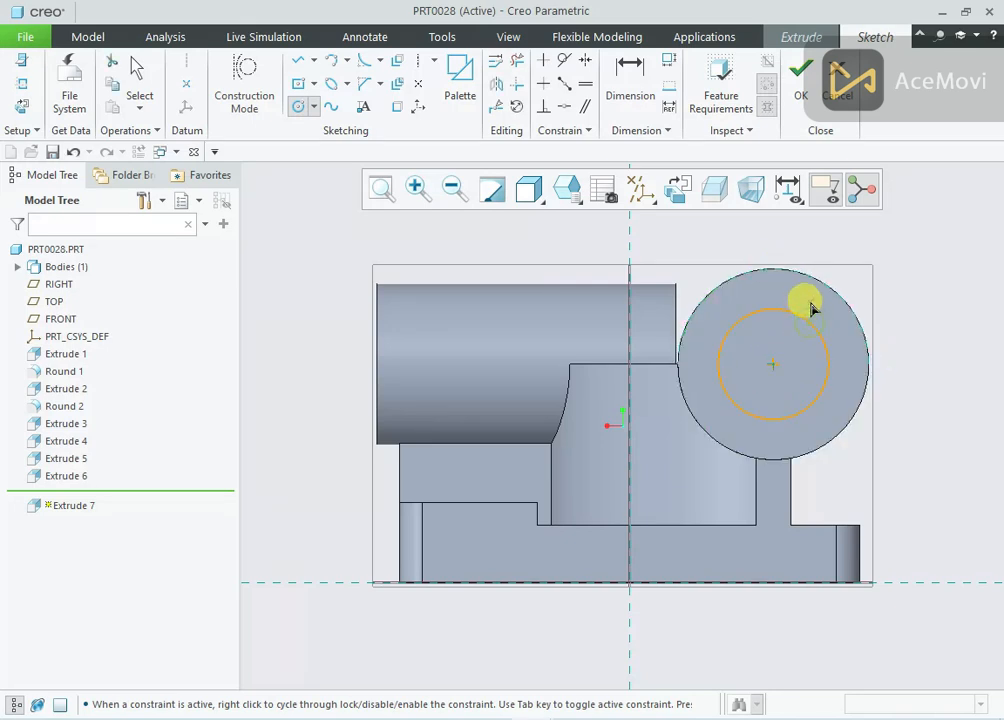
pyautogui.click(778, 309)
pyautogui.middleClick(778, 309)
# Set the concentric circle's diameter to 41 mm and finish the bore sketch
pyautogui.doubleClick(685, 314)
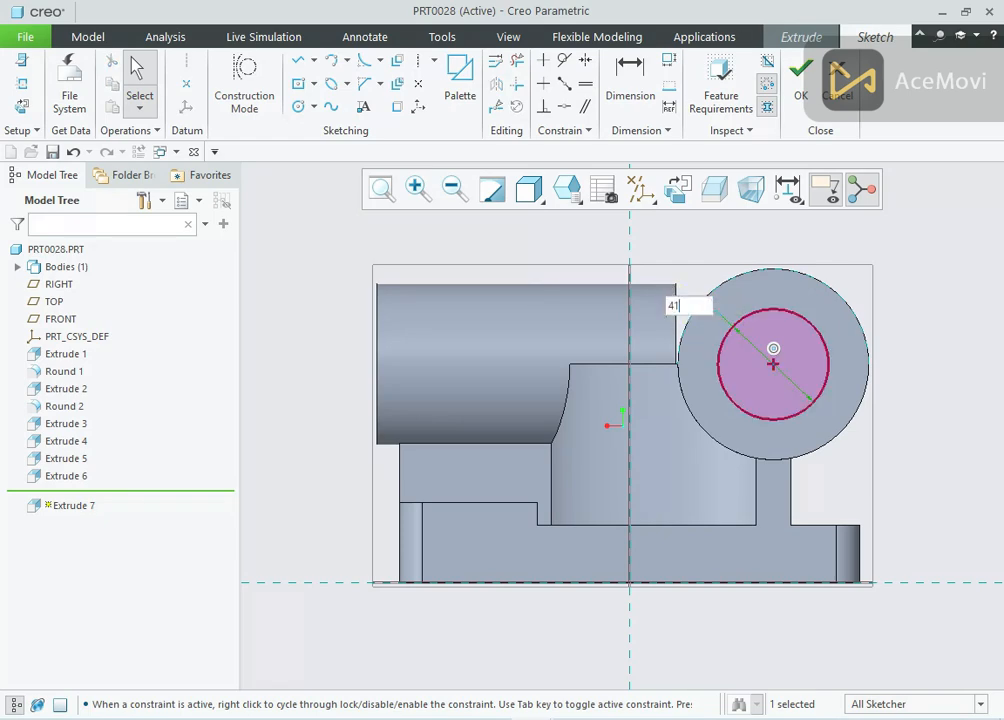
pyautogui.press('Return')
pyautogui.hotkey('ctrl', 'd')
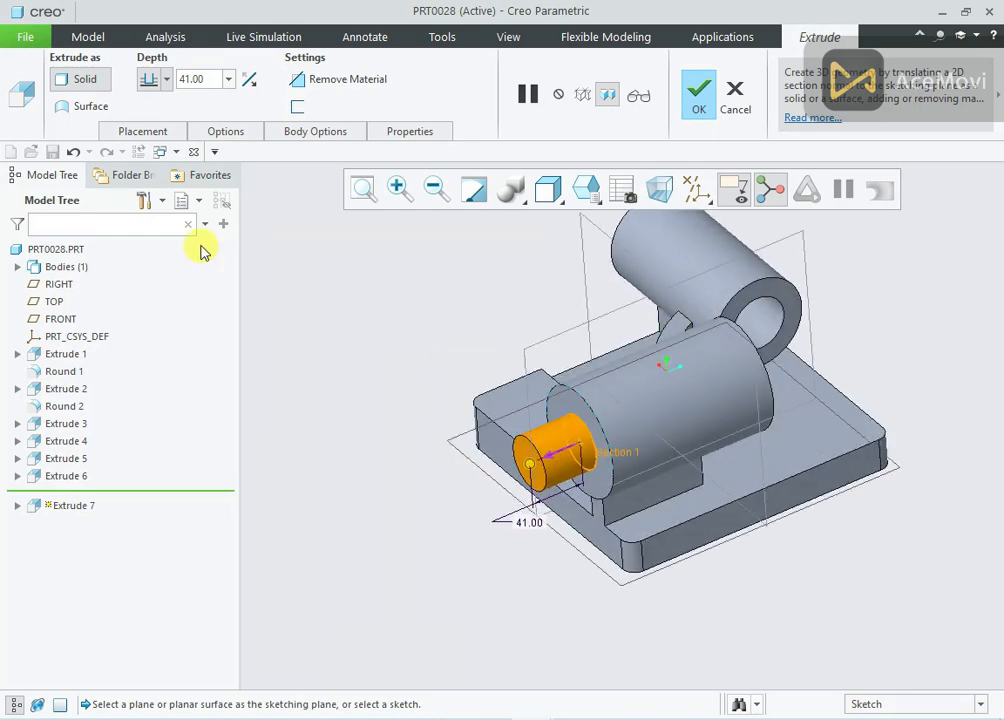
pyautogui.moveTo(470, 307); pyautogui.dragTo(506, 282, button='middle')
# Reopen the bore's section sketch, reposition the diameter dimension's label outside the cylinder, and finish the sketch again
pyautogui.click(155, 134)
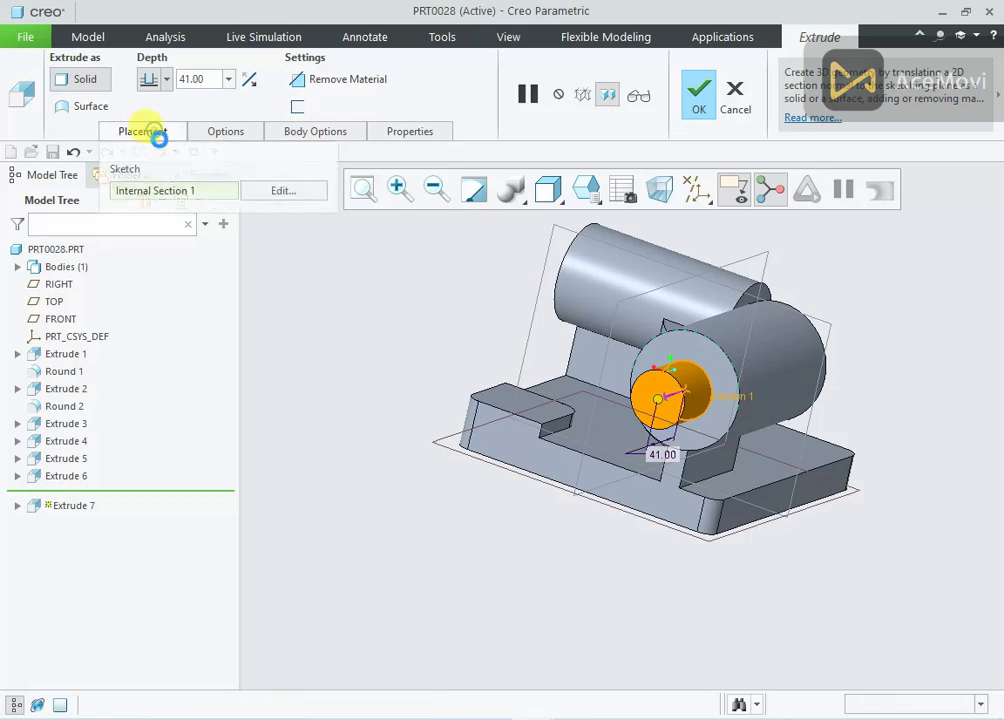
pyautogui.click(262, 189)
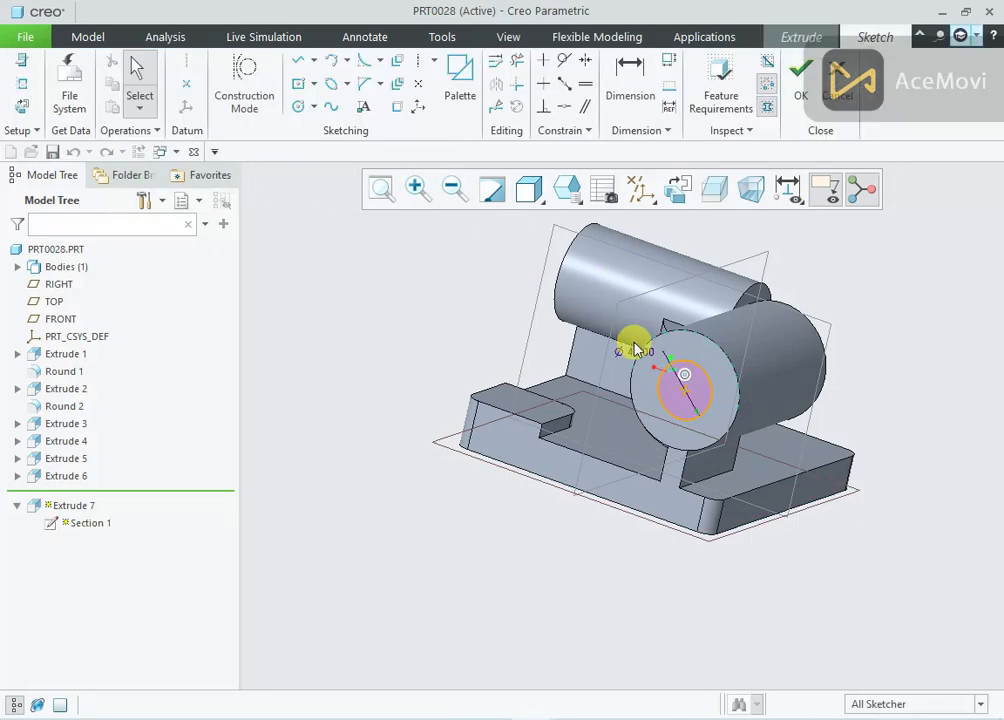
pyautogui.moveTo(639, 352); pyautogui.dragTo(605, 406)
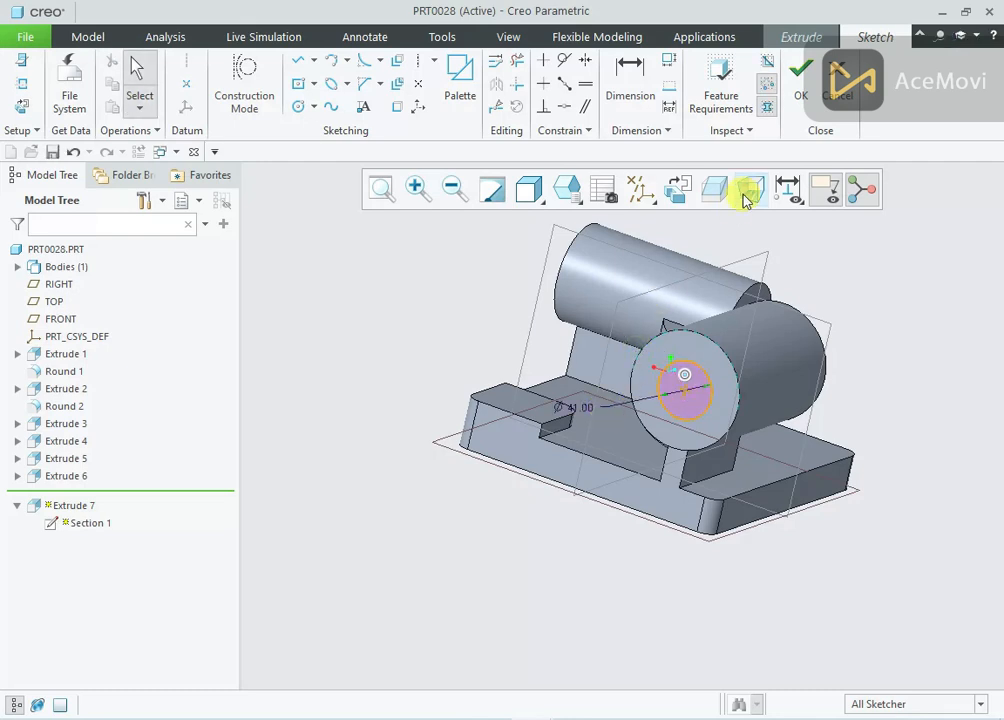
pyautogui.click(799, 88)
# Remove material Through All along the second cylinder, with the cut direction flipped inward, and complete the bore
pyautogui.click(313, 84)
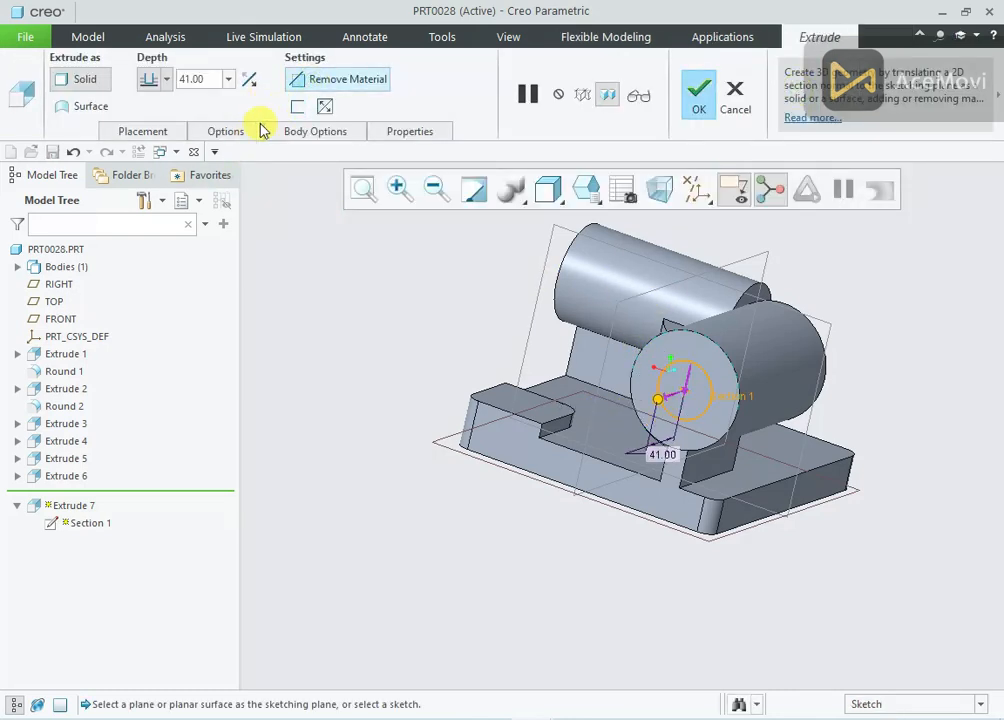
pyautogui.click(232, 131)
pyautogui.click(345, 203)
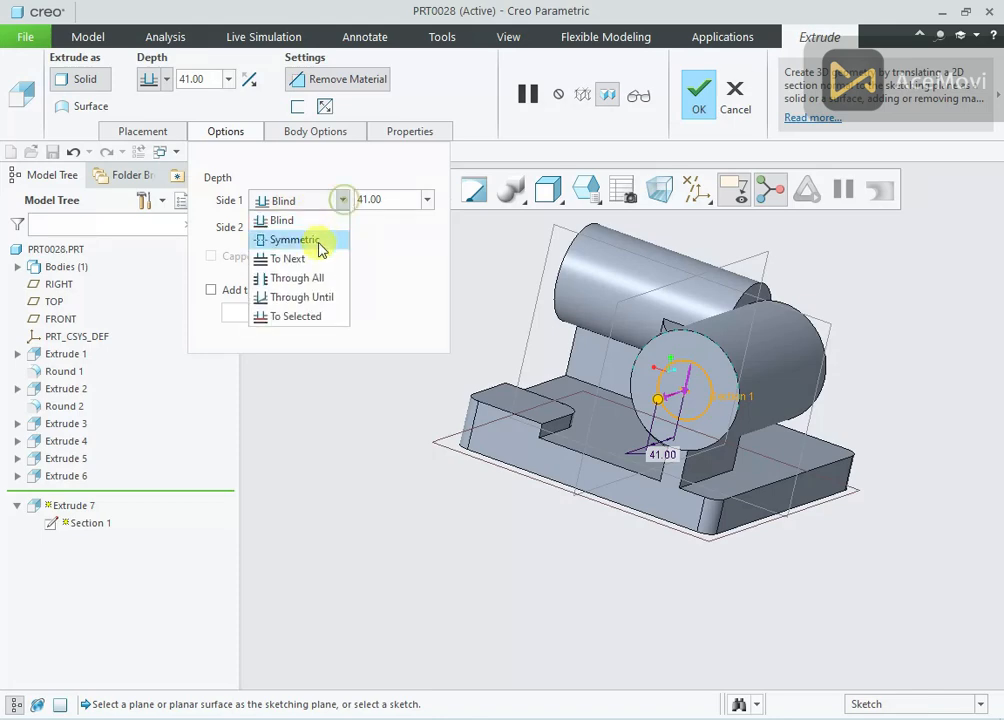
pyautogui.click(316, 278)
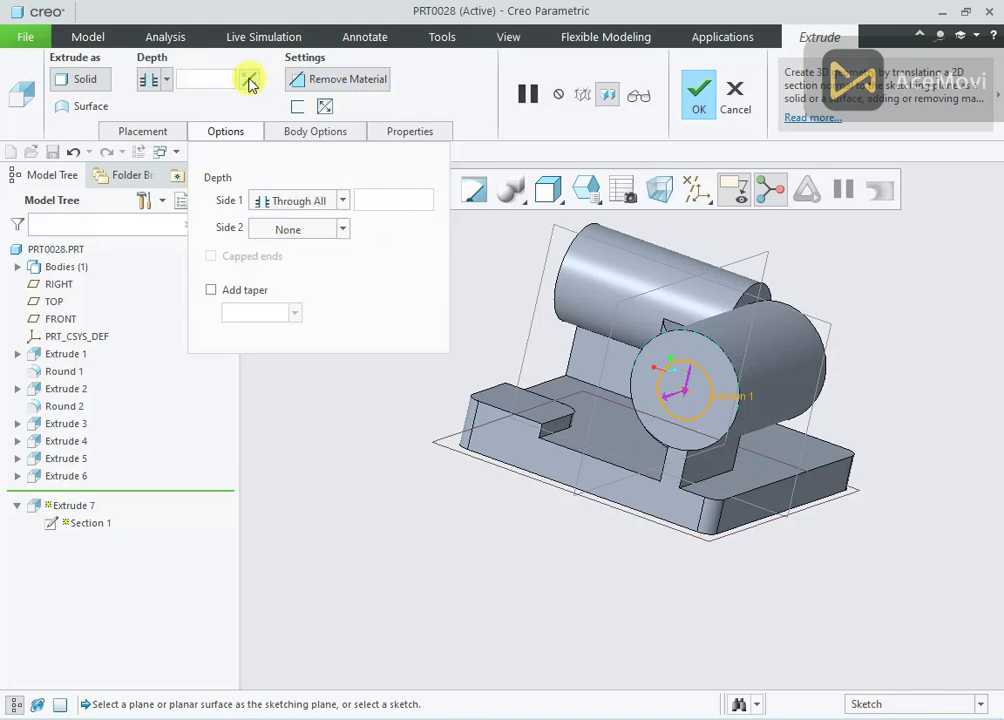
pyautogui.click(699, 95)
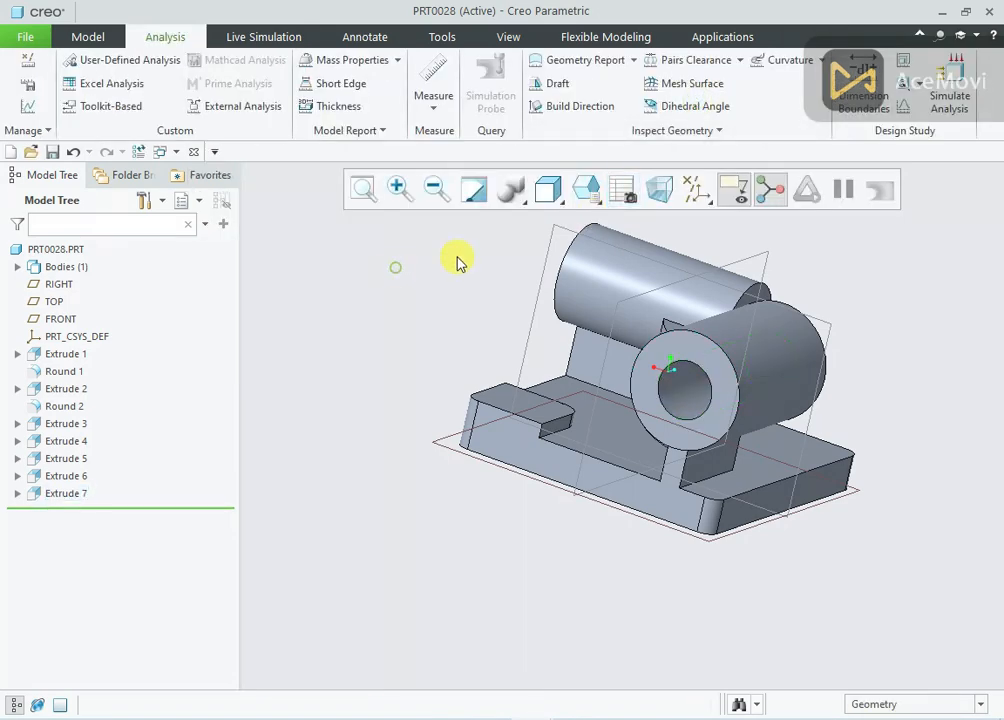
# Start an edge chamfer using the Angle x D scheme and set its D distance to 5 mm
pyautogui.moveTo(457, 262); pyautogui.dragTo(522, 291, button='middle')
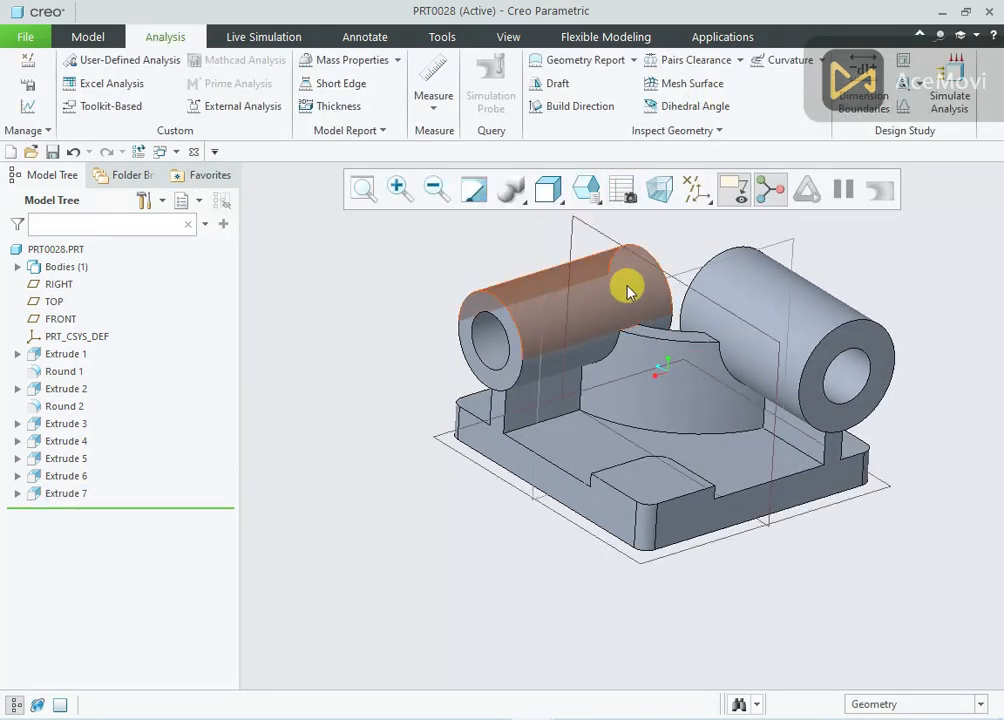
pyautogui.scroll(2, 627, 291)
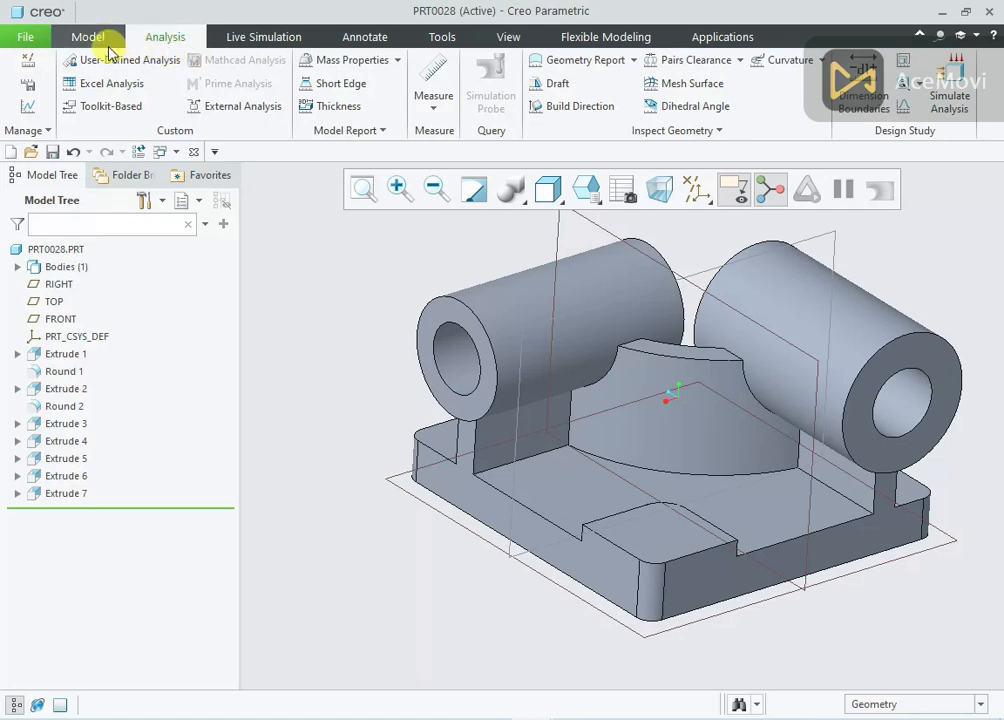
pyautogui.click(90, 37)
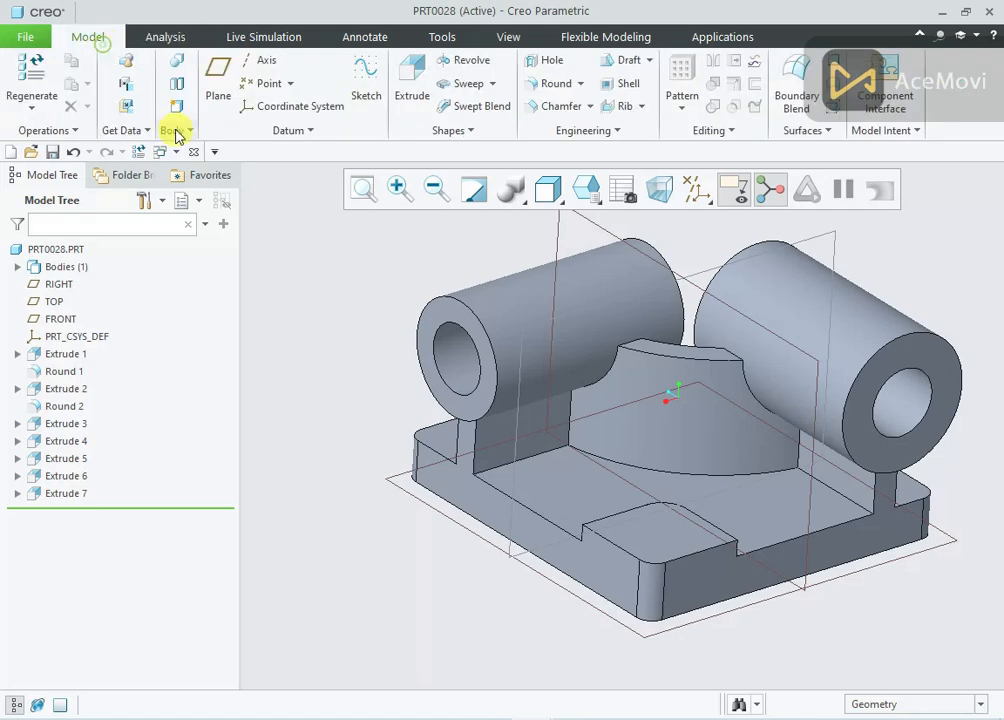
pyautogui.click(559, 102)
pyautogui.click(222, 79)
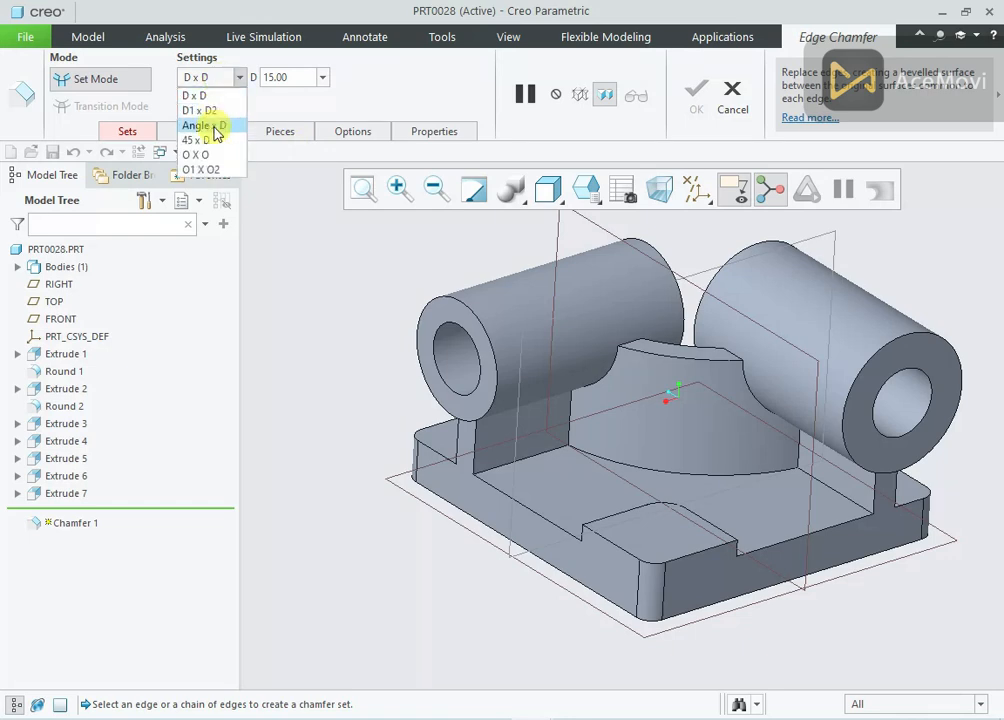
pyautogui.click(217, 127)
pyautogui.click(405, 80)
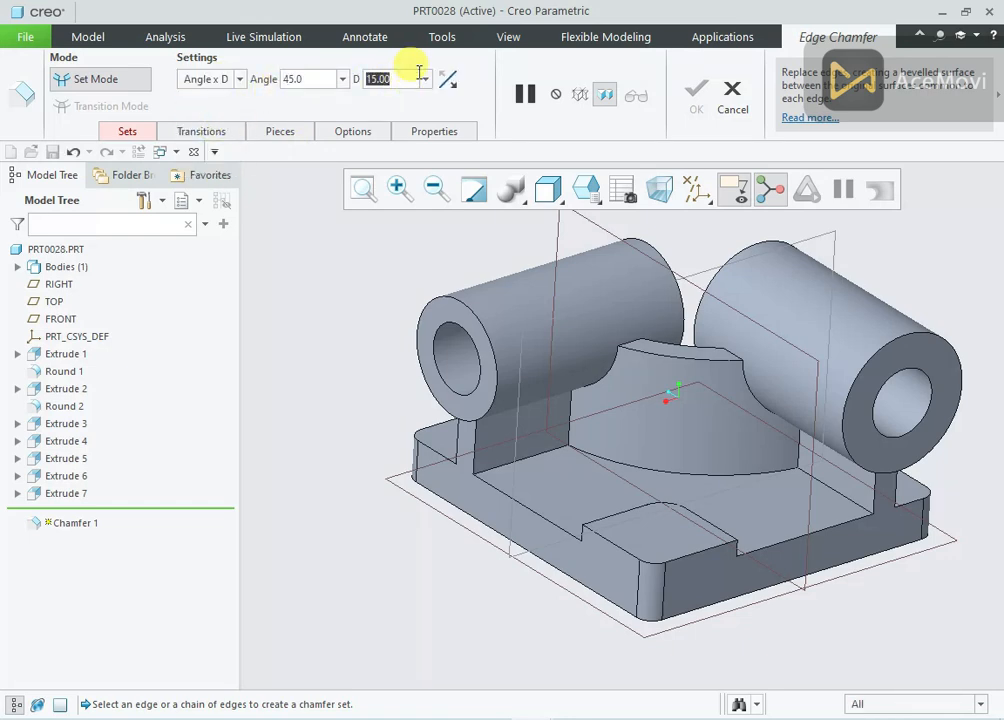
pyautogui.write('5')
pyautogui.press('Return')
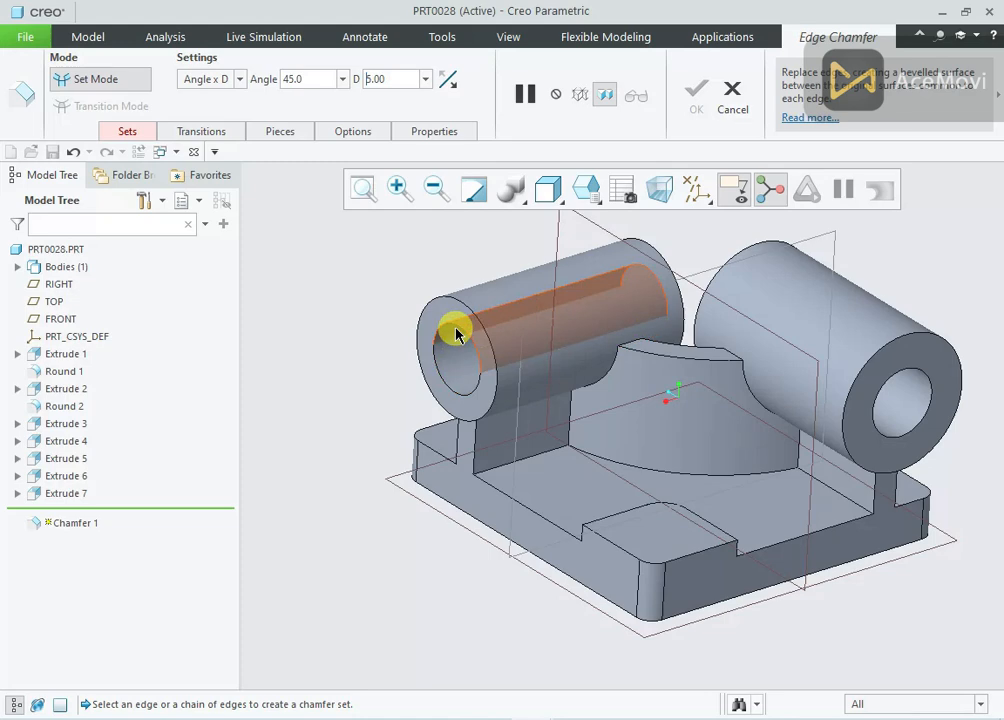
# Chamfer the bore edges at both ends of both horizontal cylinders and complete the feature
pyautogui.click(456, 330)
pyautogui.moveTo(459, 314); pyautogui.dragTo(410, 300, button='middle')
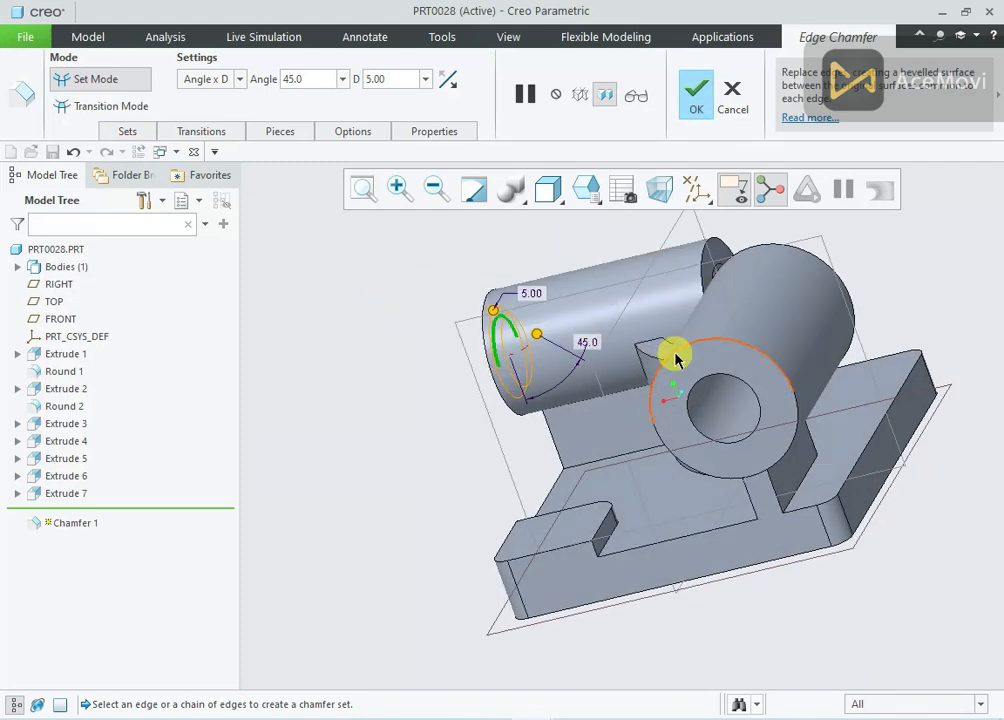
pyautogui.moveTo(717, 381); pyautogui.dragTo(605, 406, button='middle')
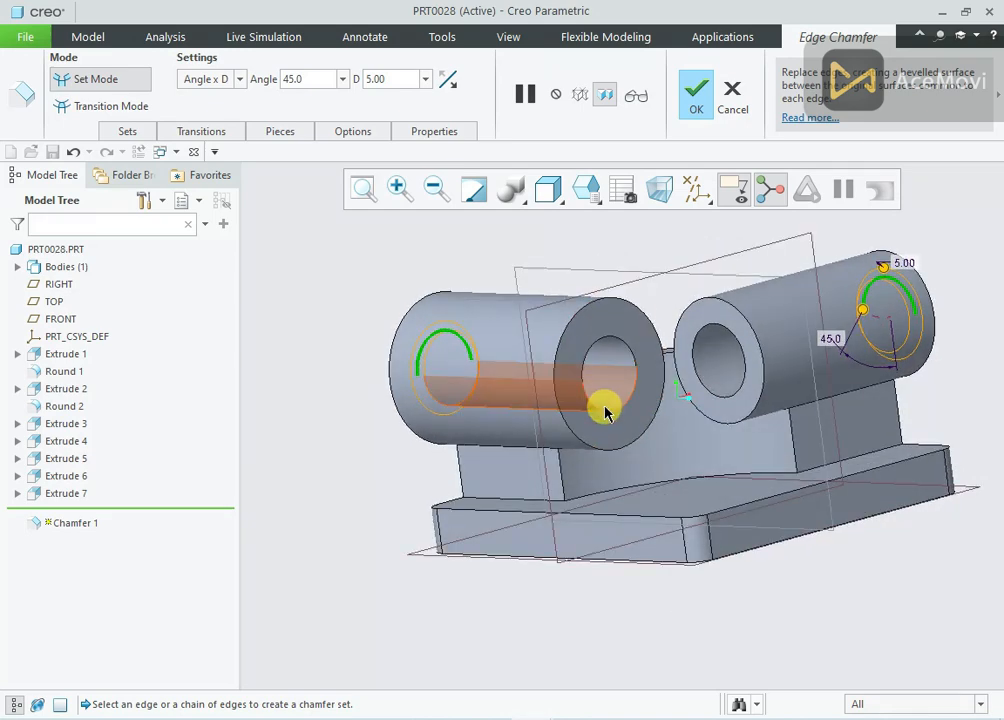
pyautogui.click(605, 415)
pyautogui.click(712, 399)
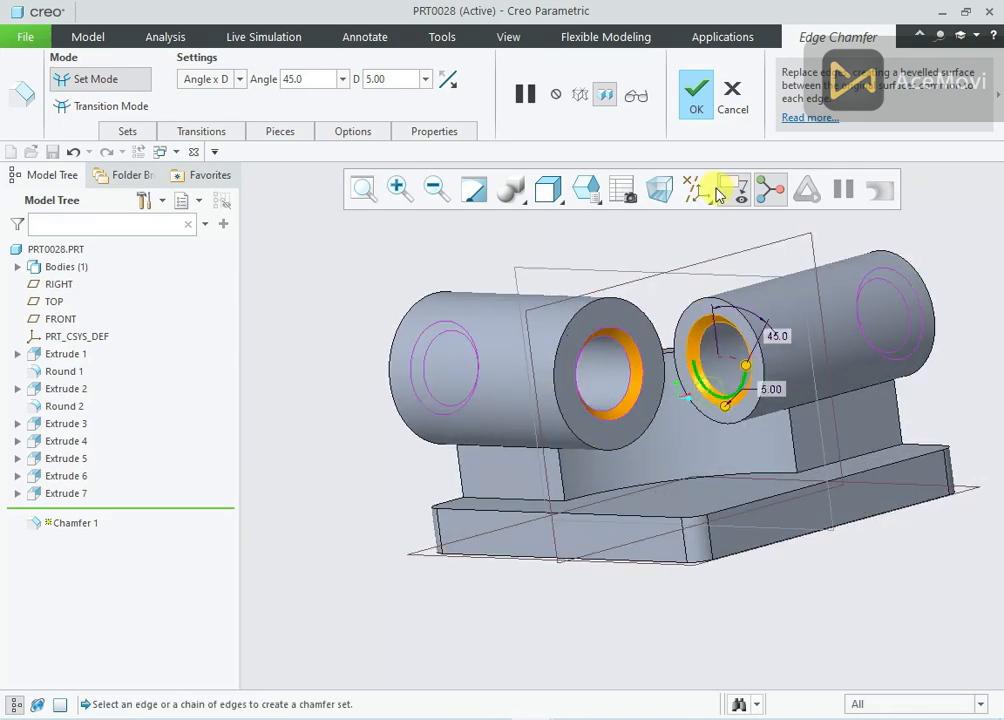
pyautogui.click(710, 113)
# Start an extrusion sketch on the base plate's upper face and orient the view parallel to the sketch plane
pyautogui.moveTo(381, 267)
pyautogui.mouseDown(button='middle')
pyautogui.moveTo(549, 246)
pyautogui.moveTo(634, 251)
pyautogui.moveTo(637, 288)
pyautogui.moveTo(688, 240)
pyautogui.moveTo(657, 278)
pyautogui.moveTo(643, 262)
pyautogui.moveTo(657, 250)
pyautogui.mouseUp(button='middle')
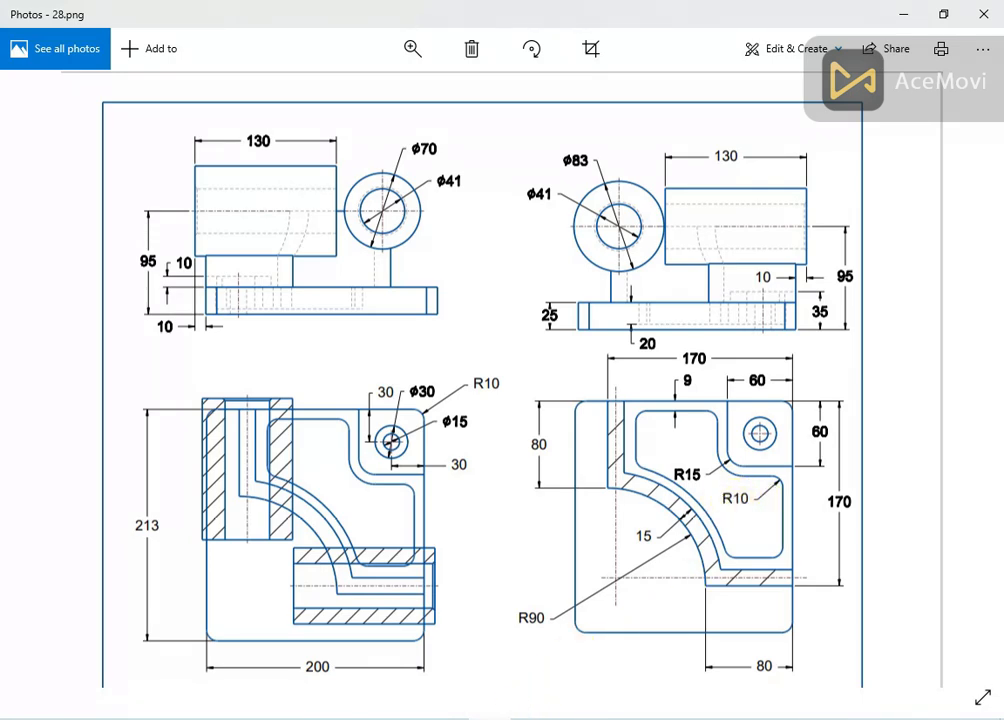
pyautogui.click(499, 719)
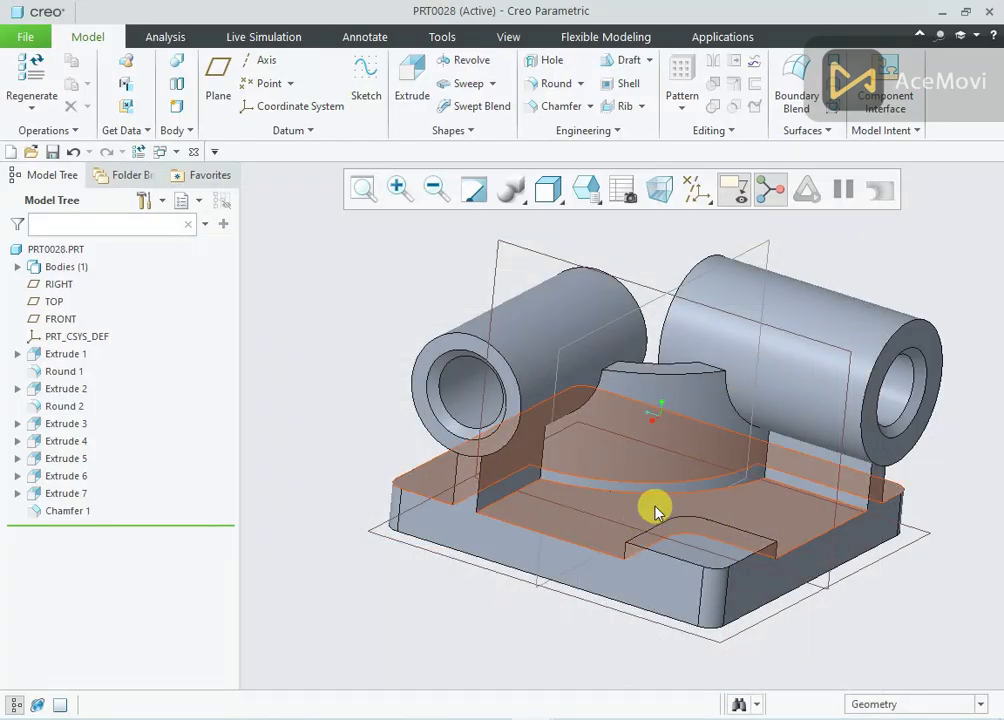
pyautogui.click(553, 518)
pyautogui.click(670, 439)
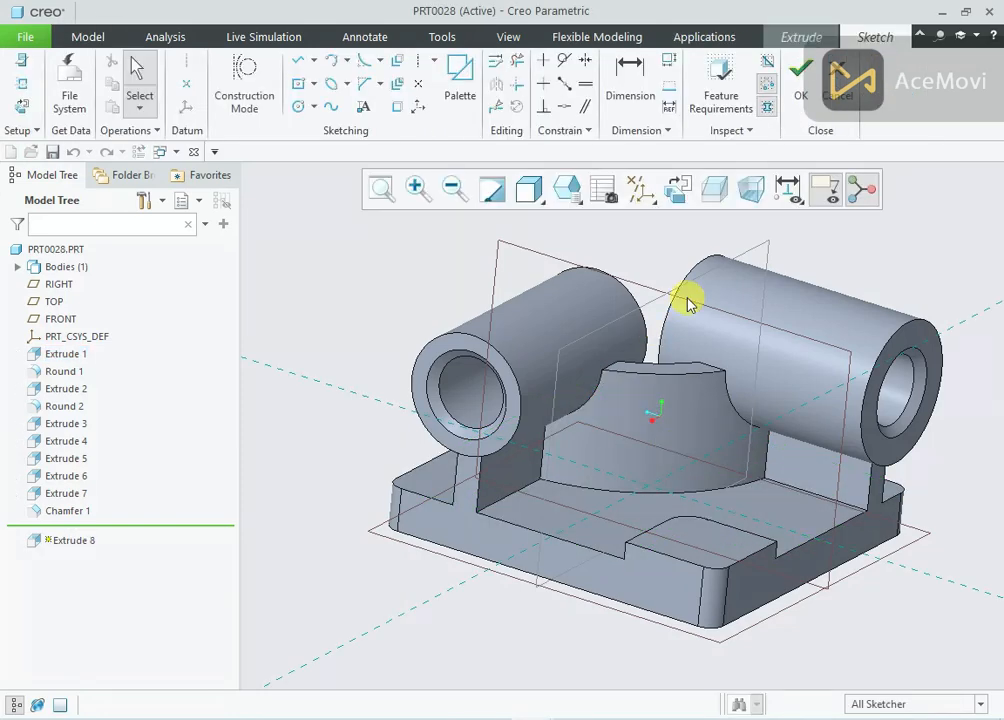
pyautogui.click(681, 192)
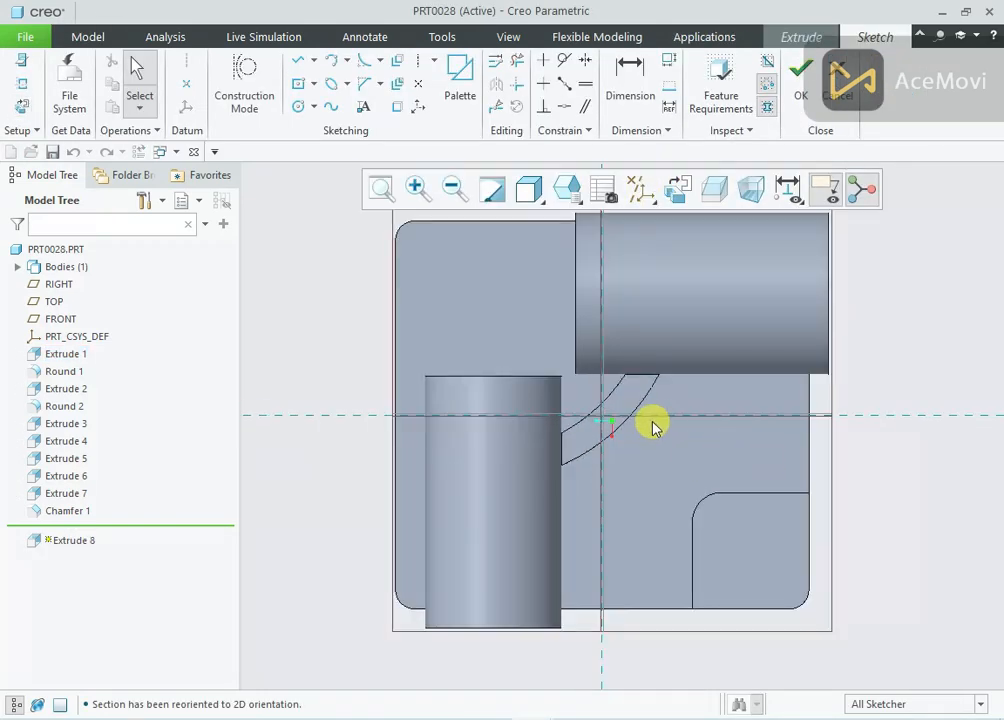
pyautogui.scroll(1, 740, 362)
pyautogui.scroll(-2, 733, 355)
pyautogui.scroll(1, 733, 352)
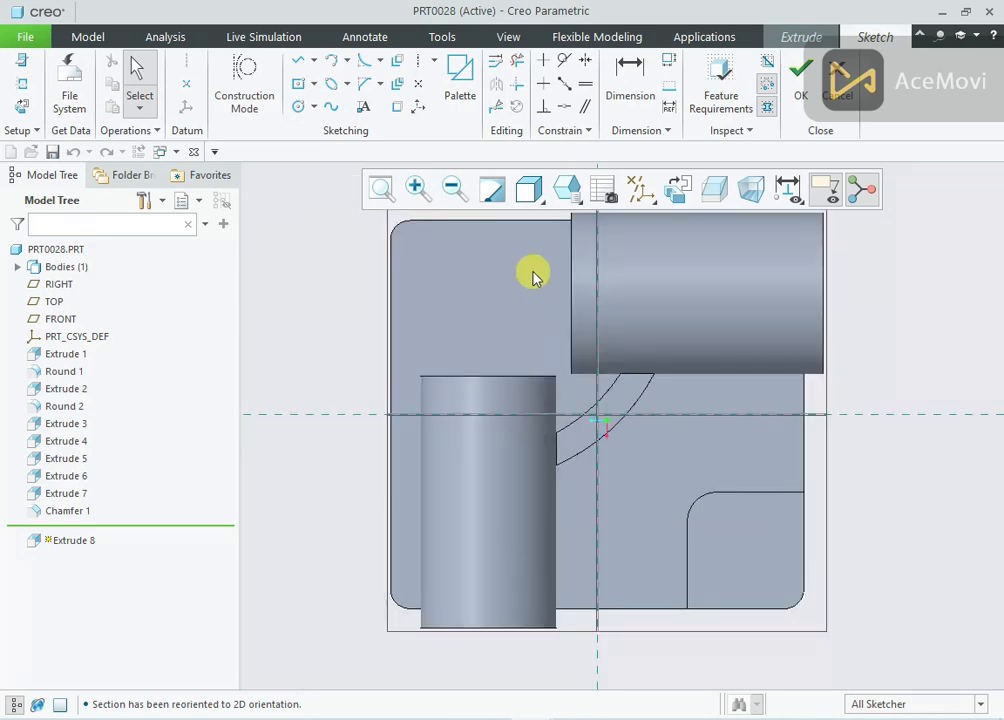
# Change the model display style to Wireframe so the wall edges beneath the cylinders can be picked
pyautogui.click(530, 190)
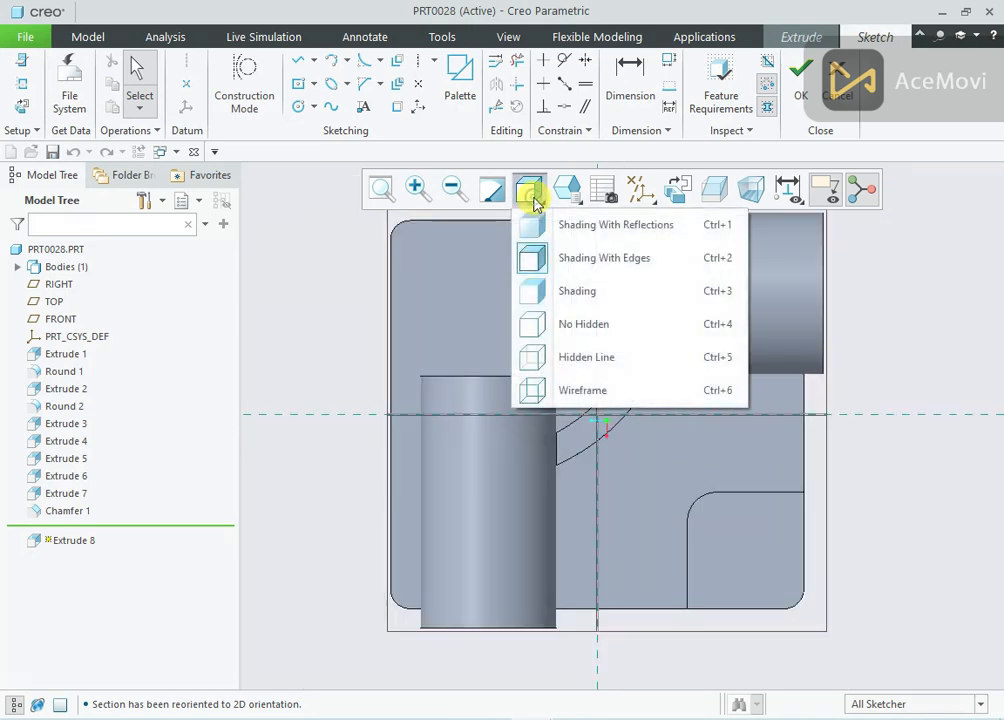
pyautogui.click(548, 325)
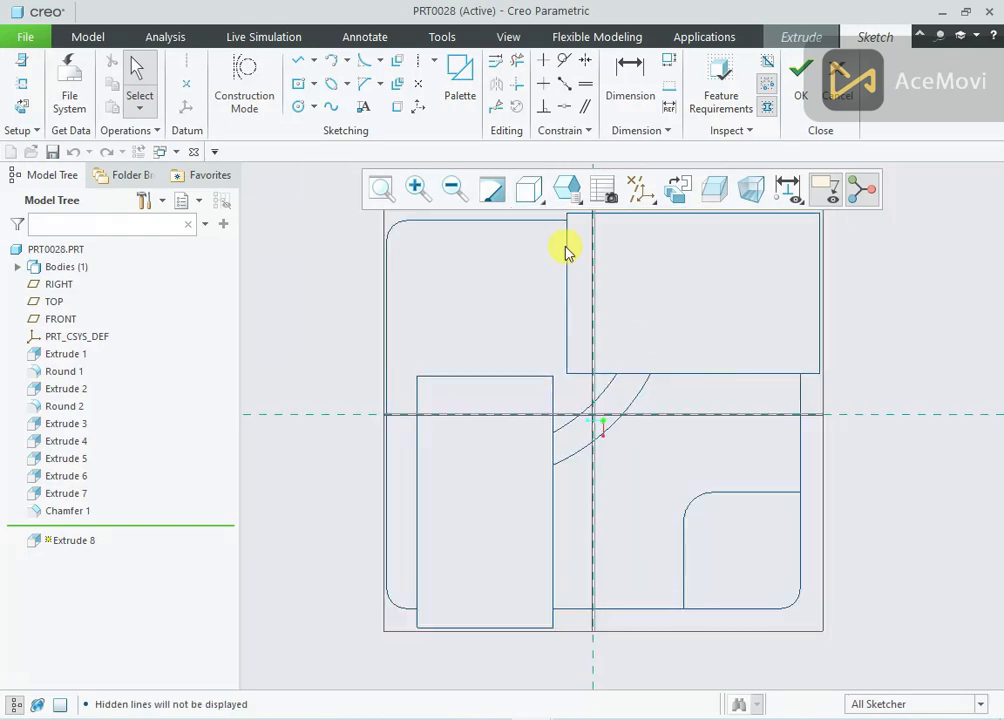
pyautogui.click(540, 186)
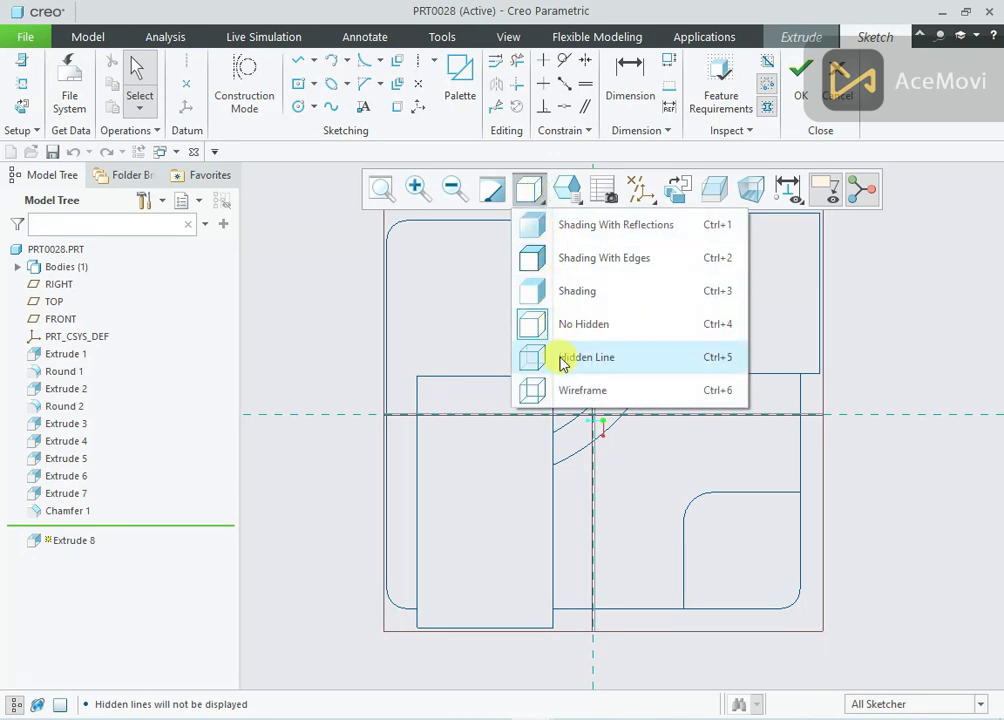
pyautogui.click(580, 390)
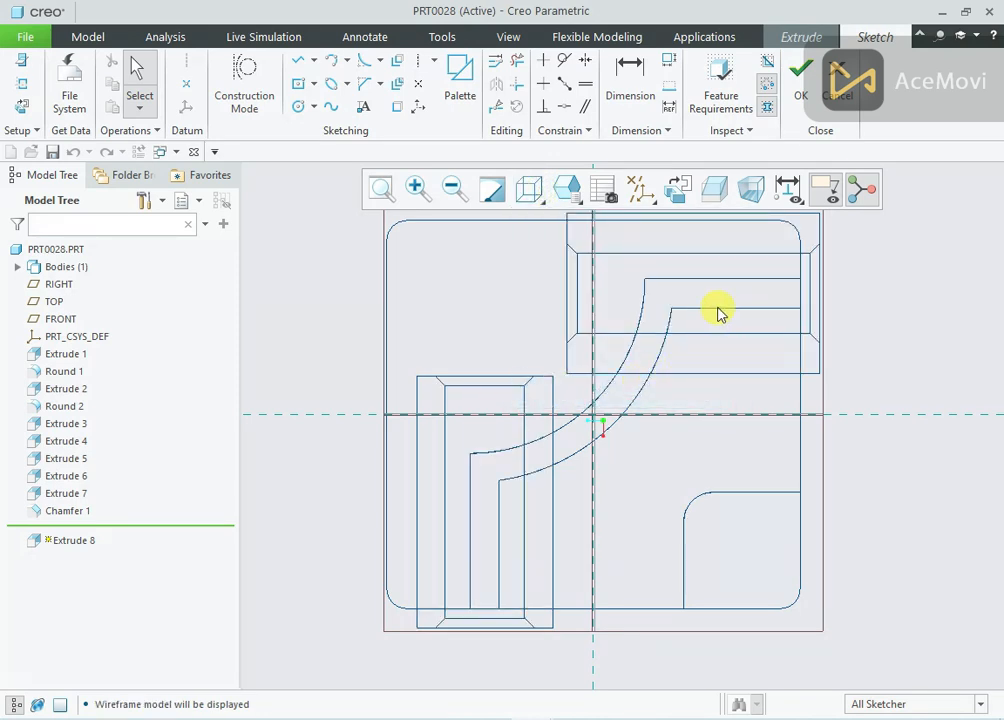
# Project the curved wall's inner edges, the adjoining plate edges and the corner pad's edges into a closed loop
pyautogui.click(400, 112)
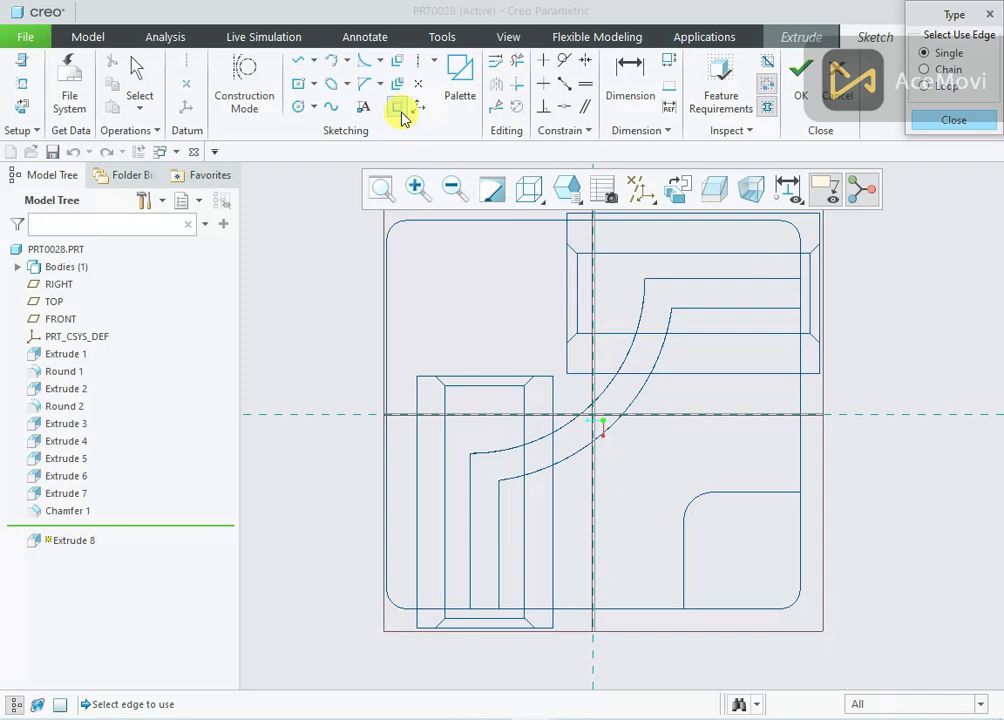
pyautogui.click(741, 311)
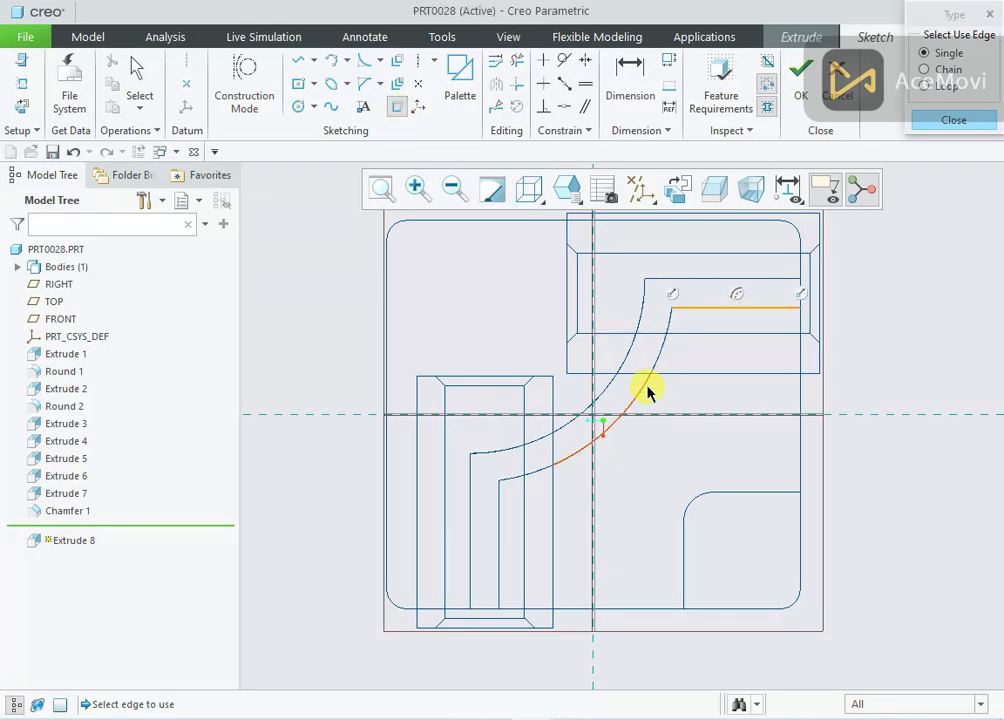
pyautogui.click(662, 350)
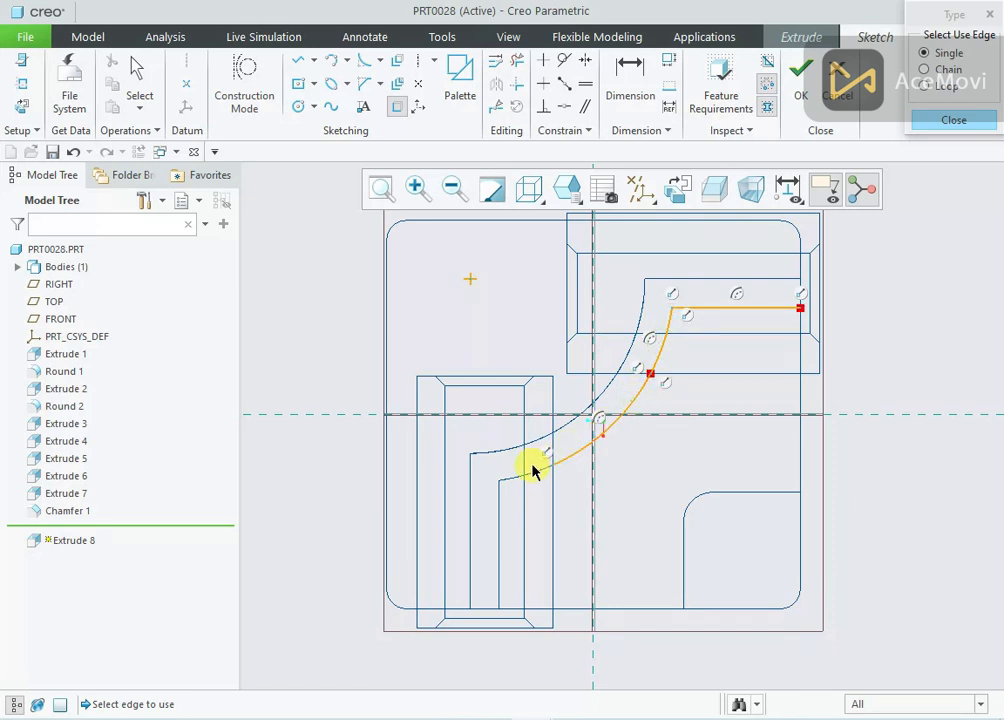
pyautogui.click(583, 609)
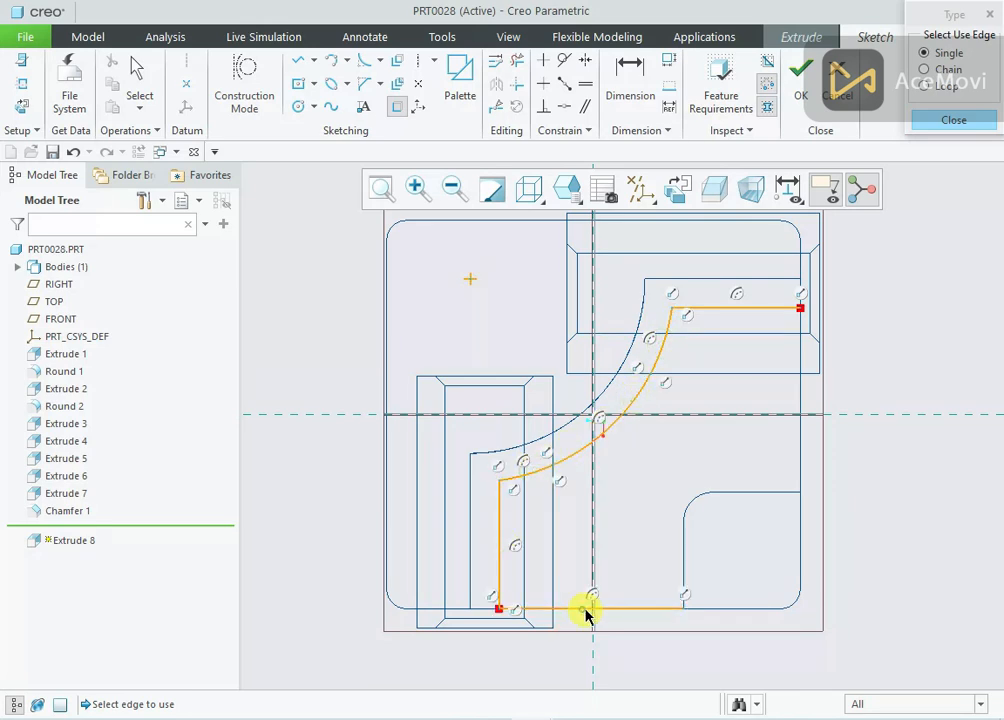
pyautogui.click(686, 541)
pyautogui.click(694, 511)
pyautogui.click(800, 455)
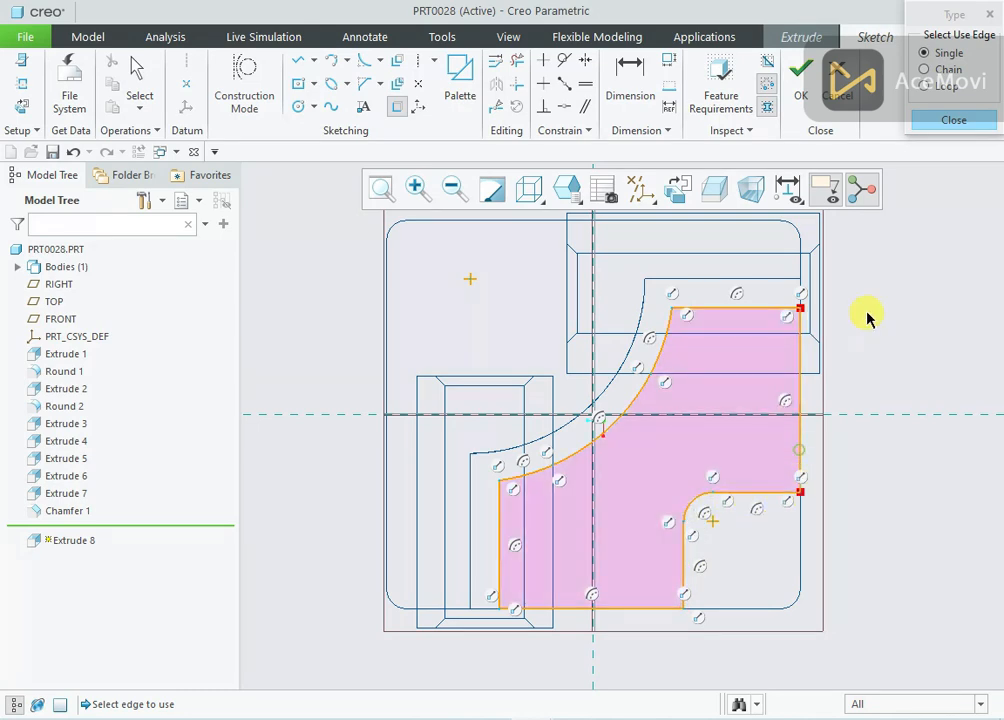
# Offset the whole projected loop inward by 9 mm using the Loop option
pyautogui.click(398, 60)
pyautogui.click(926, 86)
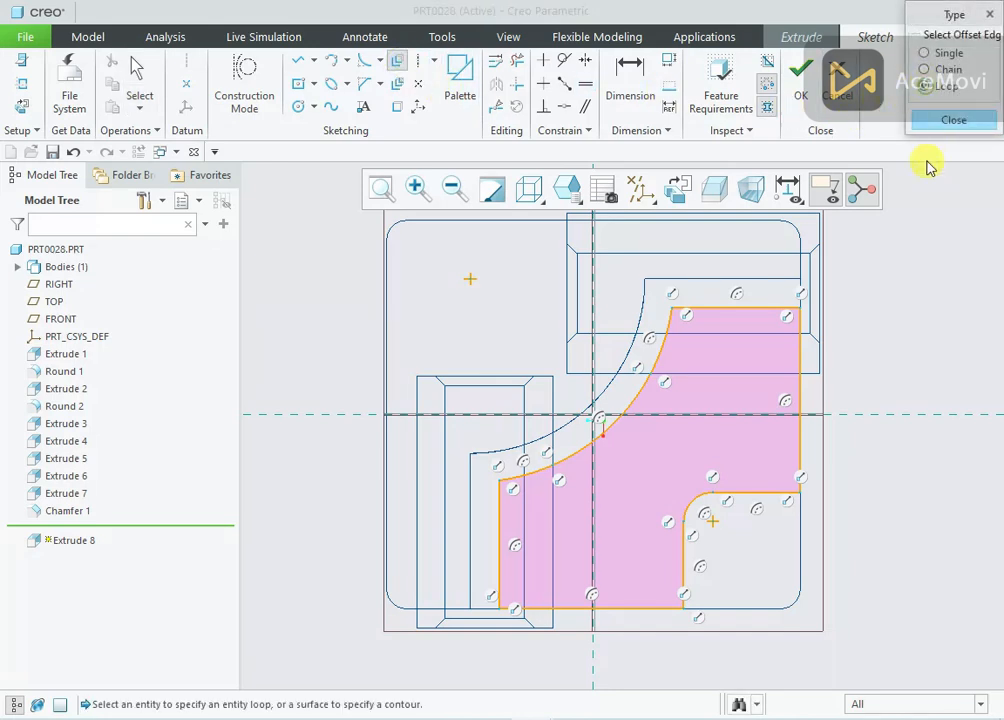
pyautogui.click(799, 358)
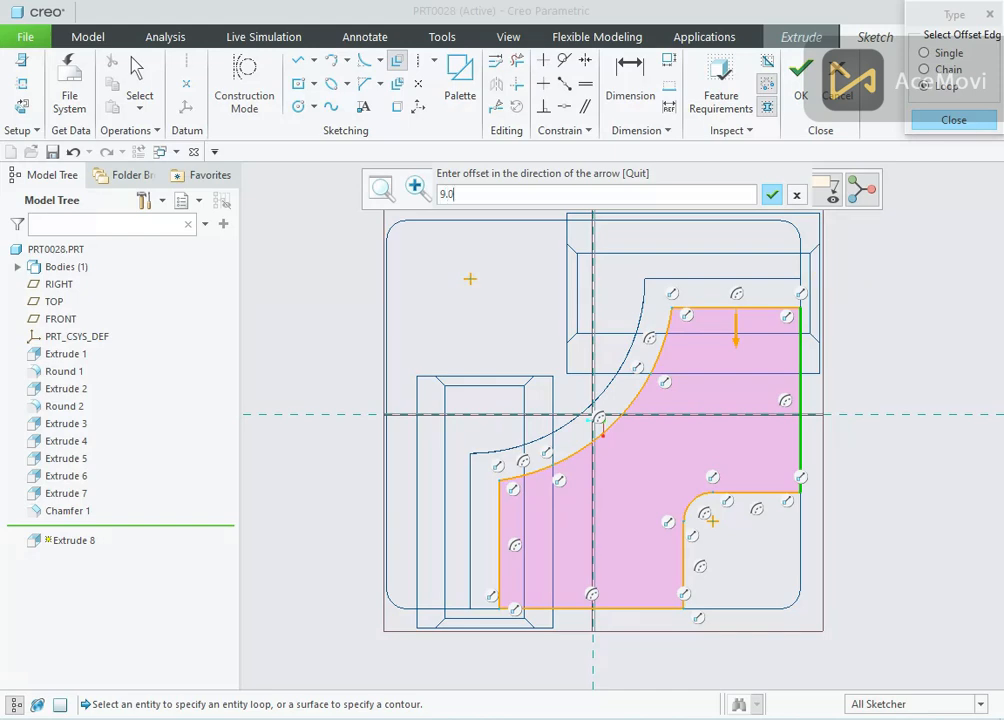
pyautogui.write('9.0')
pyautogui.press('Return')
pyautogui.click(838, 269)
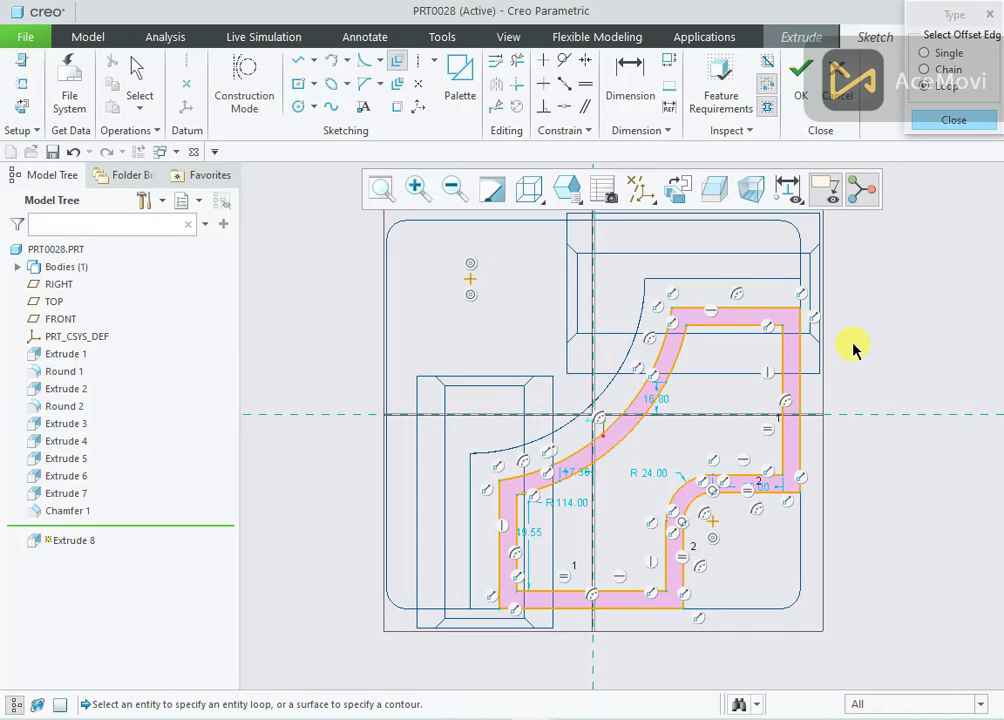
pyautogui.scroll(-1, 832, 350)
pyautogui.scroll(1, 816, 350)
pyautogui.click(887, 350)
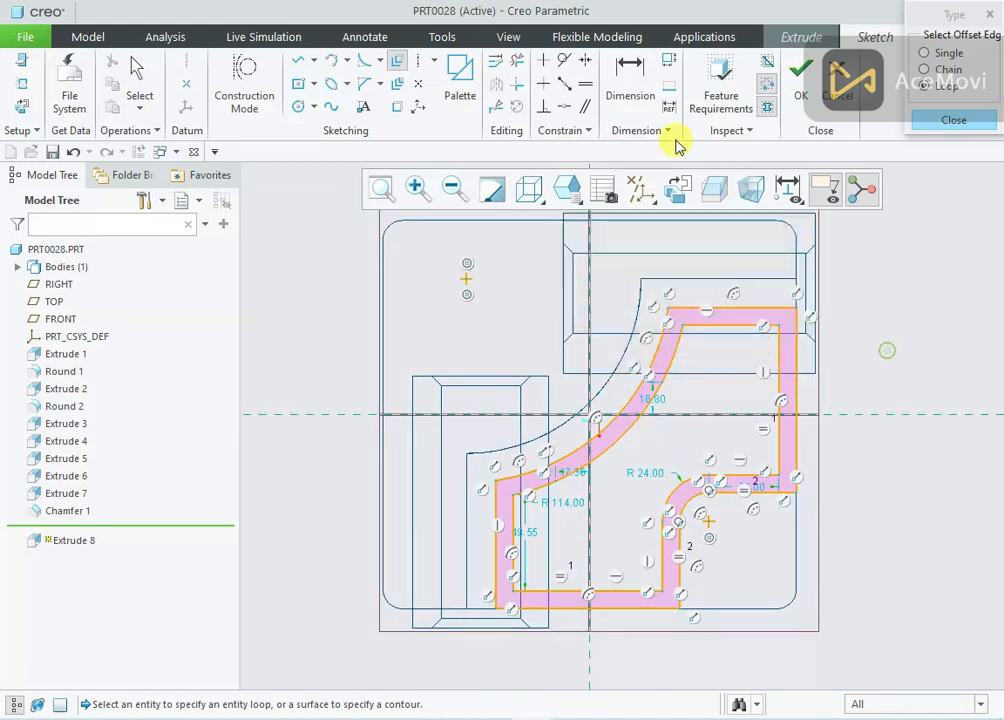
# Trim away the outer projected loop, including its leftover arc segment, keep only the offset loop, and finish the sketch
pyautogui.click(516, 60)
pyautogui.click(692, 306)
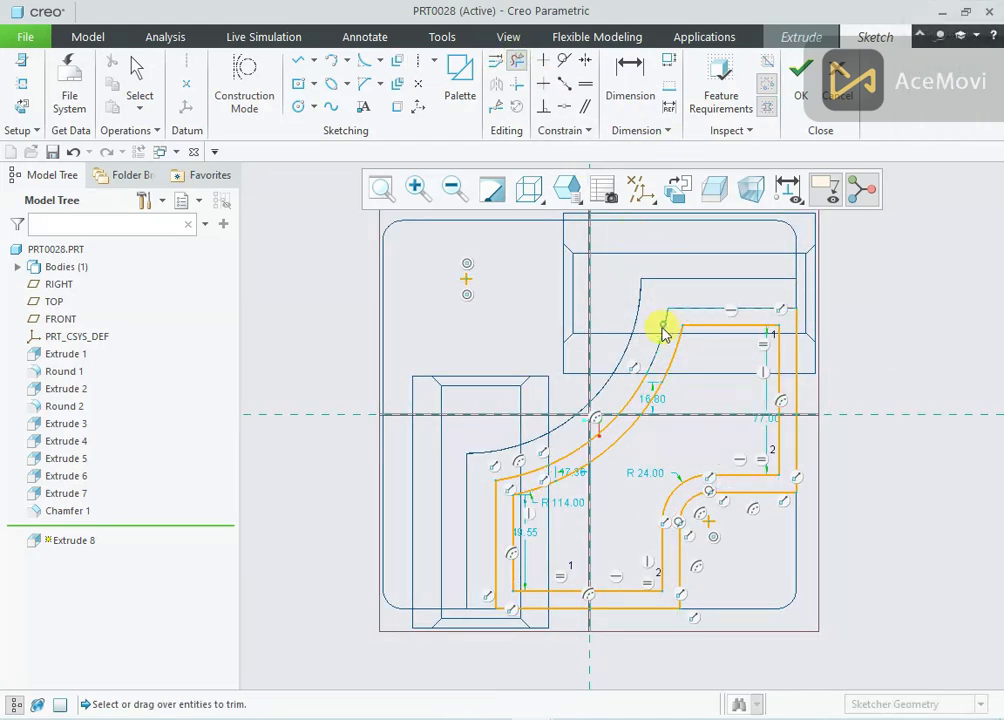
pyautogui.click(636, 404)
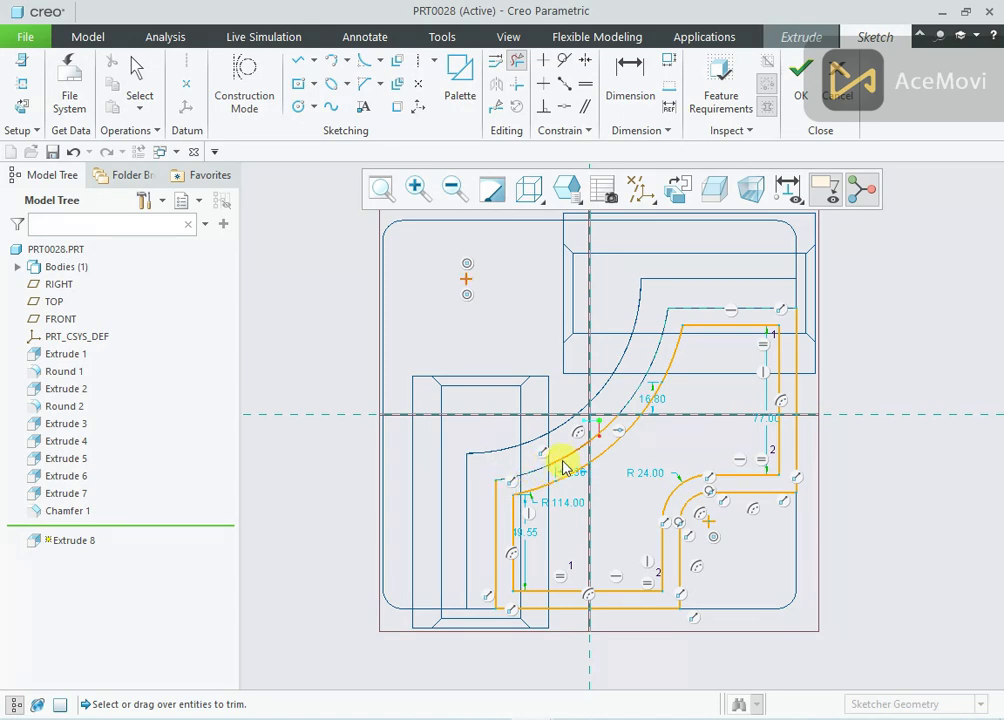
pyautogui.click(494, 507)
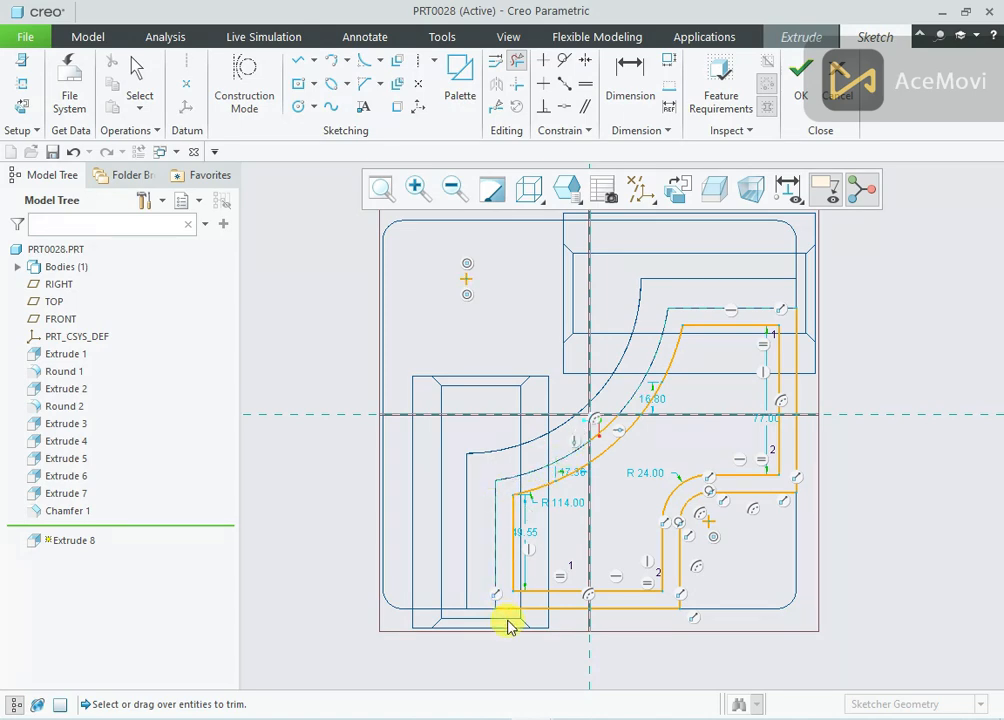
pyautogui.moveTo(538, 611)
pyautogui.mouseDown()
pyautogui.moveTo(632, 621)
pyautogui.moveTo(681, 594)
pyautogui.moveTo(702, 518)
pyautogui.moveTo(782, 496)
pyautogui.moveTo(790, 412)
pyautogui.mouseUp()
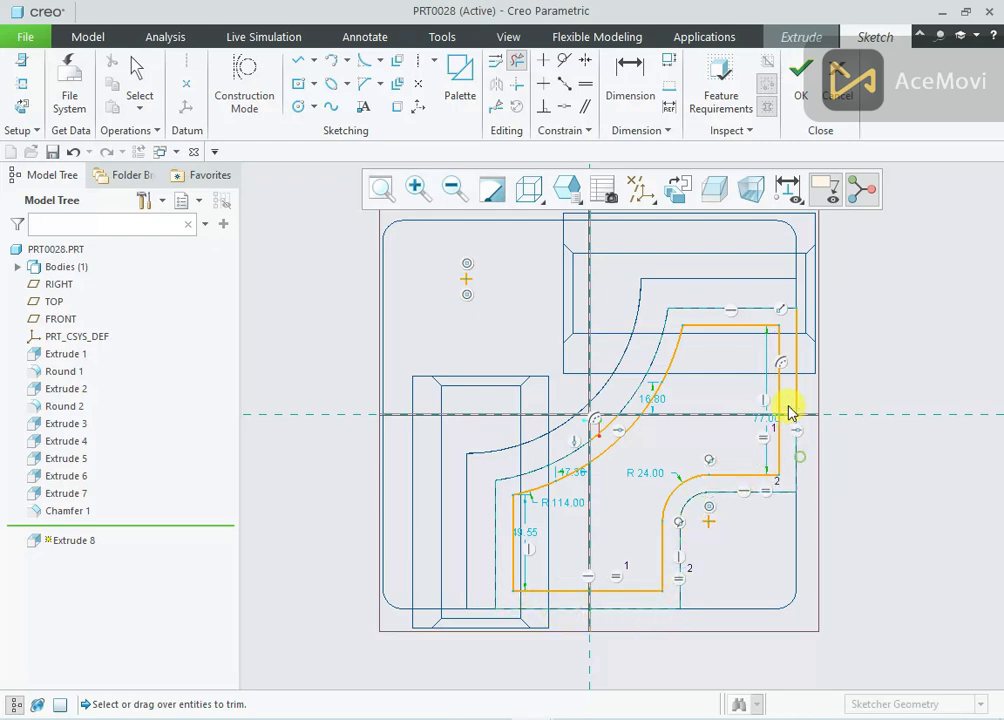
pyautogui.middleClick(811, 321)
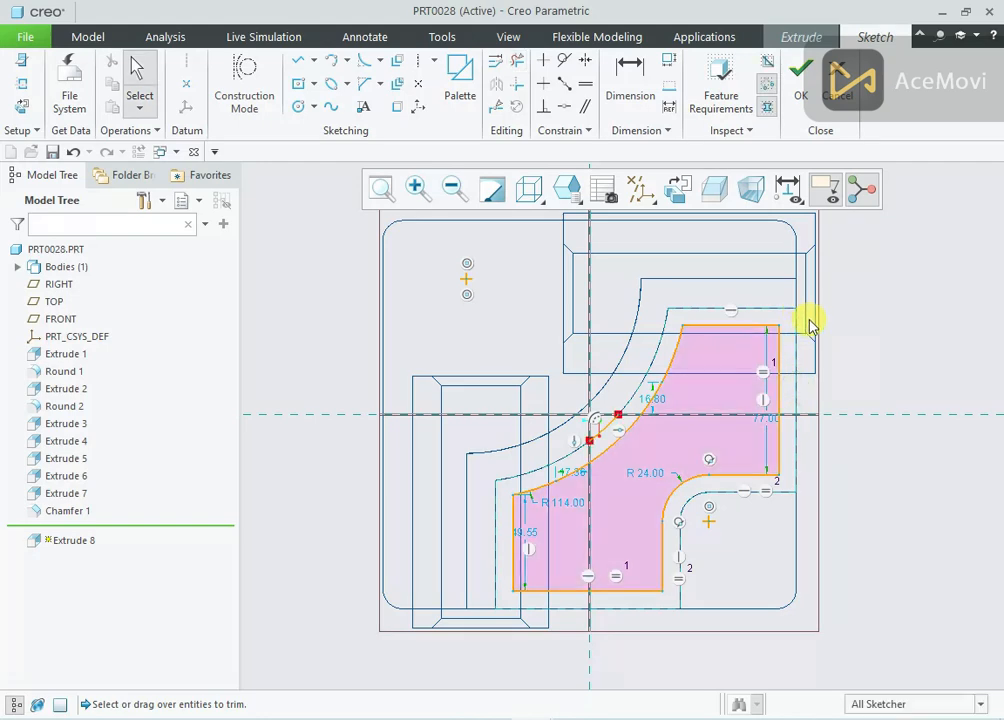
pyautogui.click(612, 435)
pyautogui.click(519, 60)
pyautogui.click(603, 428)
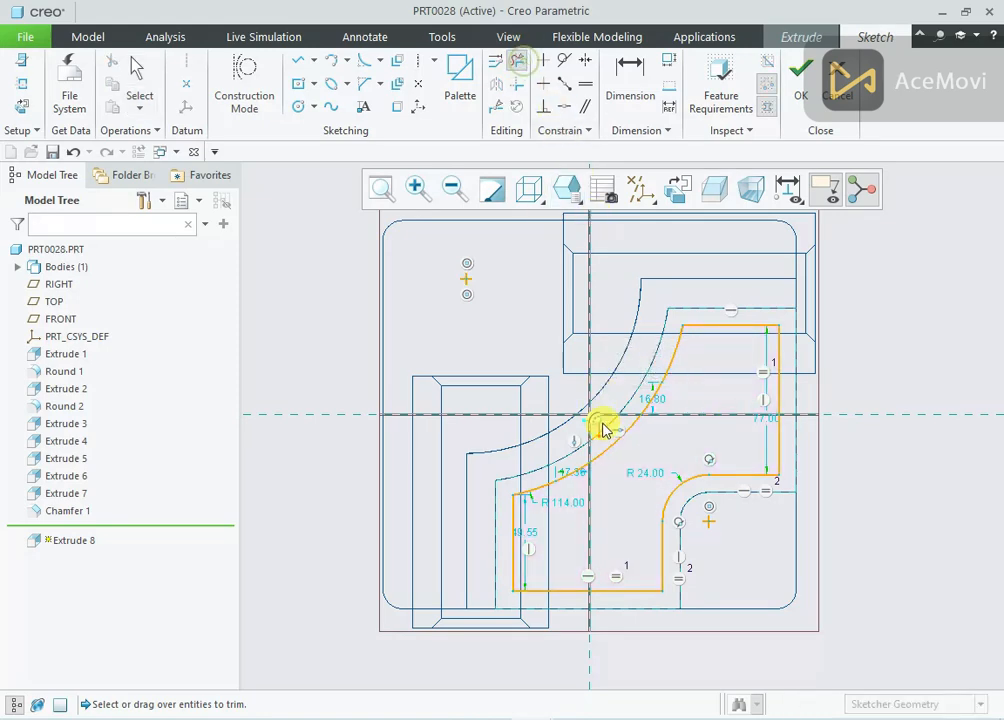
pyautogui.middleClick(617, 385)
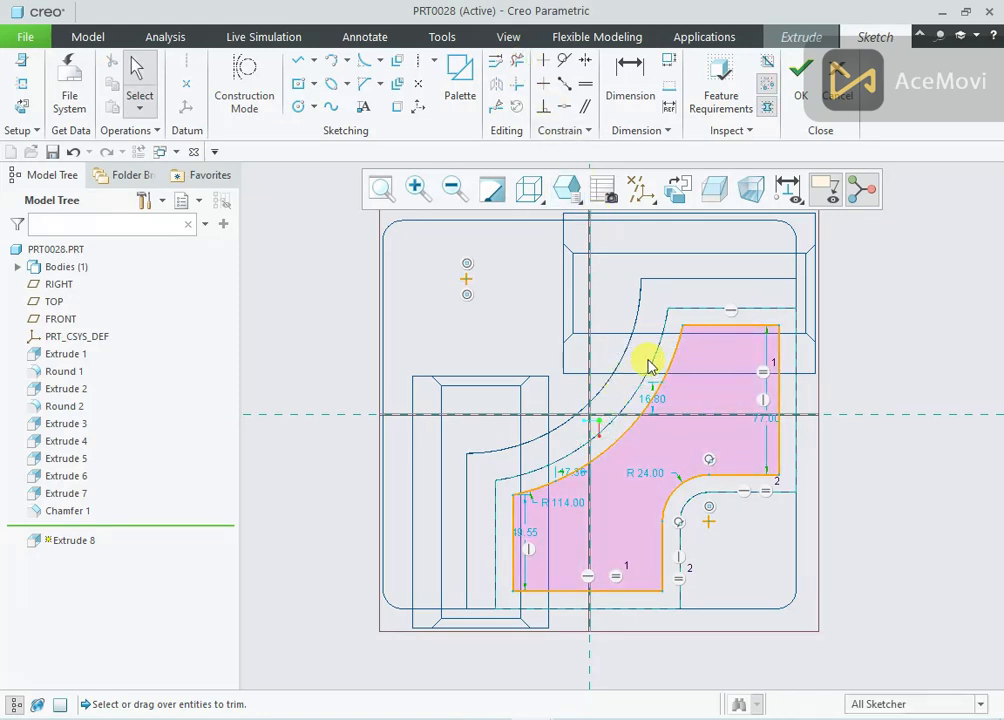
pyautogui.click(798, 92)
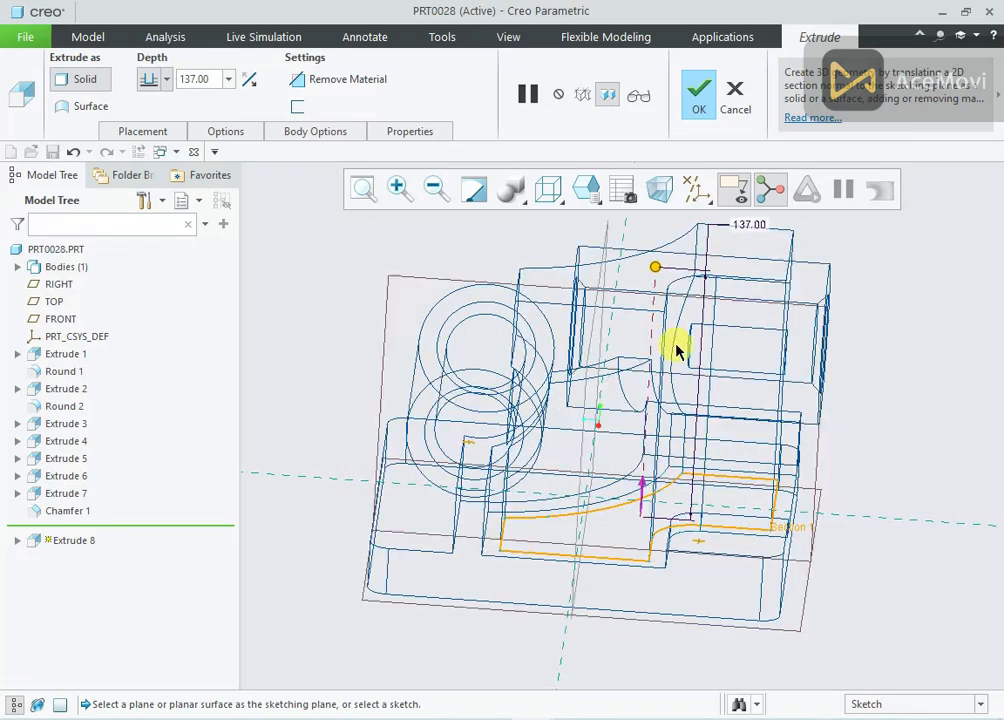
# Restore the Shading With Edges display and check the pocket depth in reference drawing 28.png
pyautogui.click(563, 206)
pyautogui.click(565, 260)
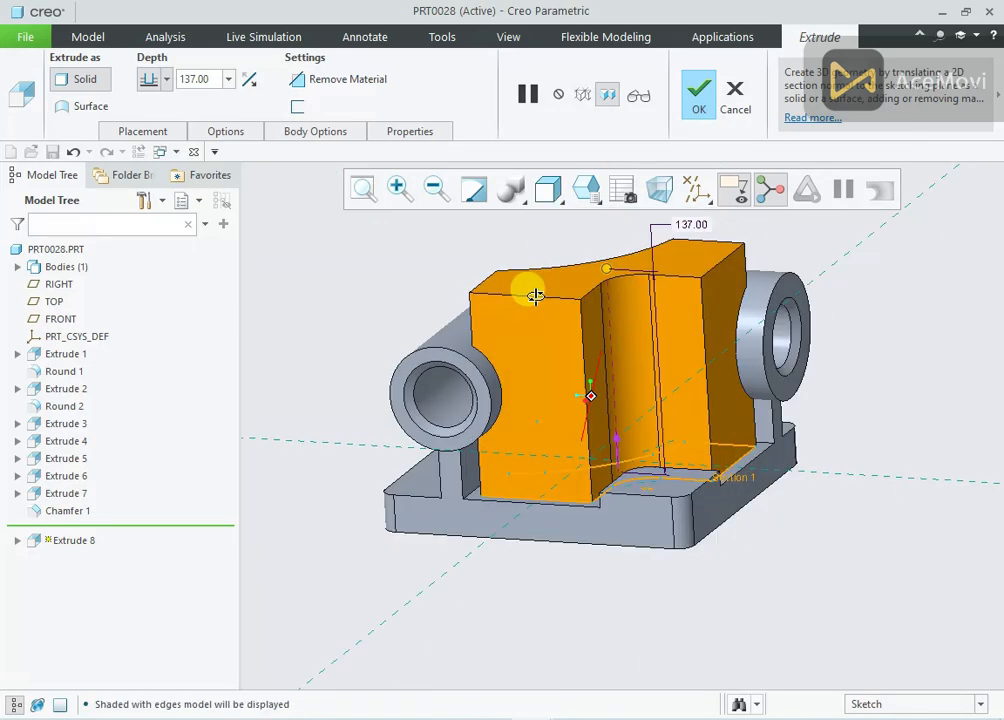
pyautogui.hotkey('alt', 'Tab')
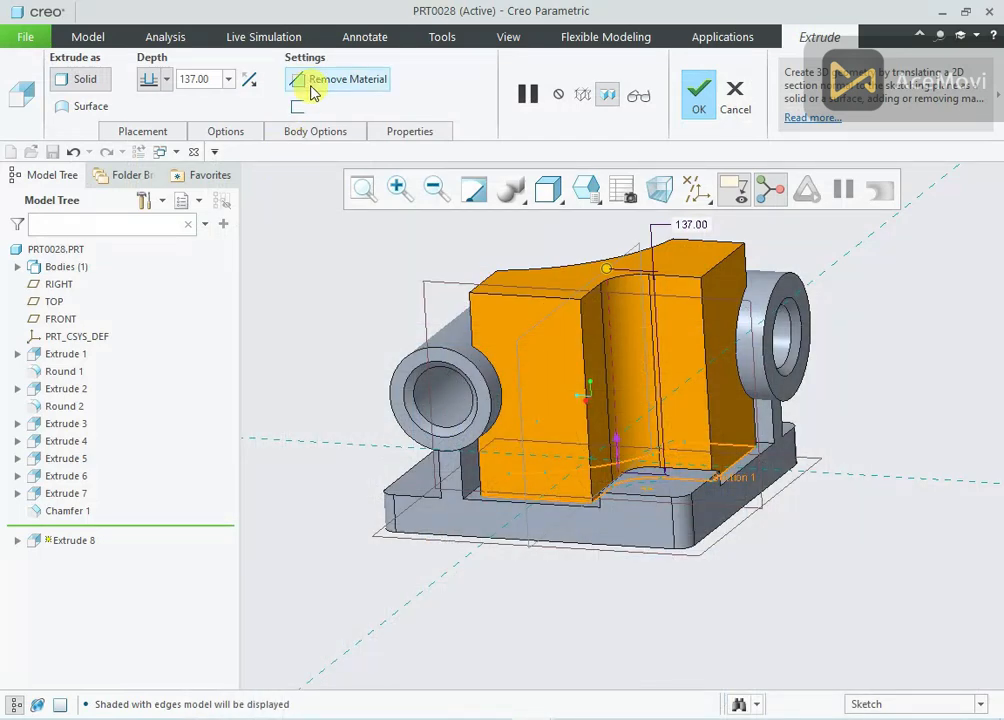
# Remove material 20 mm deep into the base plate from the offset profile and complete the pocket
pyautogui.click(314, 81)
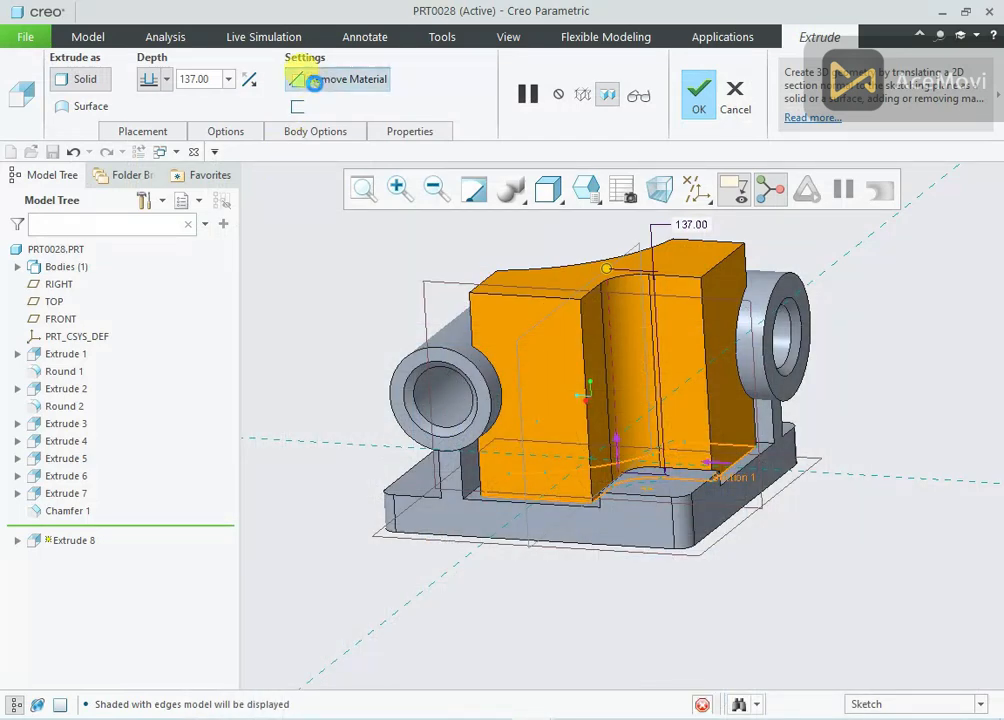
pyautogui.click(244, 82)
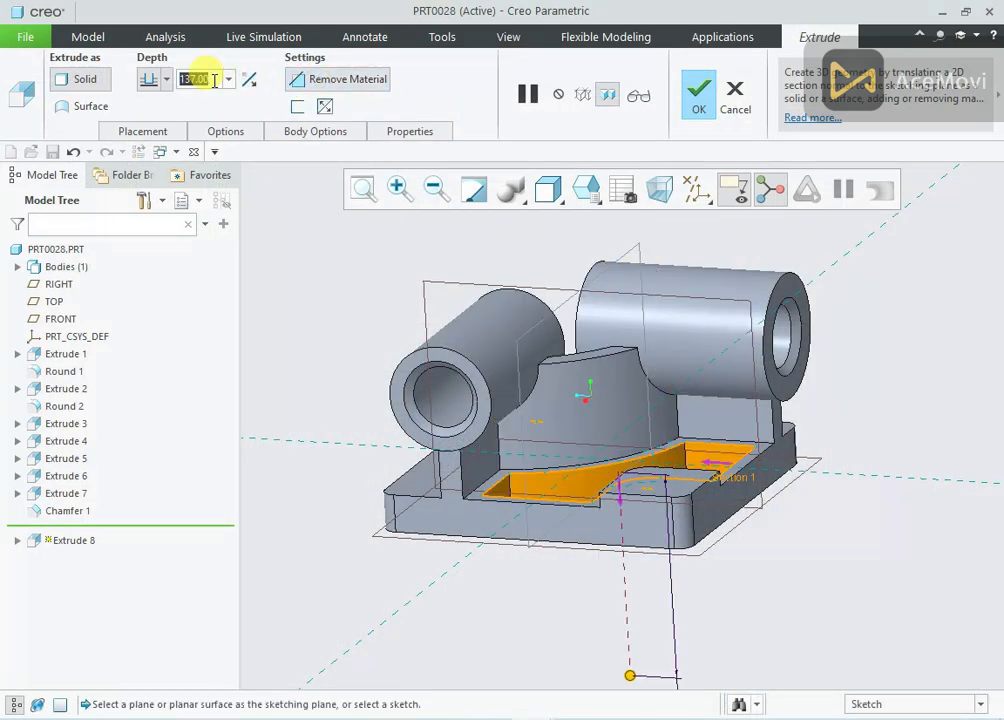
pyautogui.write('20')
pyautogui.press('Return')
pyautogui.moveTo(549, 292); pyautogui.dragTo(685, 269, button='middle')
pyautogui.click(707, 110)
# Start a 10 mm round on the pocket's vertical corner edge at one end of the curved wall
pyautogui.moveTo(829, 294)
pyautogui.mouseDown(button='middle')
pyautogui.moveTo(834, 332)
pyautogui.moveTo(831, 294)
pyautogui.mouseUp(button='middle')
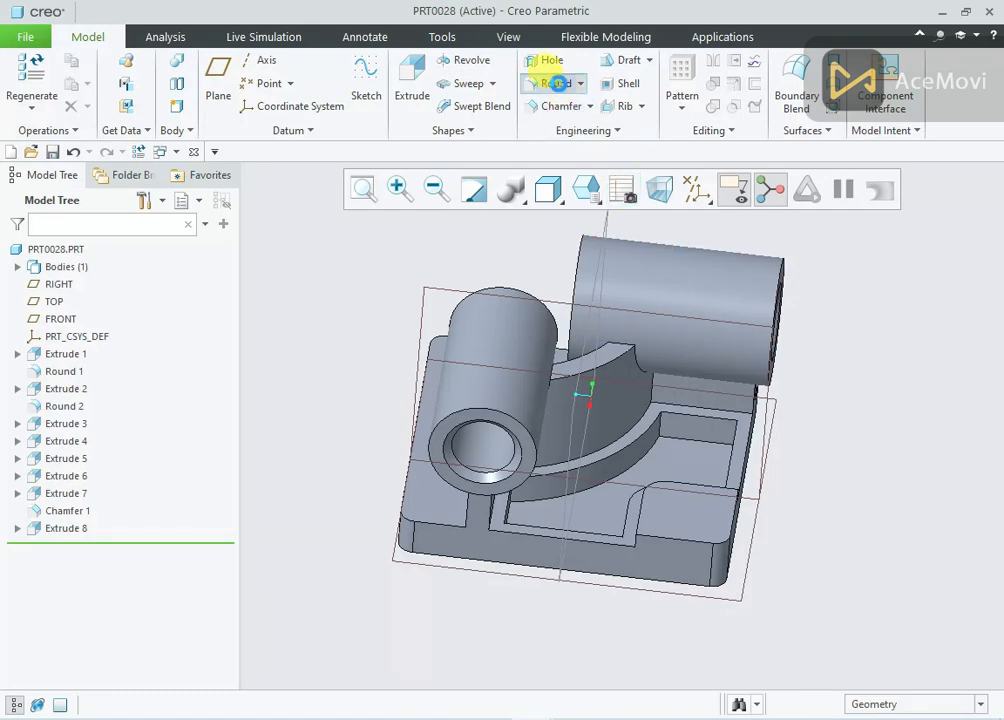
pyautogui.click(556, 83)
pyautogui.write('10')
pyautogui.press('Return')
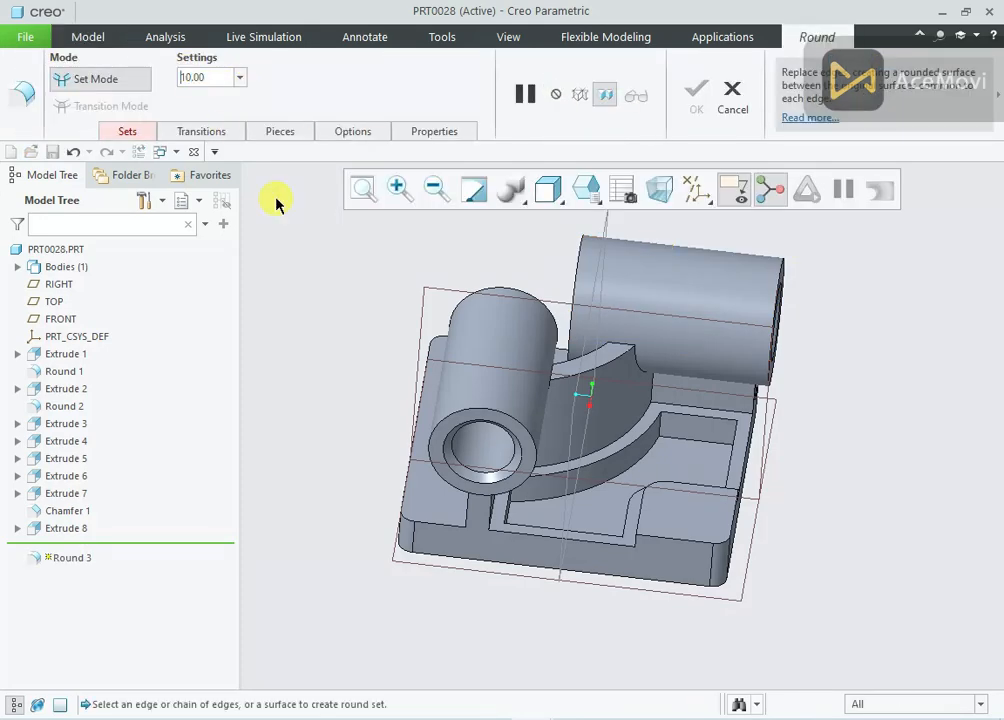
pyautogui.scroll(-3, 666, 425)
pyautogui.click(666, 420)
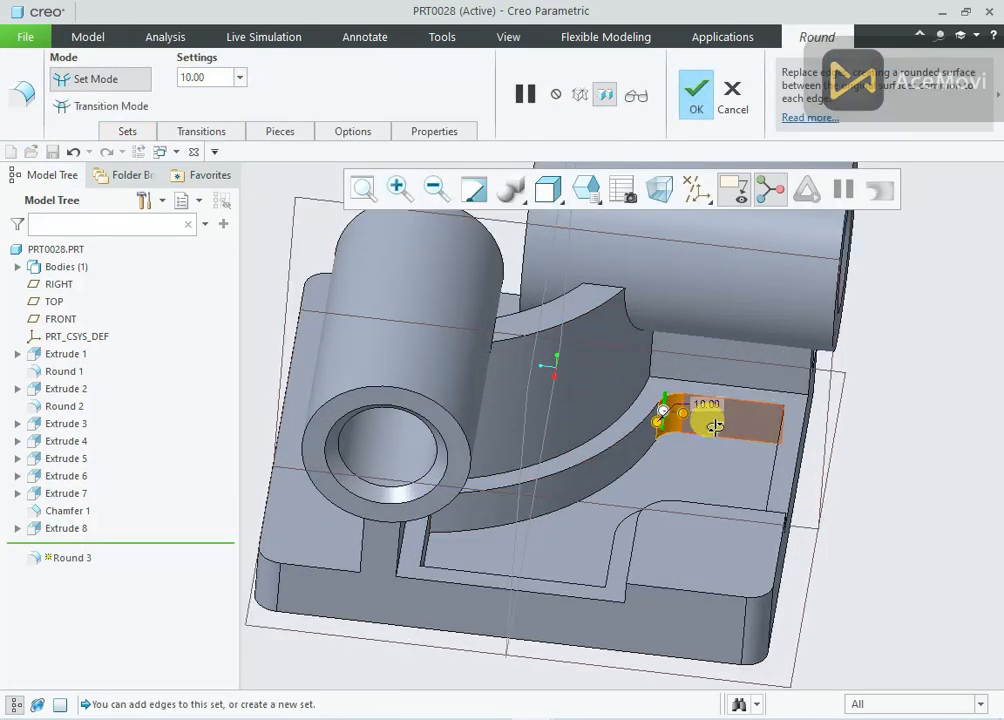
# Add the remaining sharp vertical corner edges of the base pocket to the 10 mm round set and complete the round
pyautogui.moveTo(708, 545); pyautogui.dragTo(545, 406, button='middle')
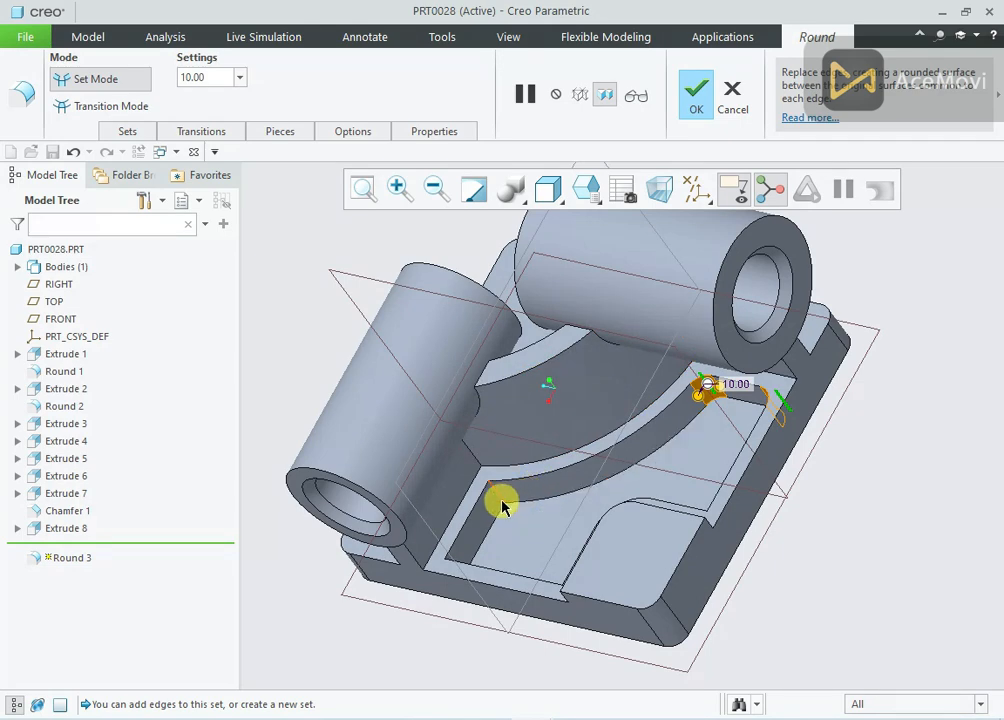
pyautogui.moveTo(502, 507); pyautogui.dragTo(560, 520, button='middle')
pyautogui.scroll(5, 428, 468)
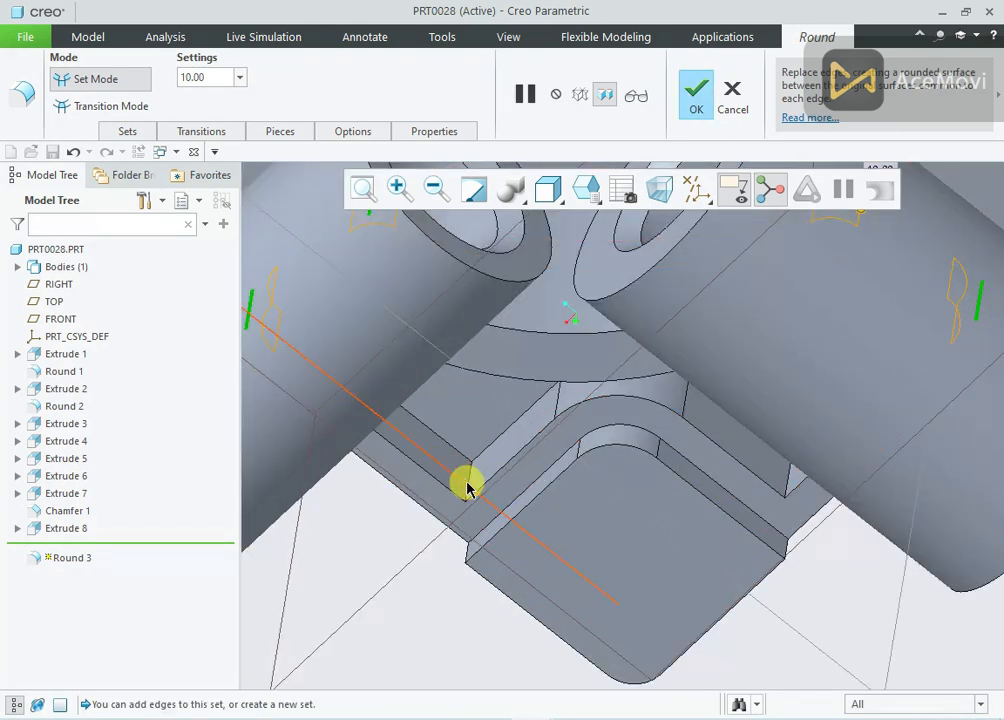
pyautogui.keyDown('ctrl'); pyautogui.click(467, 483); pyautogui.keyUp('ctrl')
pyautogui.moveTo(463, 478)
pyautogui.mouseDown(button='middle')
pyautogui.moveTo(483, 407)
pyautogui.moveTo(533, 478)
pyautogui.mouseUp(button='middle')
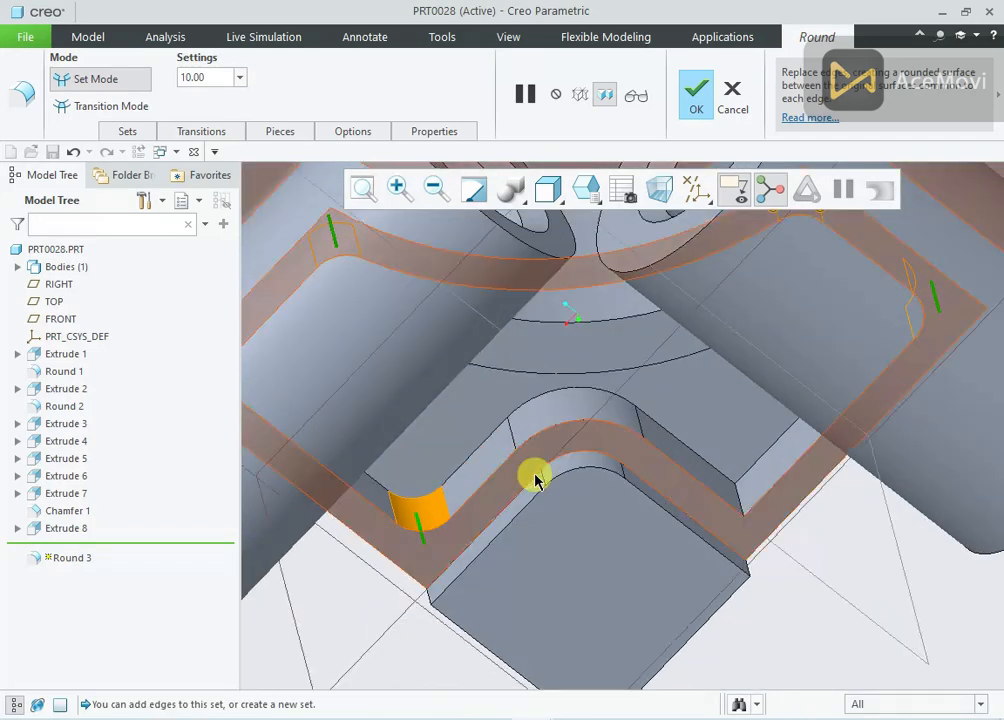
pyautogui.keyDown('ctrl'); pyautogui.click(738, 502); pyautogui.keyUp('ctrl')
pyautogui.scroll(-5, 724, 554)
pyautogui.moveTo(724, 554); pyautogui.dragTo(714, 436, button='middle')
pyautogui.scroll(1, 772, 563)
pyautogui.moveTo(772, 563); pyautogui.dragTo(770, 480, button='middle')
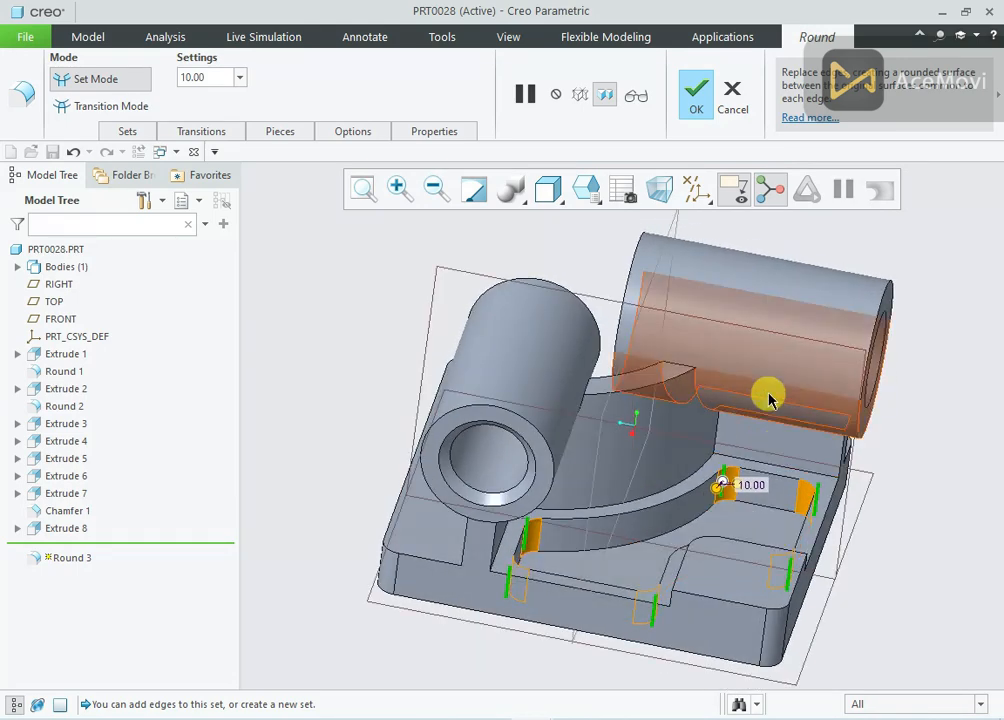
pyautogui.click(698, 100)
# Check the corner hole's diameters, depth and position in reference drawing 28.png, then return to the PRT0028 part in Creo Parametric
pyautogui.moveTo(778, 233)
pyautogui.mouseDown(button='middle')
pyautogui.moveTo(821, 268)
pyautogui.moveTo(820, 285)
pyautogui.moveTo(753, 242)
pyautogui.moveTo(775, 241)
pyautogui.mouseUp(button='middle')
pyautogui.scroll(2, 762, 285)
pyautogui.scroll(-3, 800, 315)
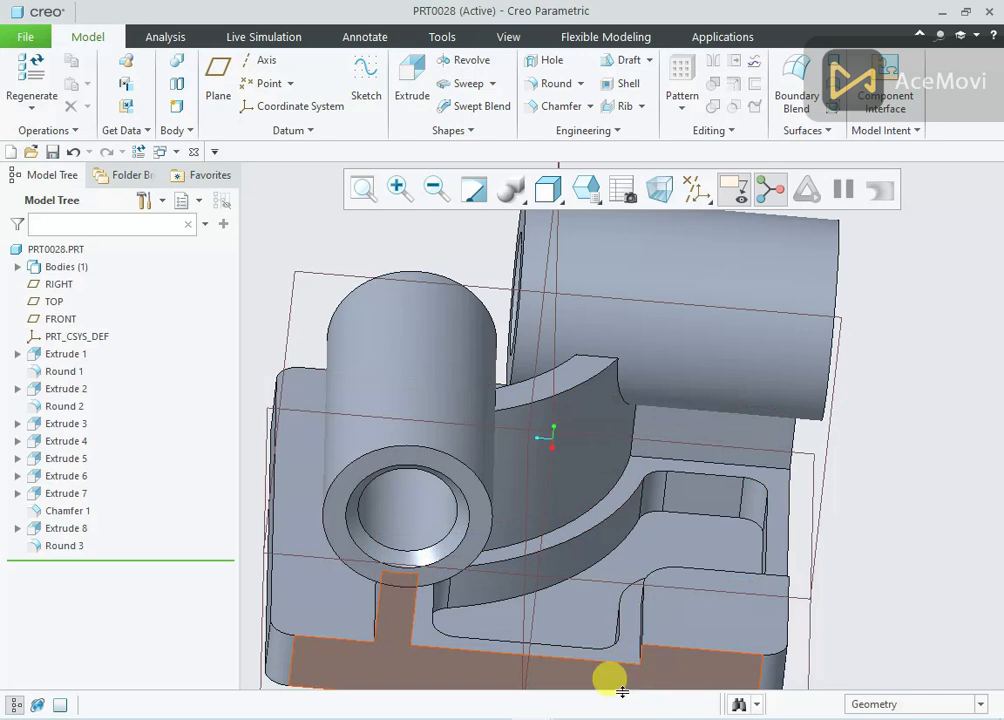
pyautogui.hotkey('alt', 'Tab')
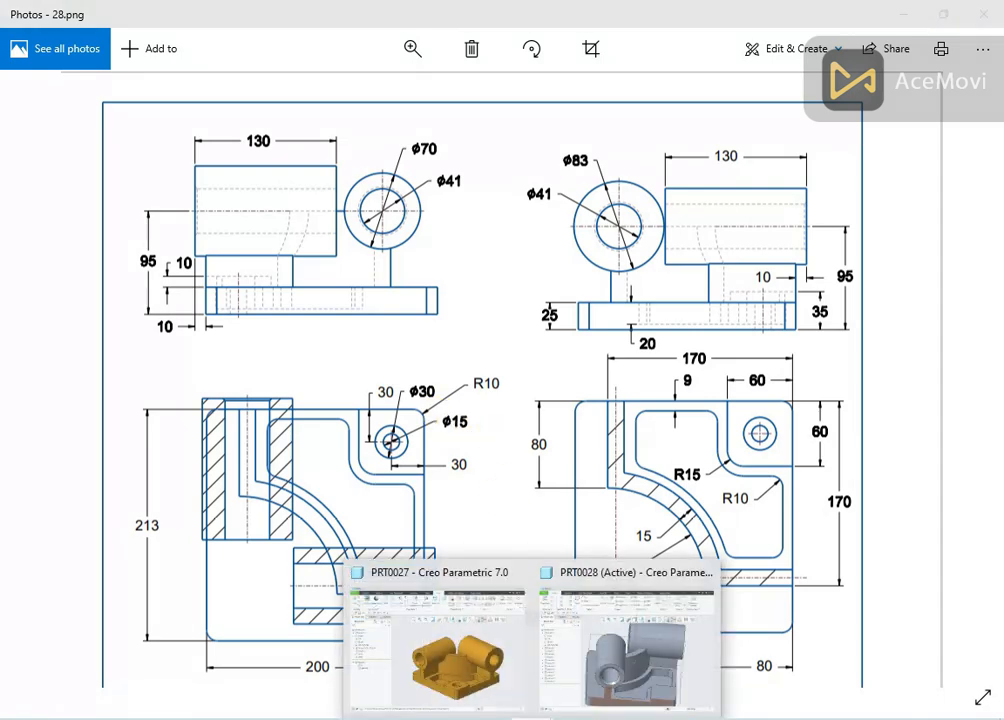
pyautogui.click(623, 668)
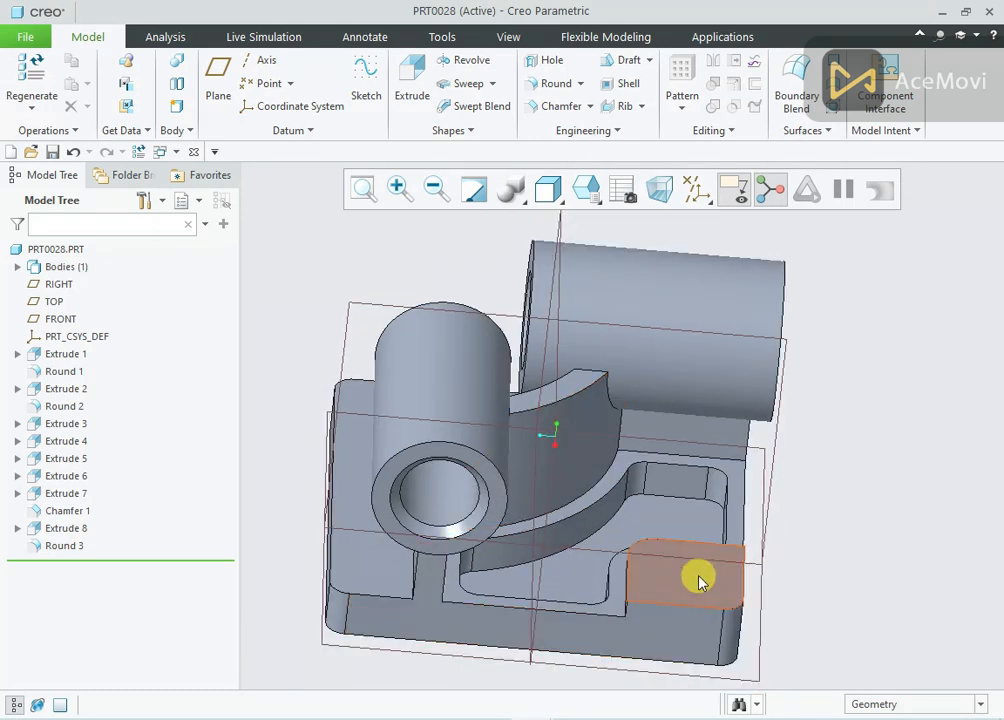
# Start a simple hole on the raised corner pad's upper face with the Standard profile and a counterbore
pyautogui.scroll(2, 699, 610)
pyautogui.click(712, 588)
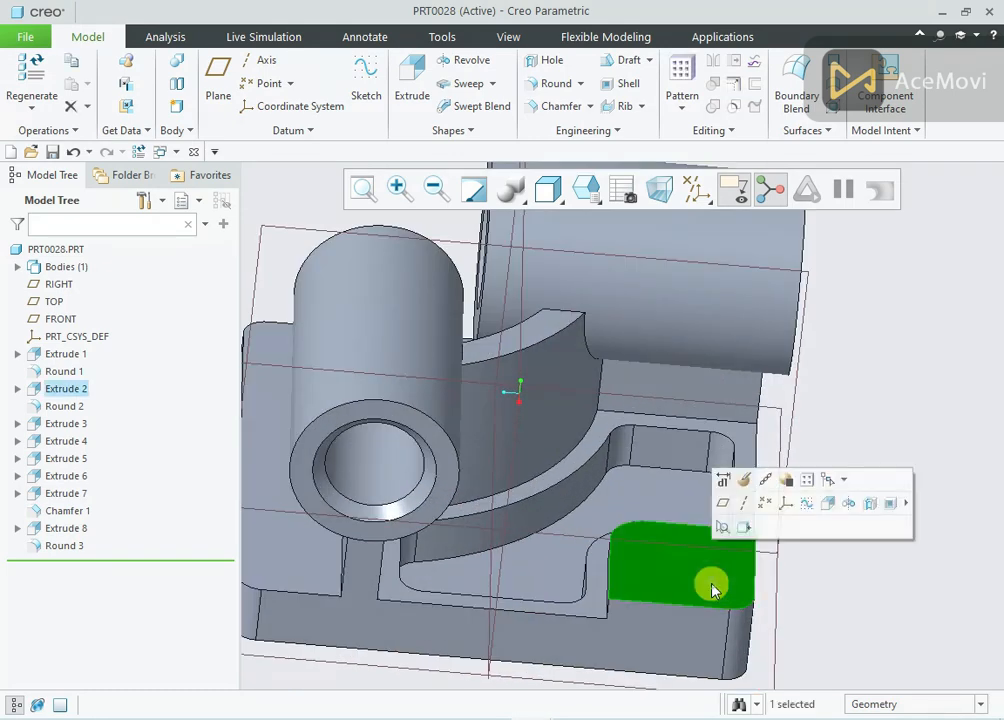
pyautogui.click(873, 509)
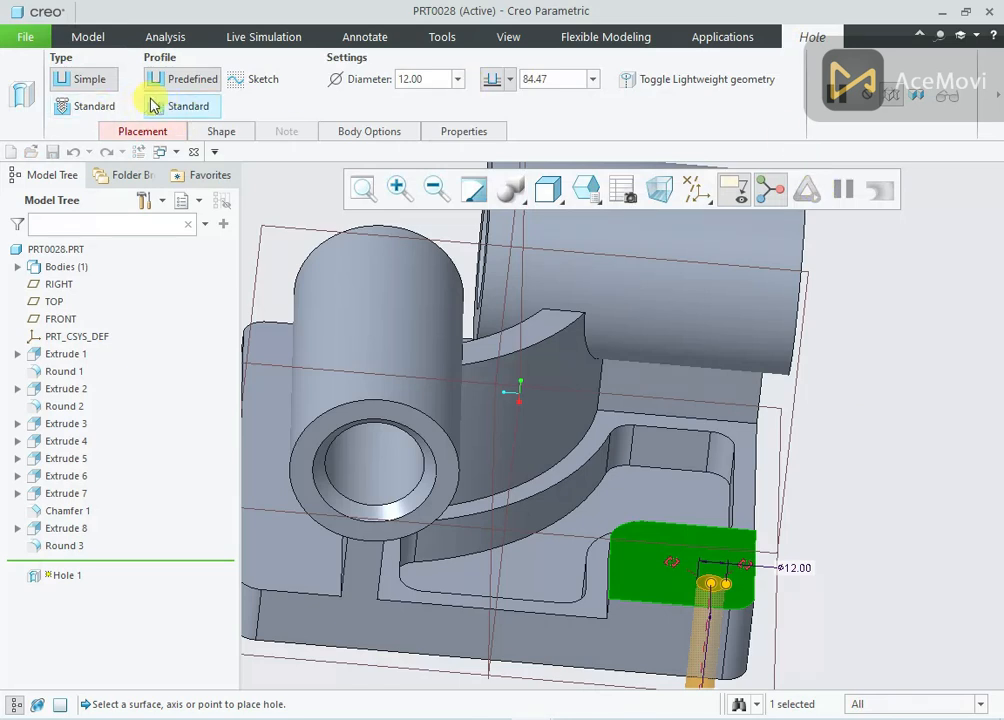
pyautogui.click(160, 106)
pyautogui.click(760, 80)
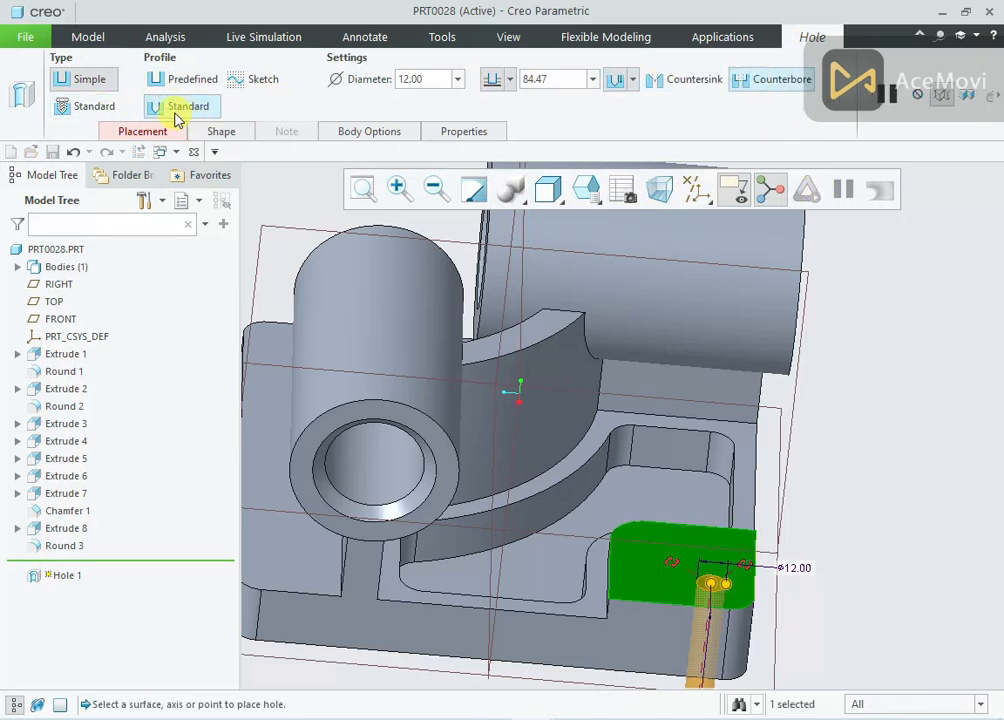
# Set the hole's counterbore to 30 mm diameter and 10 mm depth
pyautogui.click(140, 128)
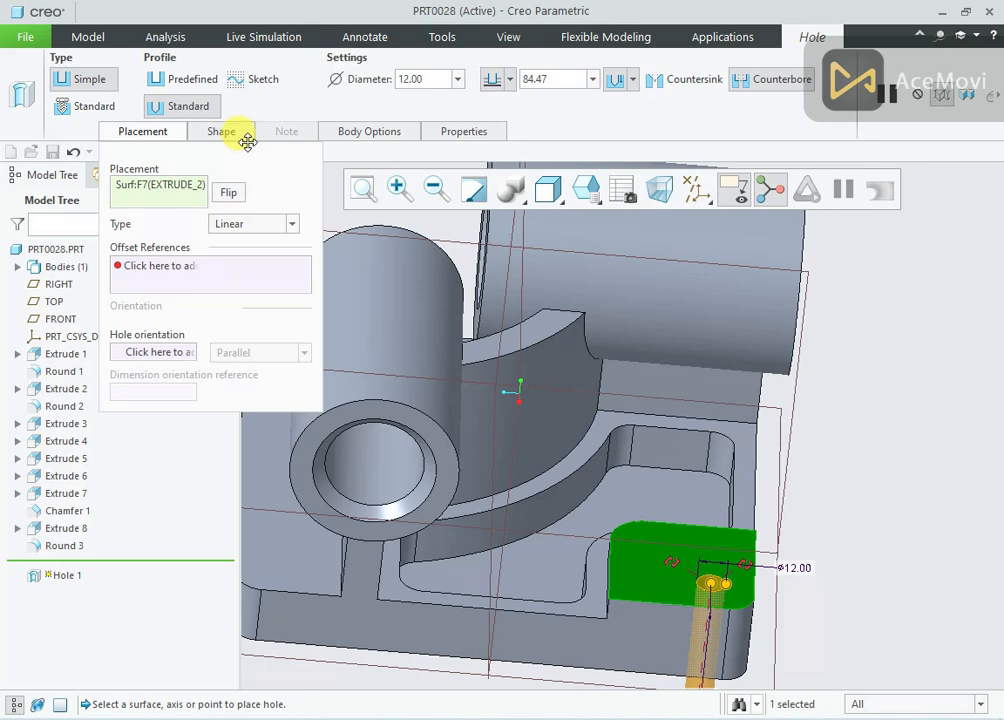
pyautogui.click(224, 134)
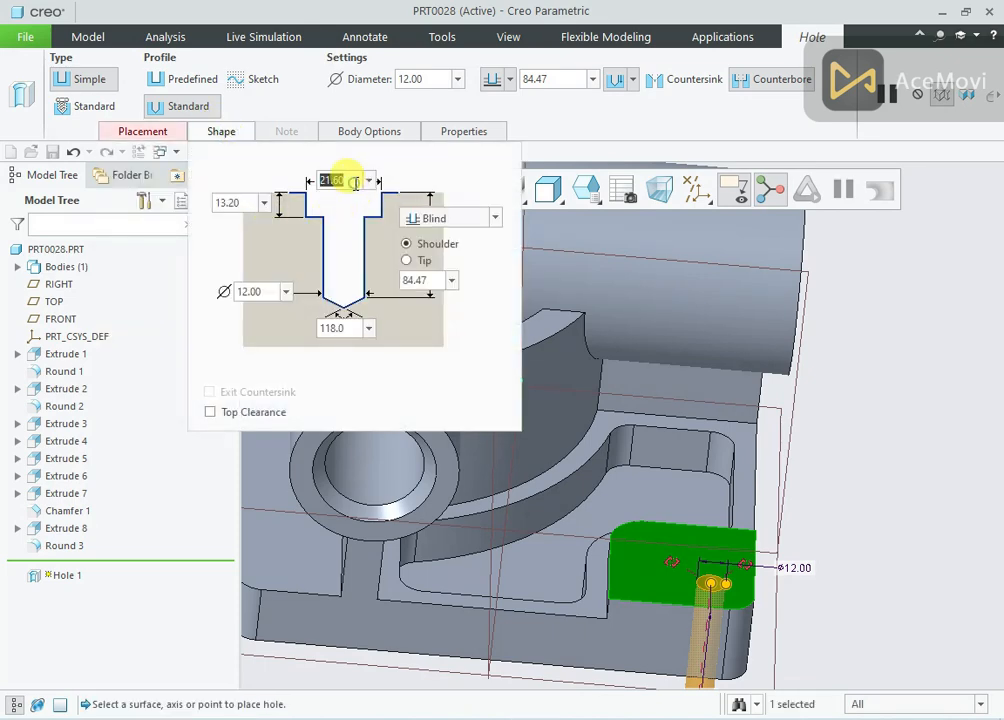
pyautogui.write('30')
pyautogui.press('Return')
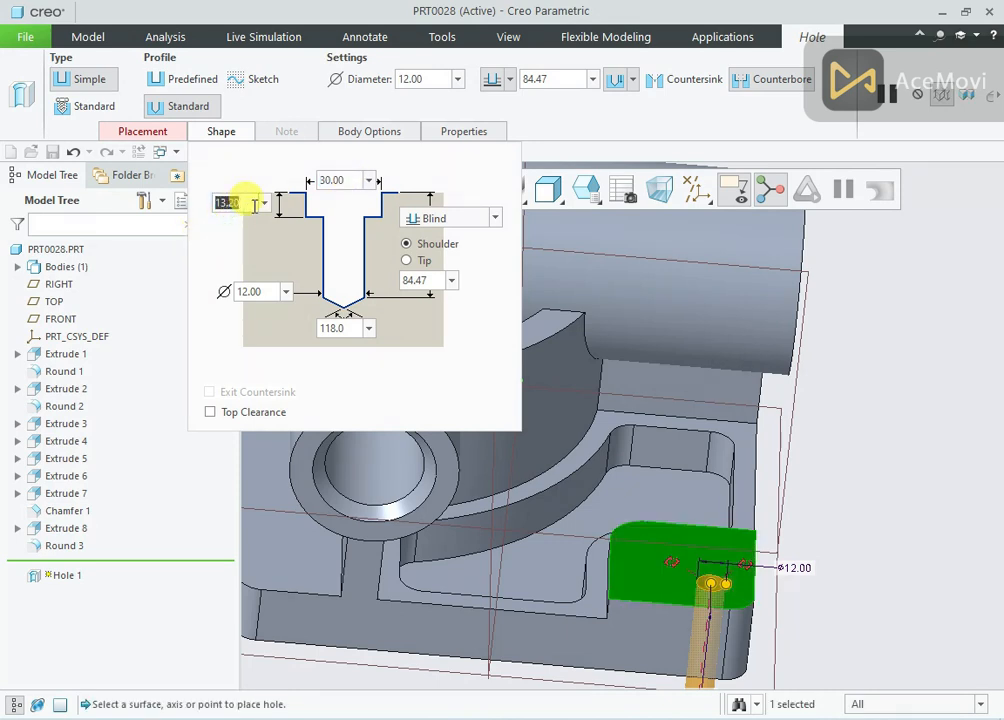
pyautogui.write('10')
pyautogui.press('Return')
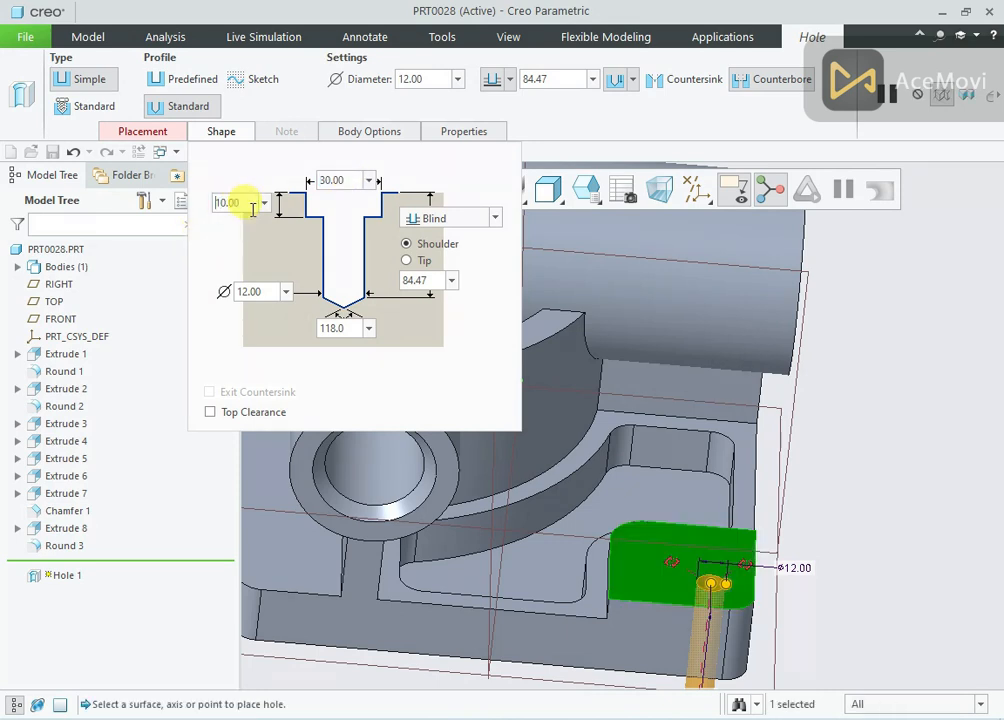
# Make the hole Through All with a 15 mm drill diameter
pyautogui.click(470, 218)
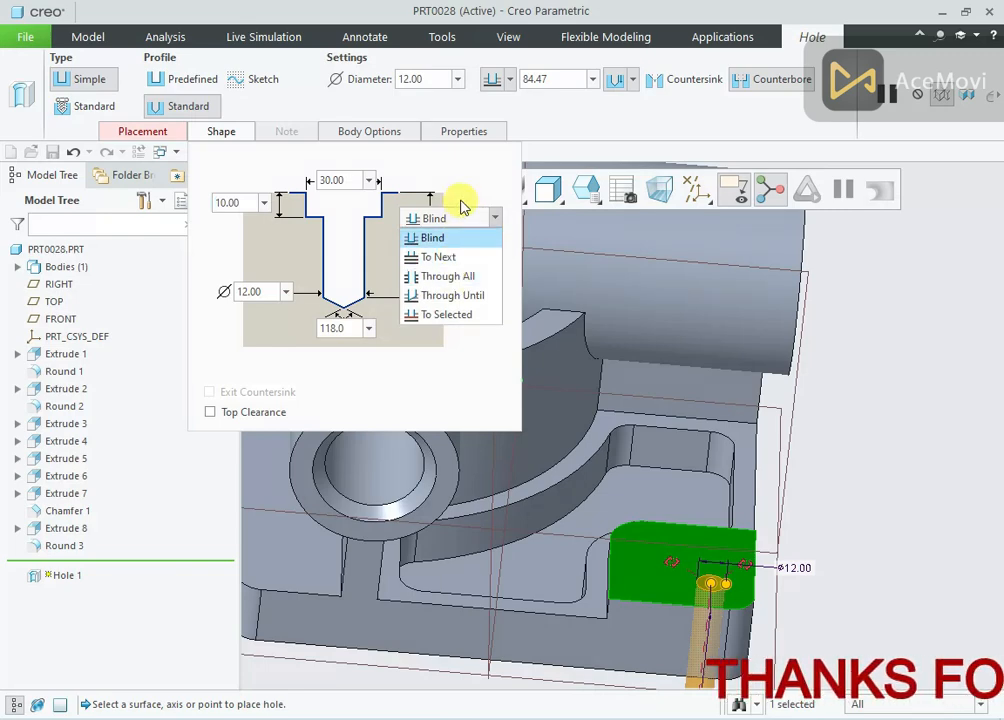
pyautogui.click(457, 226)
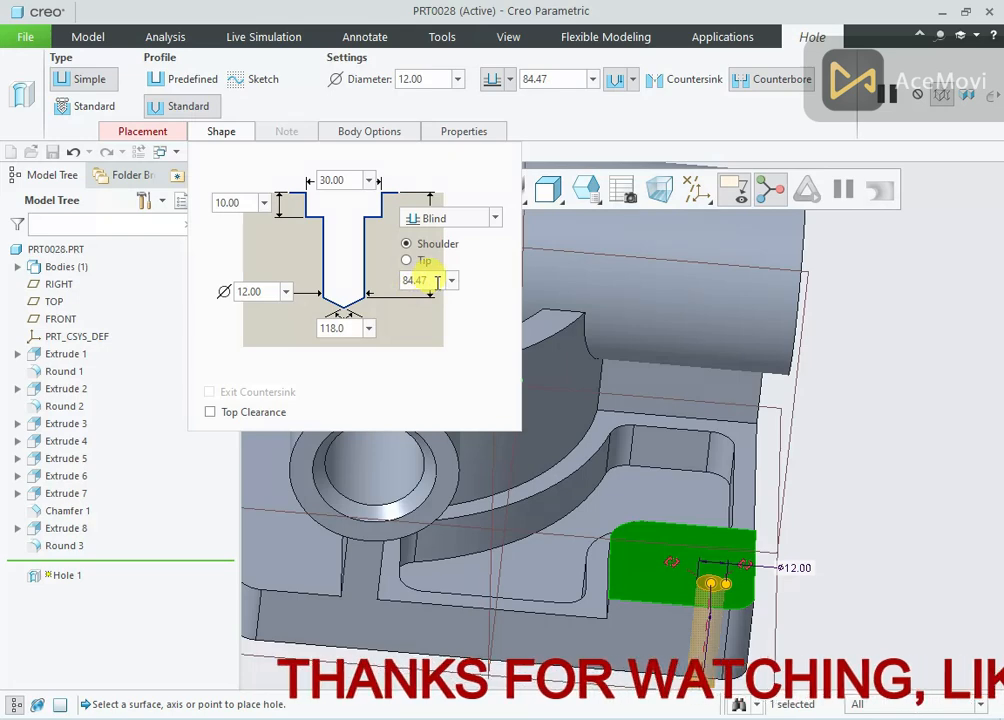
pyautogui.click(463, 222)
pyautogui.click(441, 273)
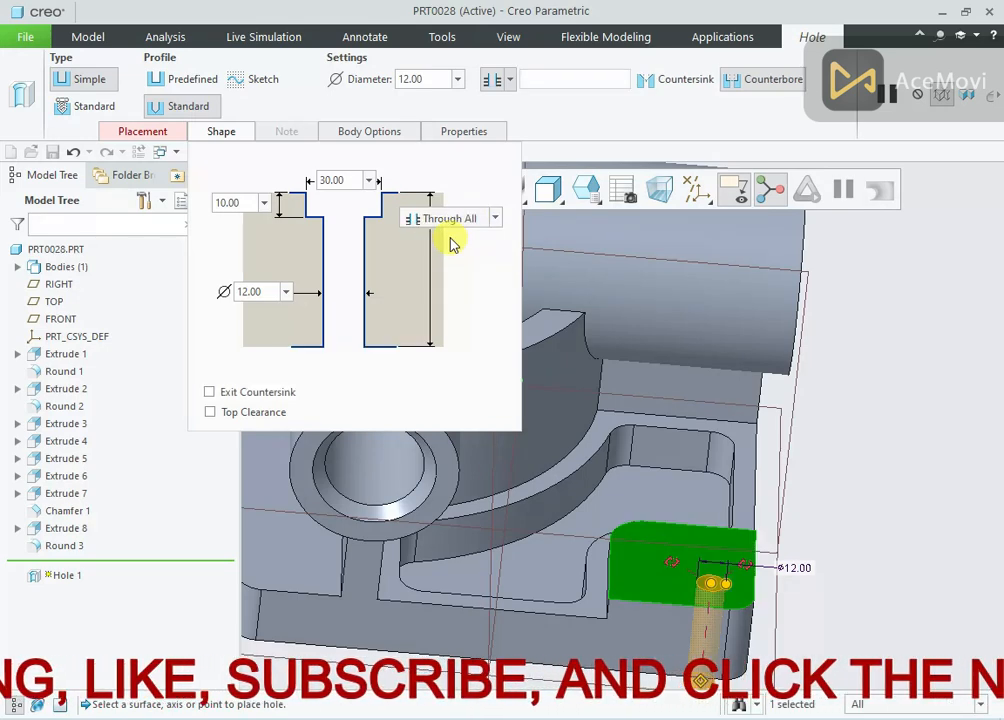
pyautogui.doubleClick(262, 291)
pyautogui.write('15')
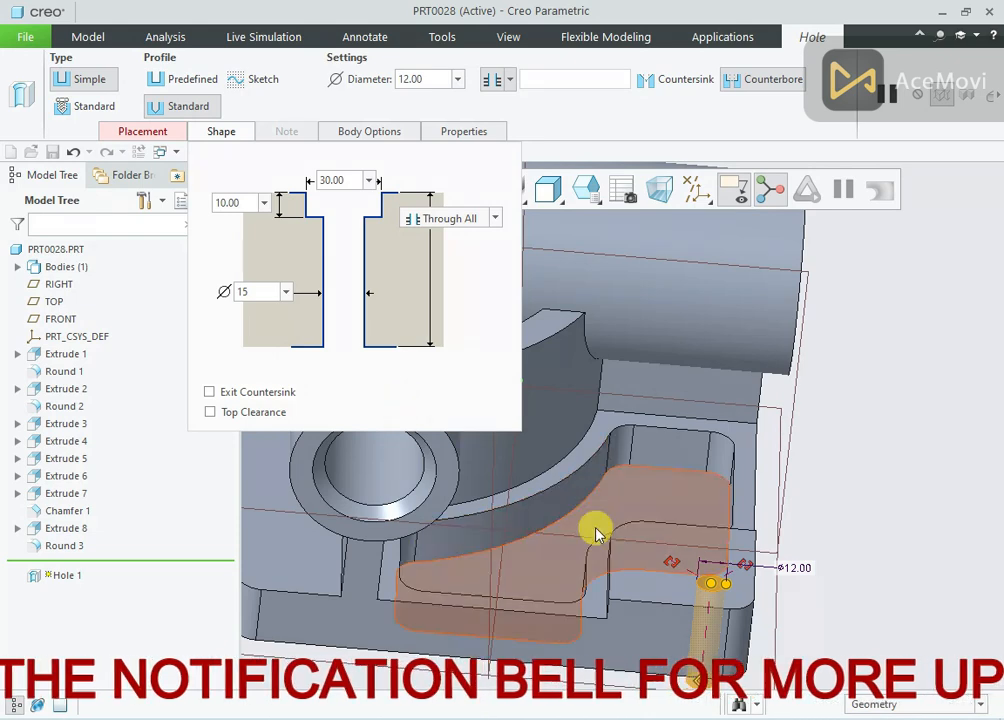
pyautogui.press('Return')
# Attach the hole's two offset references to the base plate's outer side faces adjoining the raised corner pad
pyautogui.click(643, 572)
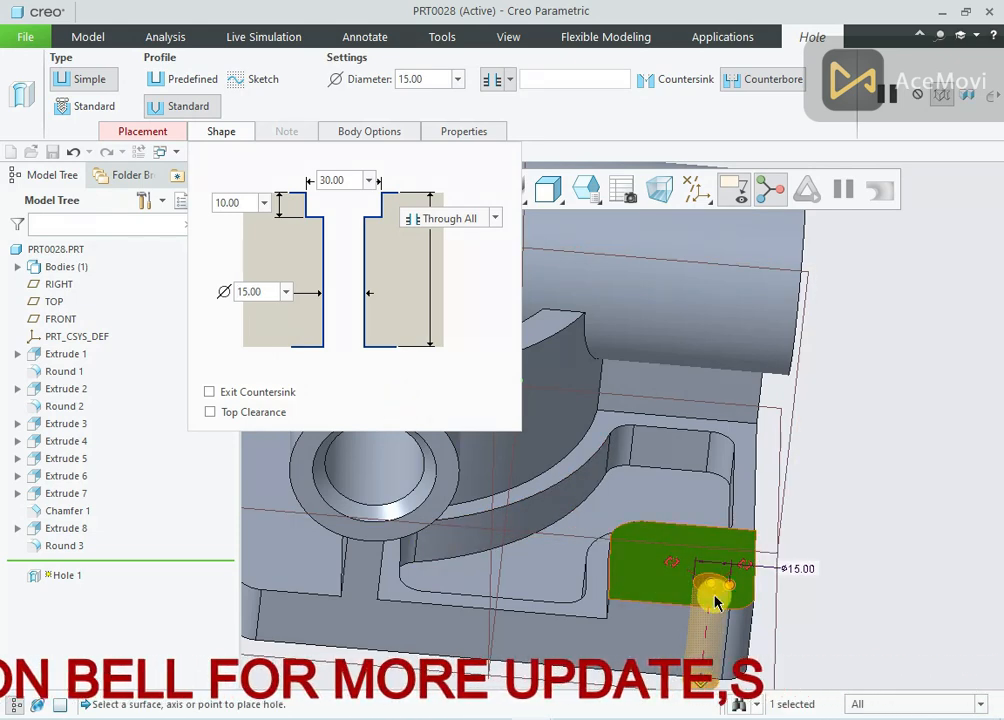
pyautogui.scroll(-3, 714, 596)
pyautogui.scroll(2, 719, 530)
pyautogui.moveTo(754, 523); pyautogui.dragTo(712, 602)
pyautogui.moveTo(672, 534); pyautogui.dragTo(643, 530, button='middle')
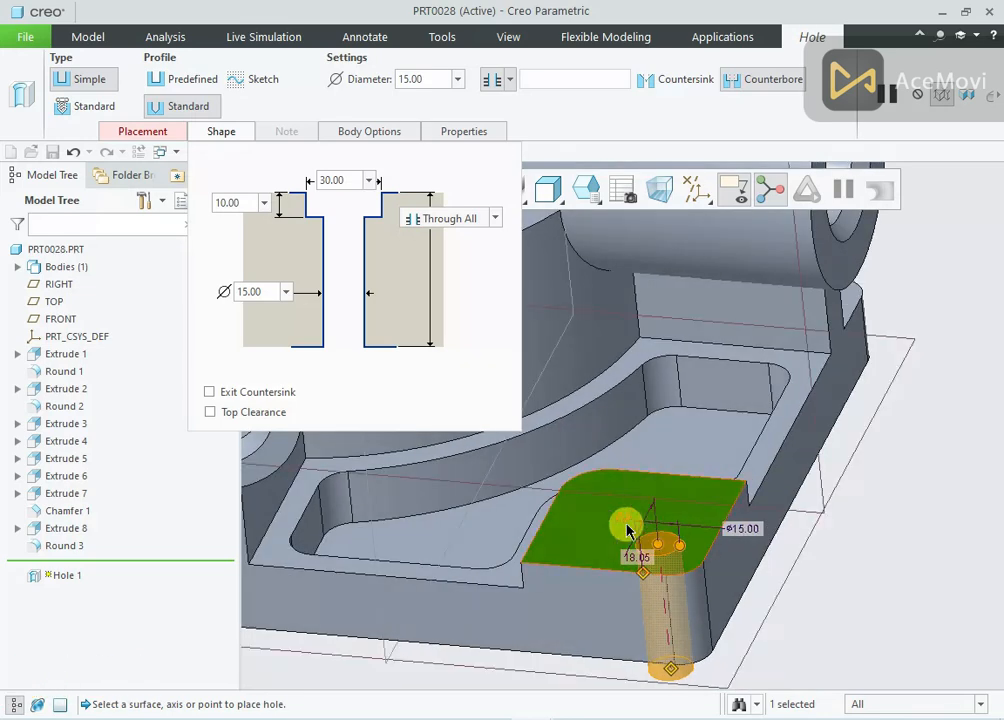
pyautogui.moveTo(709, 535); pyautogui.dragTo(743, 538)
pyautogui.moveTo(684, 555); pyautogui.dragTo(681, 520, button='middle')
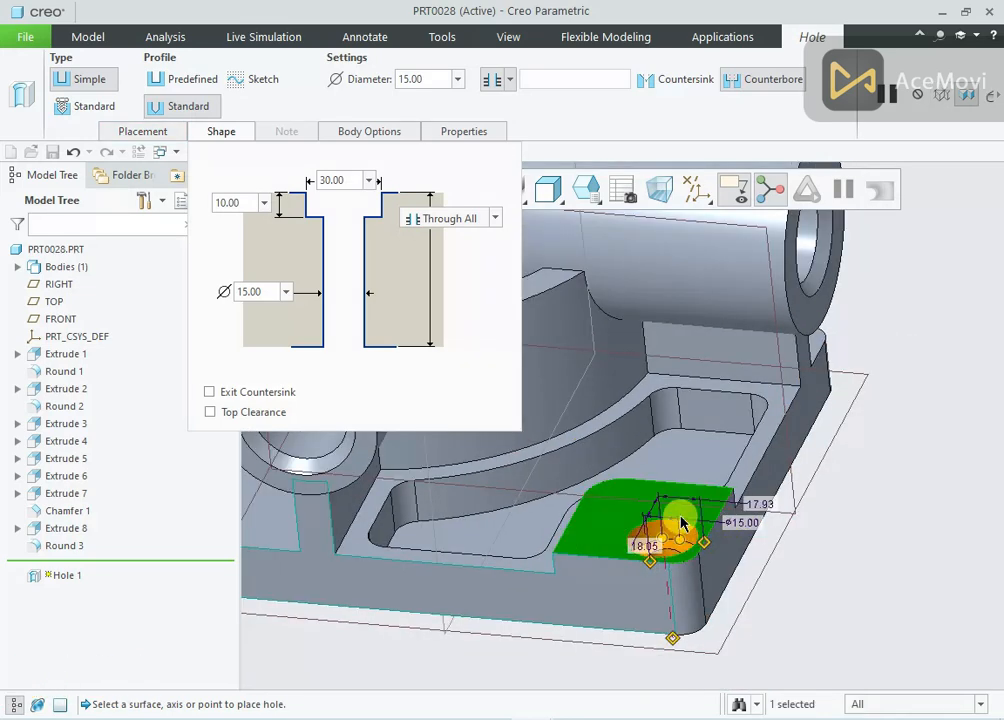
# Set both of the hole's offsets from the outer side faces to 15 mm
pyautogui.scroll(3, 742, 530)
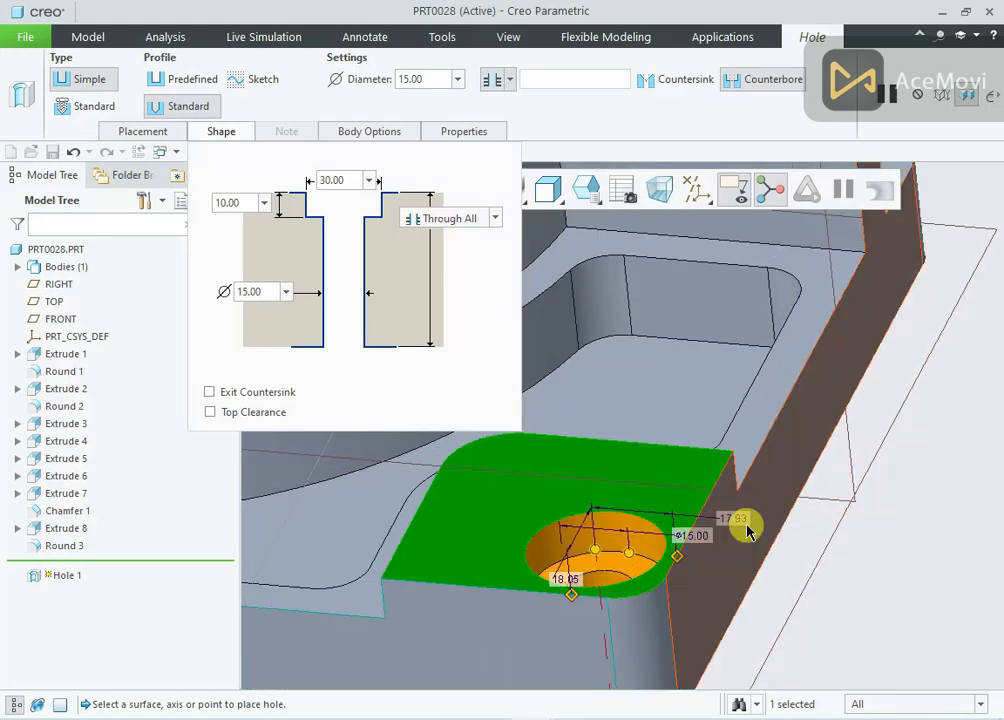
pyautogui.doubleClick(733, 514)
pyautogui.write('15')
pyautogui.press('Return')
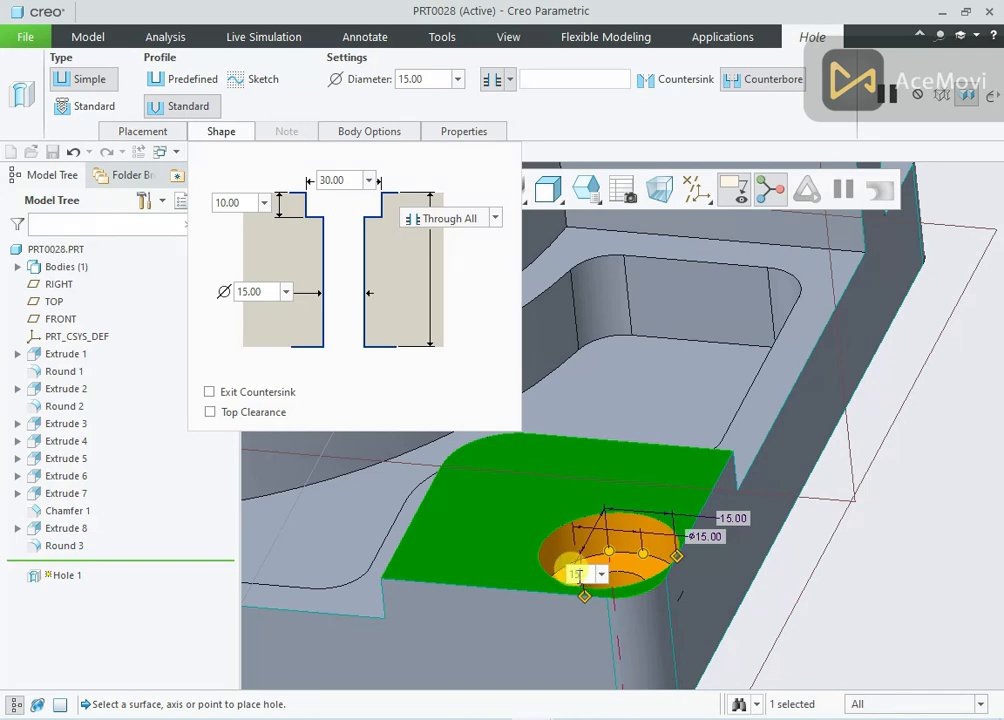
pyautogui.press('Return')
# Set both of the hole's offsets from the outer side faces to 30 mm and complete the counterbored hole
pyautogui.moveTo(587, 471); pyautogui.dragTo(699, 527, button='middle')
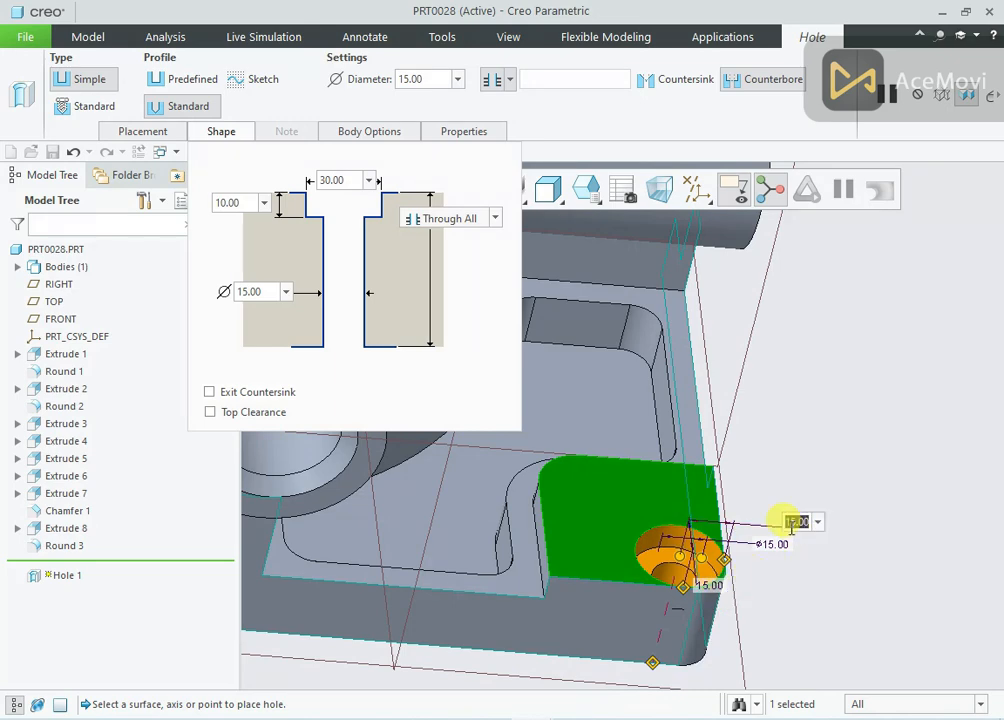
pyautogui.scroll(3, 612, 610)
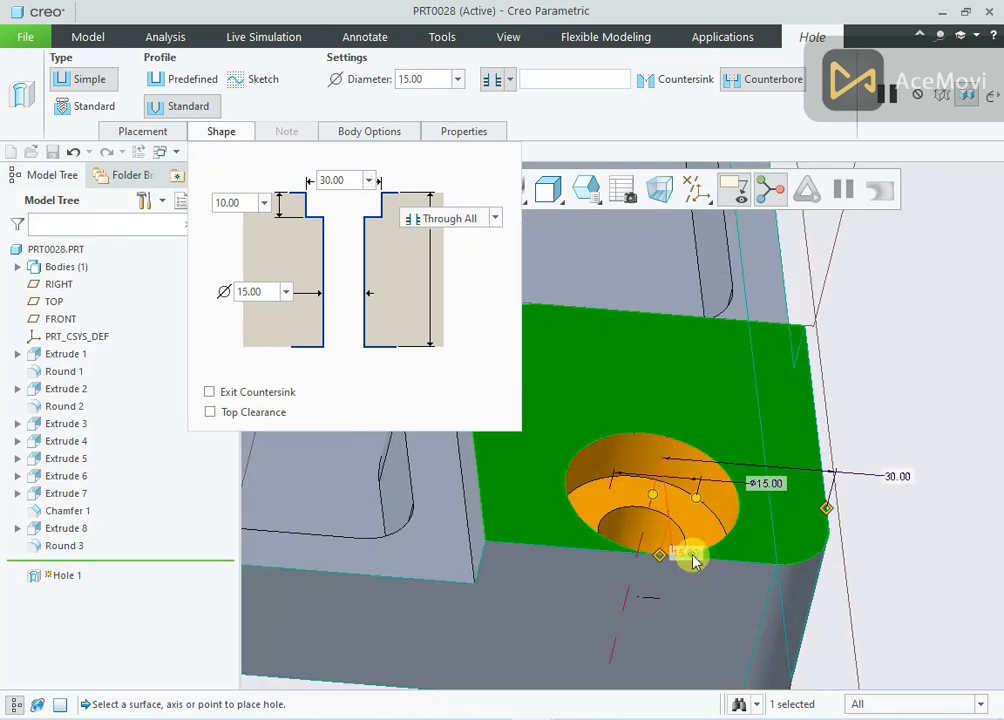
pyautogui.press('Return')
pyautogui.moveTo(758, 542); pyautogui.dragTo(753, 508, button='middle')
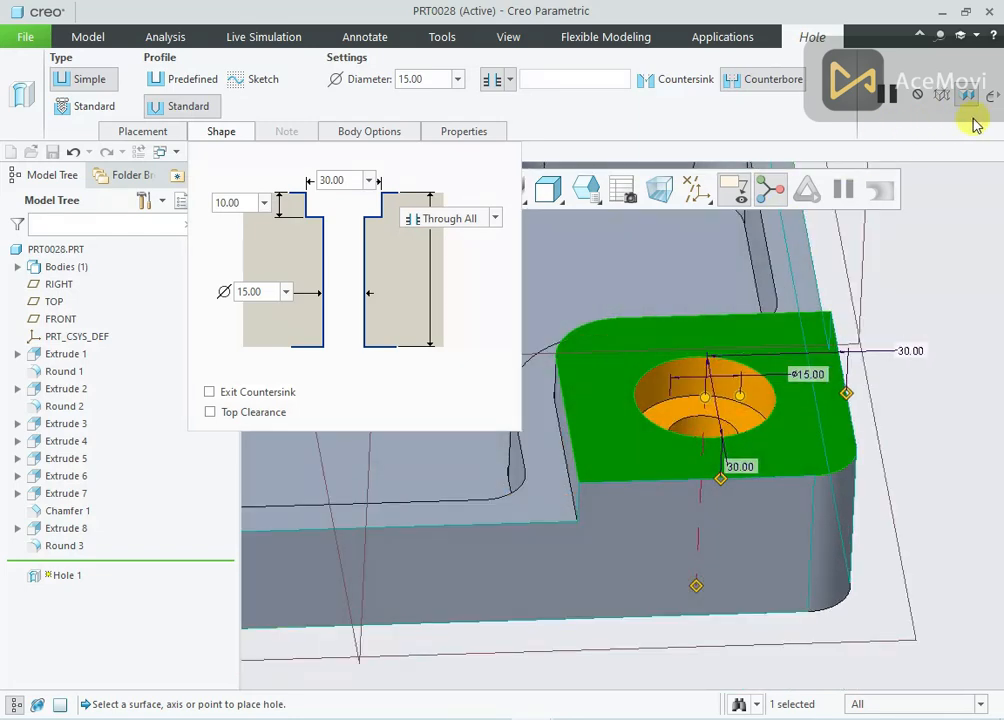
pyautogui.click(997, 118)
pyautogui.click(645, 108)
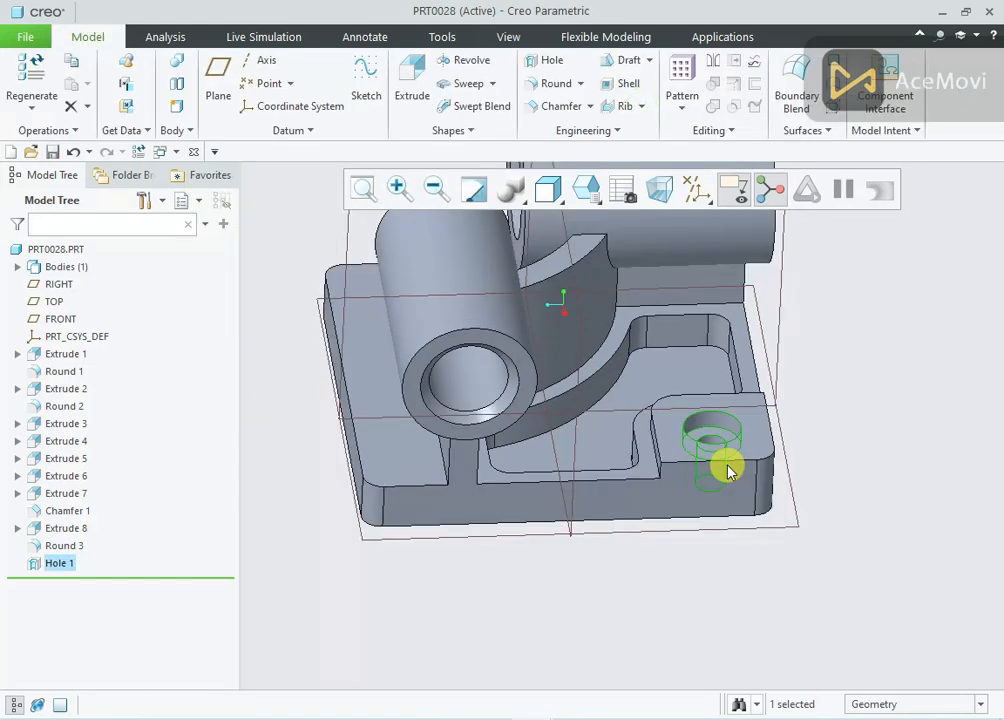
# Inspect the finished bracket from several angles and clear the hole selection
pyautogui.moveTo(728, 464); pyautogui.dragTo(829, 307, button='middle')
pyautogui.scroll(5, 726, 523)
pyautogui.scroll(-5, 726, 515)
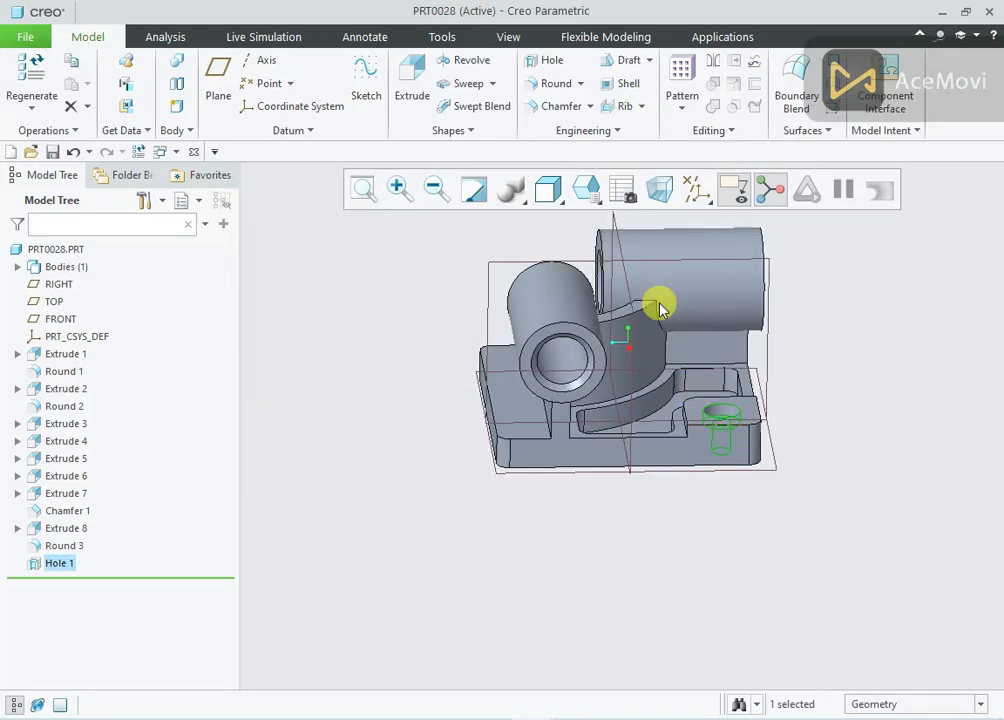
pyautogui.scroll(5, 619, 247)
pyautogui.scroll(-5, 621, 249)
pyautogui.moveTo(621, 245)
pyautogui.mouseDown(button='middle')
pyautogui.moveTo(583, 249)
pyautogui.moveTo(581, 302)
pyautogui.moveTo(569, 277)
pyautogui.moveTo(579, 252)
pyautogui.moveTo(618, 249)
pyautogui.mouseUp(button='middle')
pyautogui.click(579, 250)
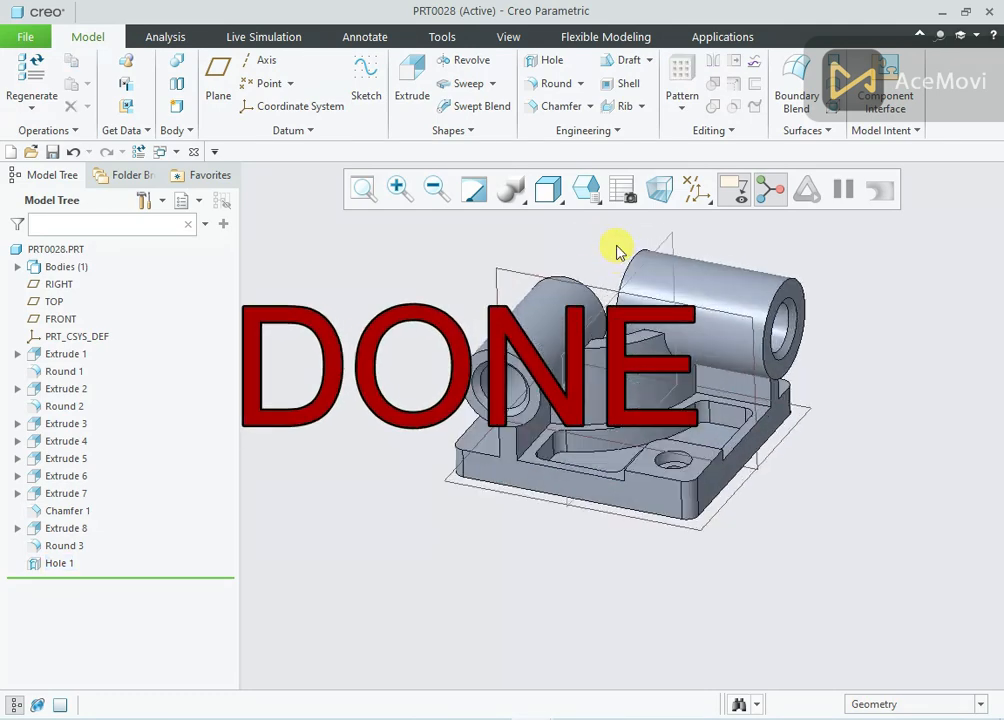